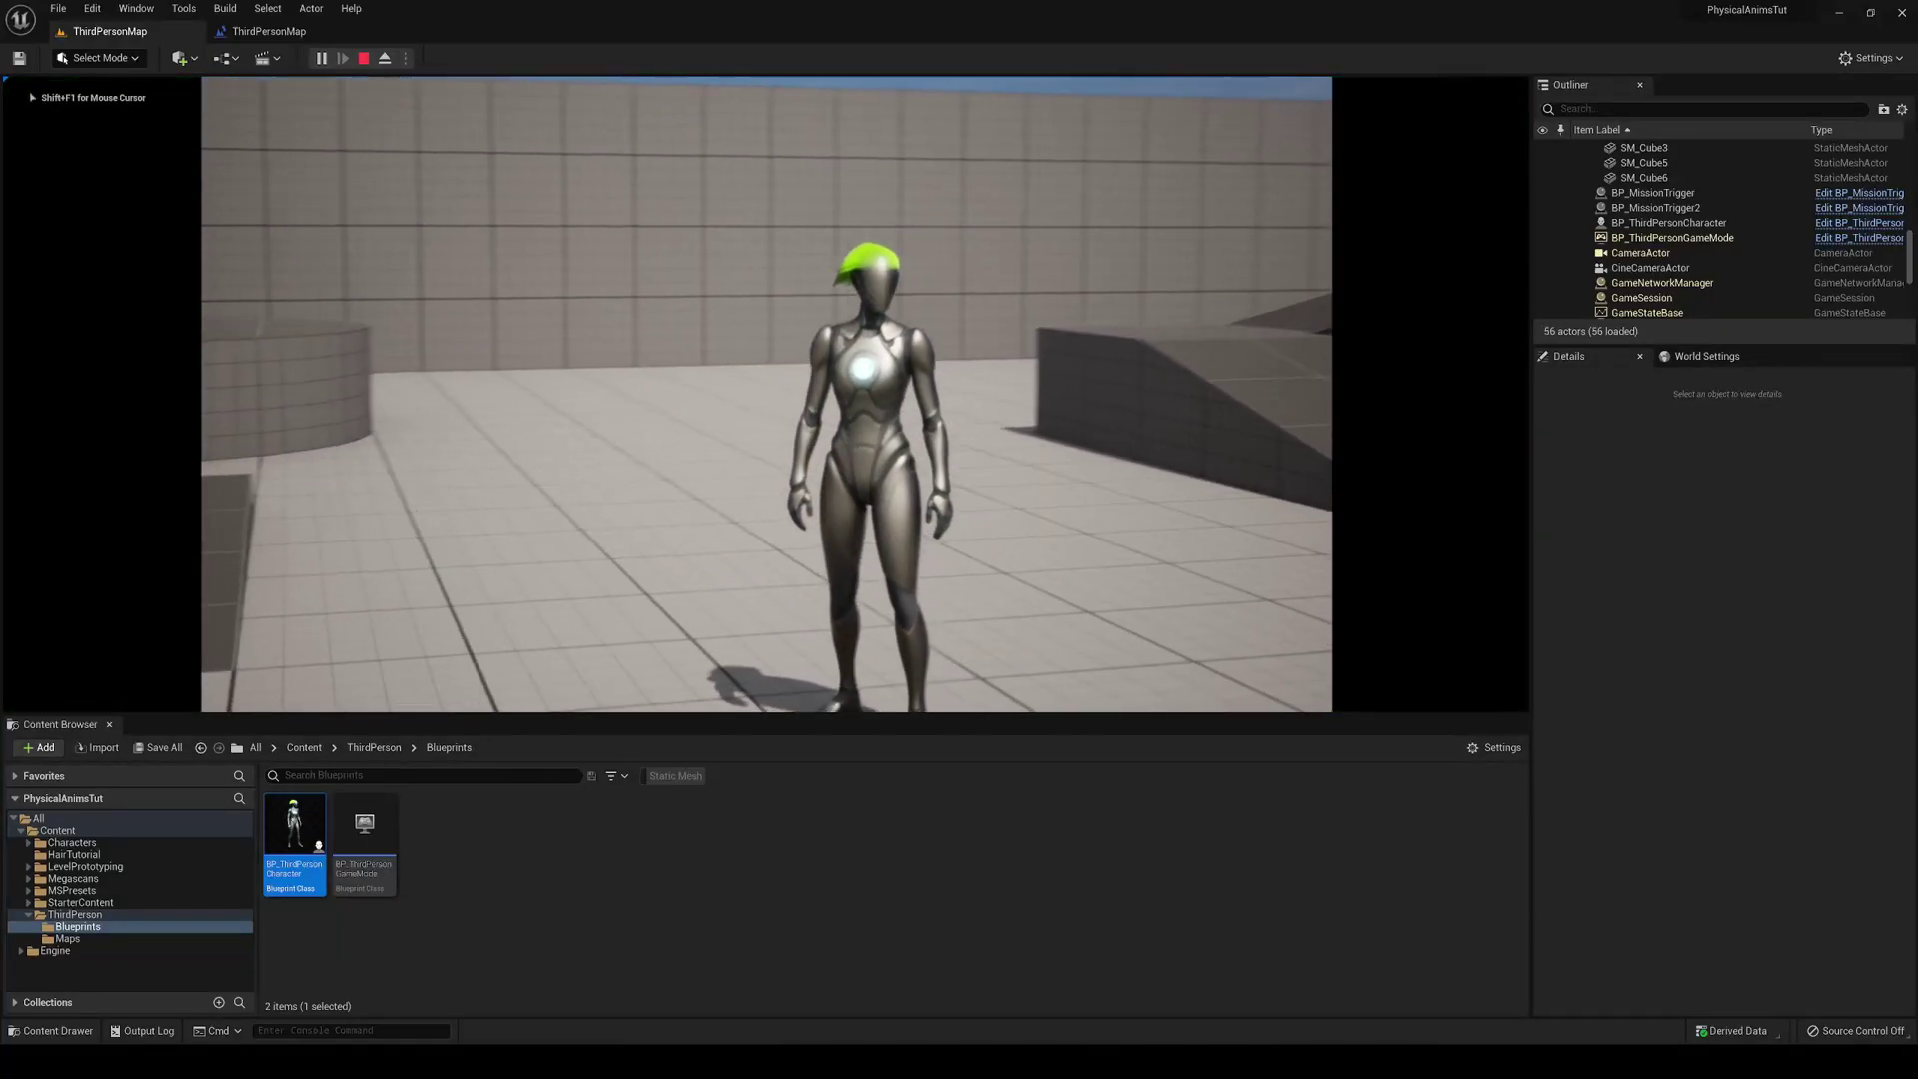
pyautogui.press('s')
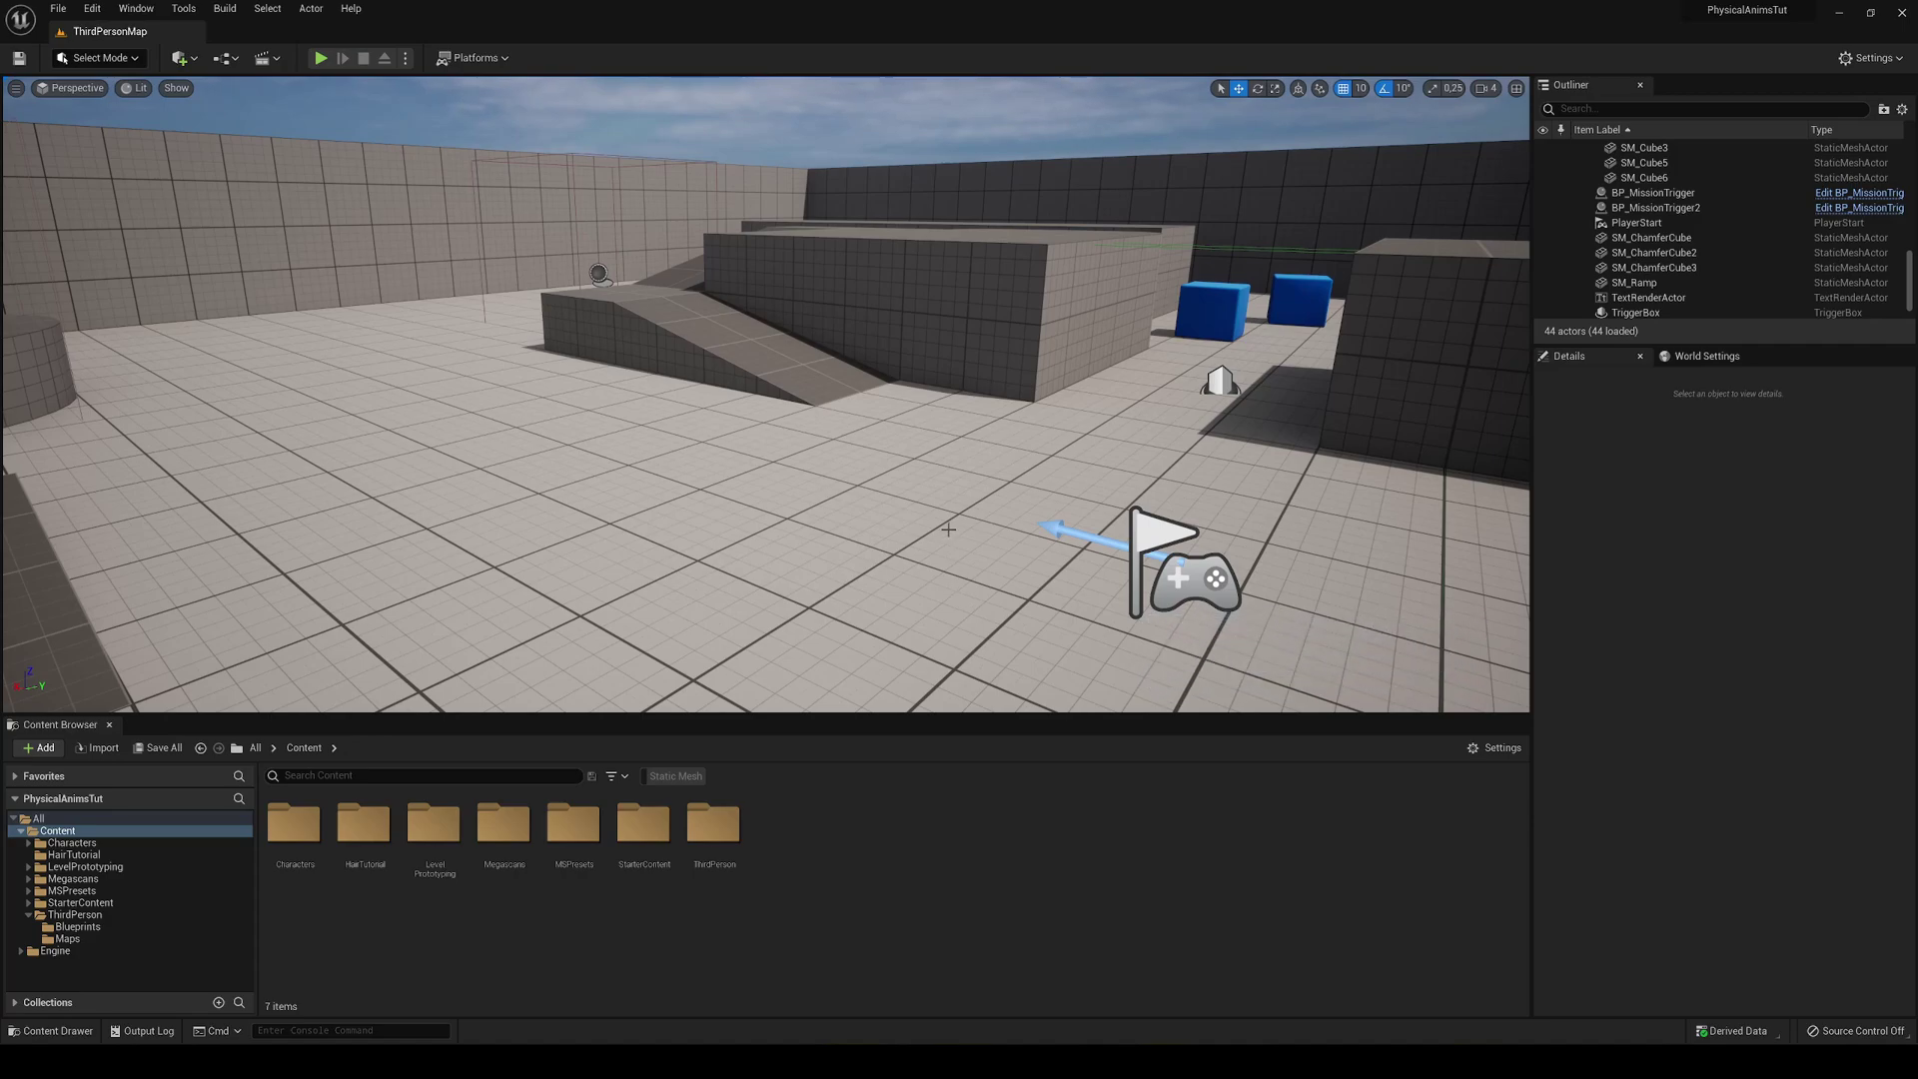
# Place BP_ThirdPersonCharacter from the ThirdPerson Blueprints folder near the player start and rotate it about its vertical axis.
pyautogui.moveTo(983, 530); pyautogui.dragTo(743, 484, button='right')
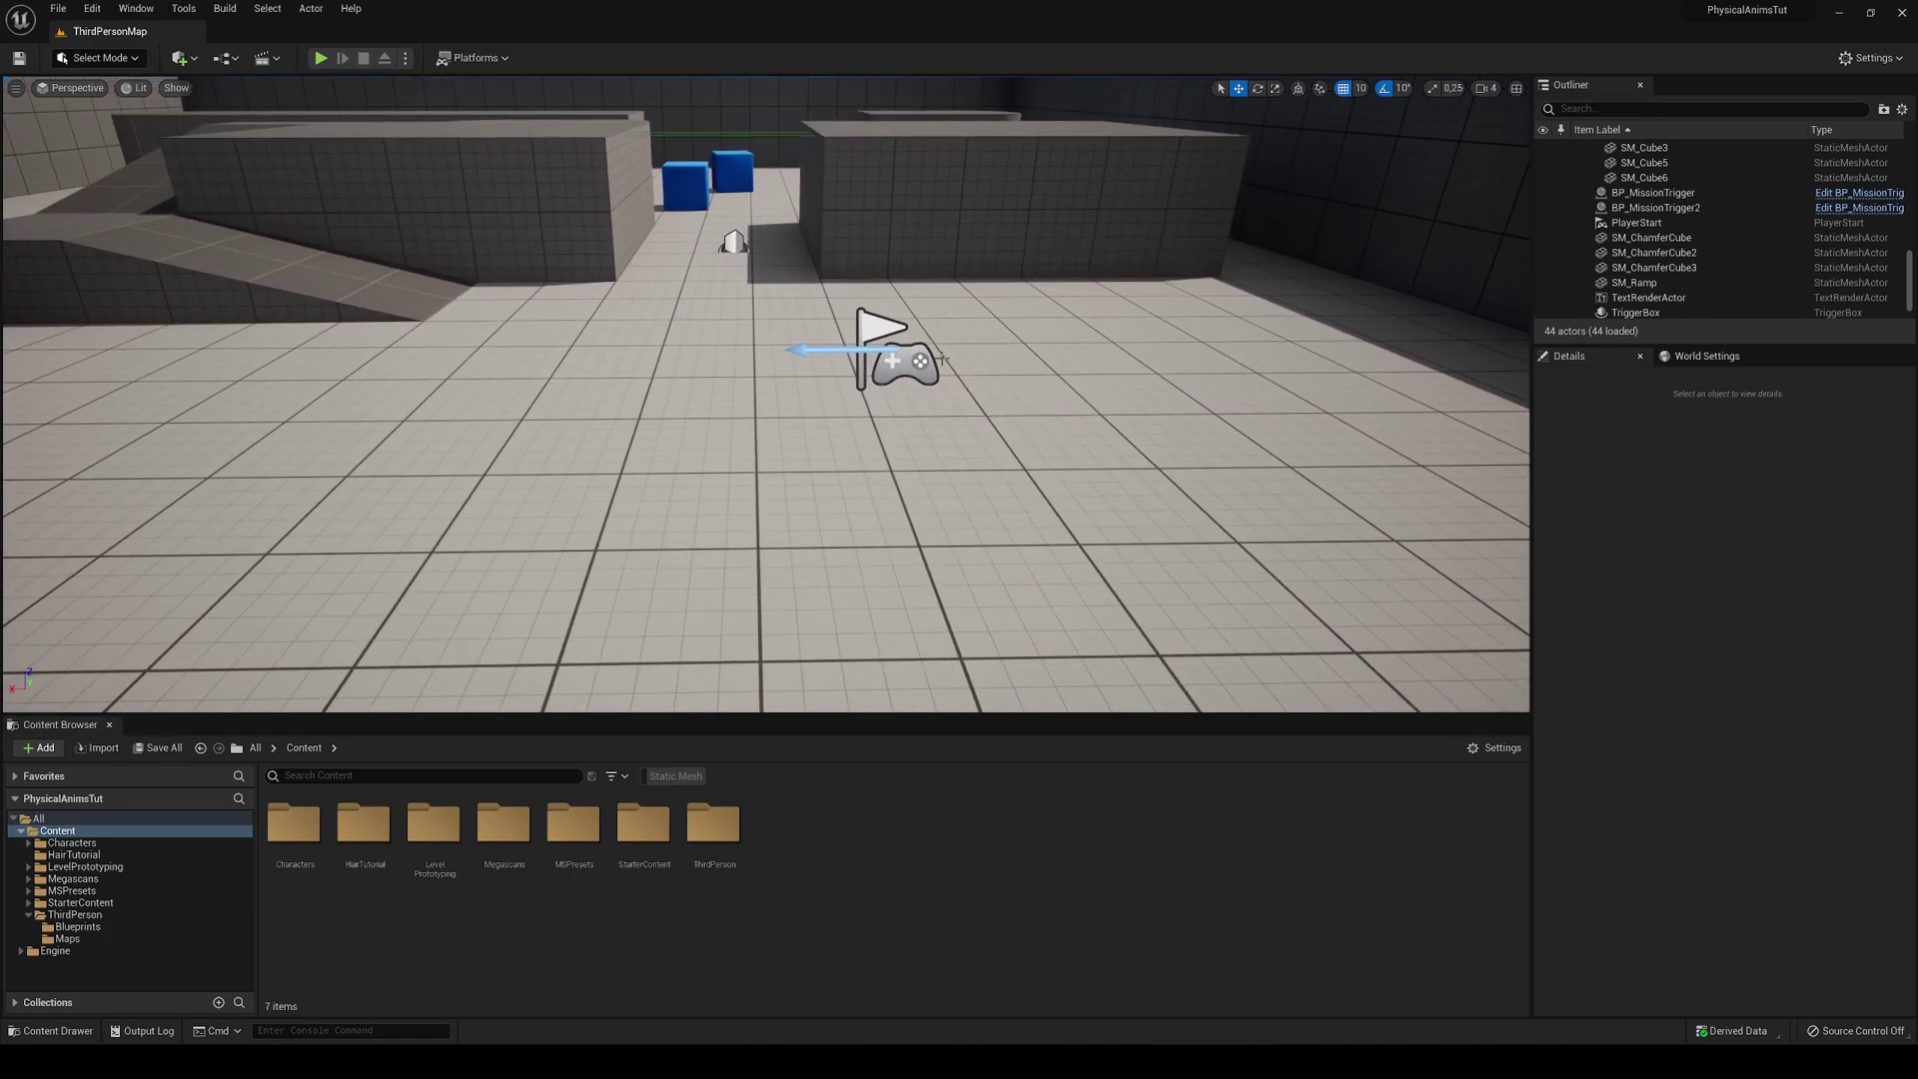
pyautogui.doubleClick(712, 839)
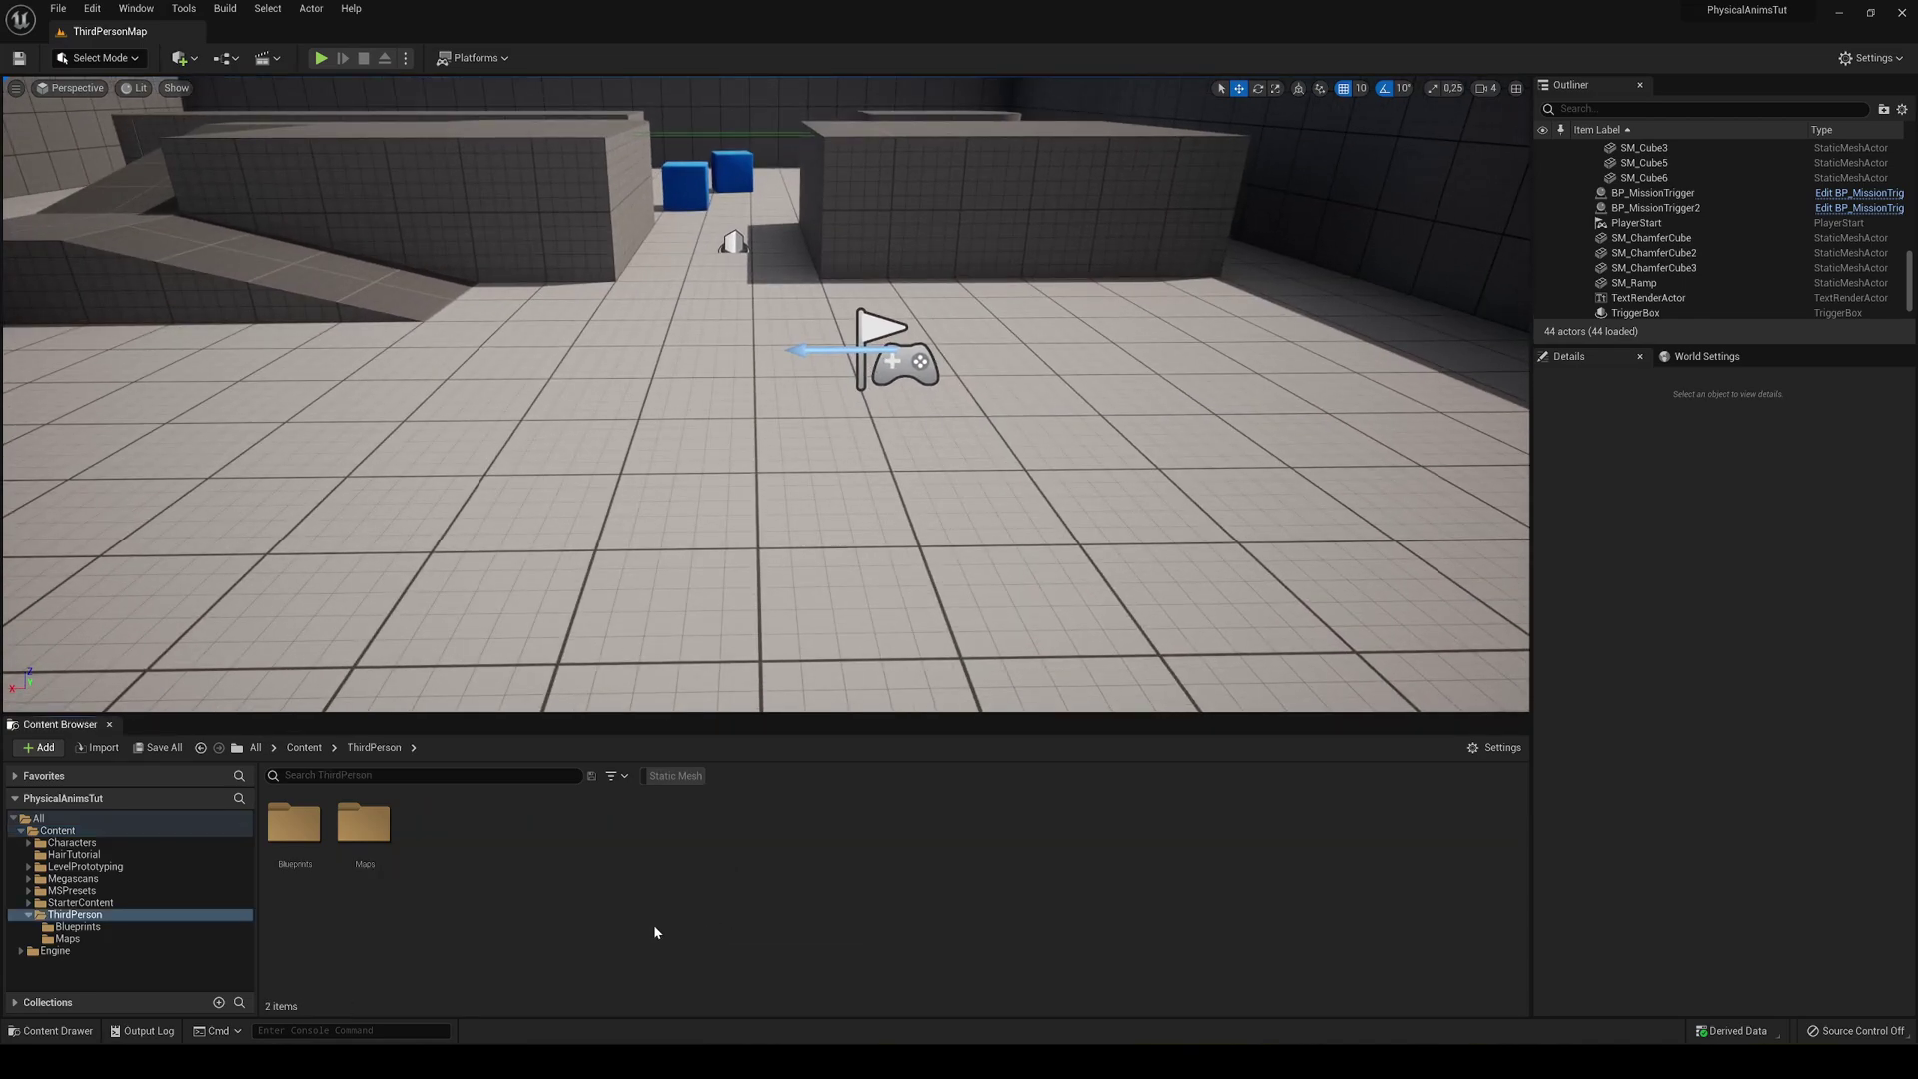
pyautogui.doubleClick(314, 849)
pyautogui.moveTo(294, 834); pyautogui.dragTo(689, 504)
pyautogui.press('e')
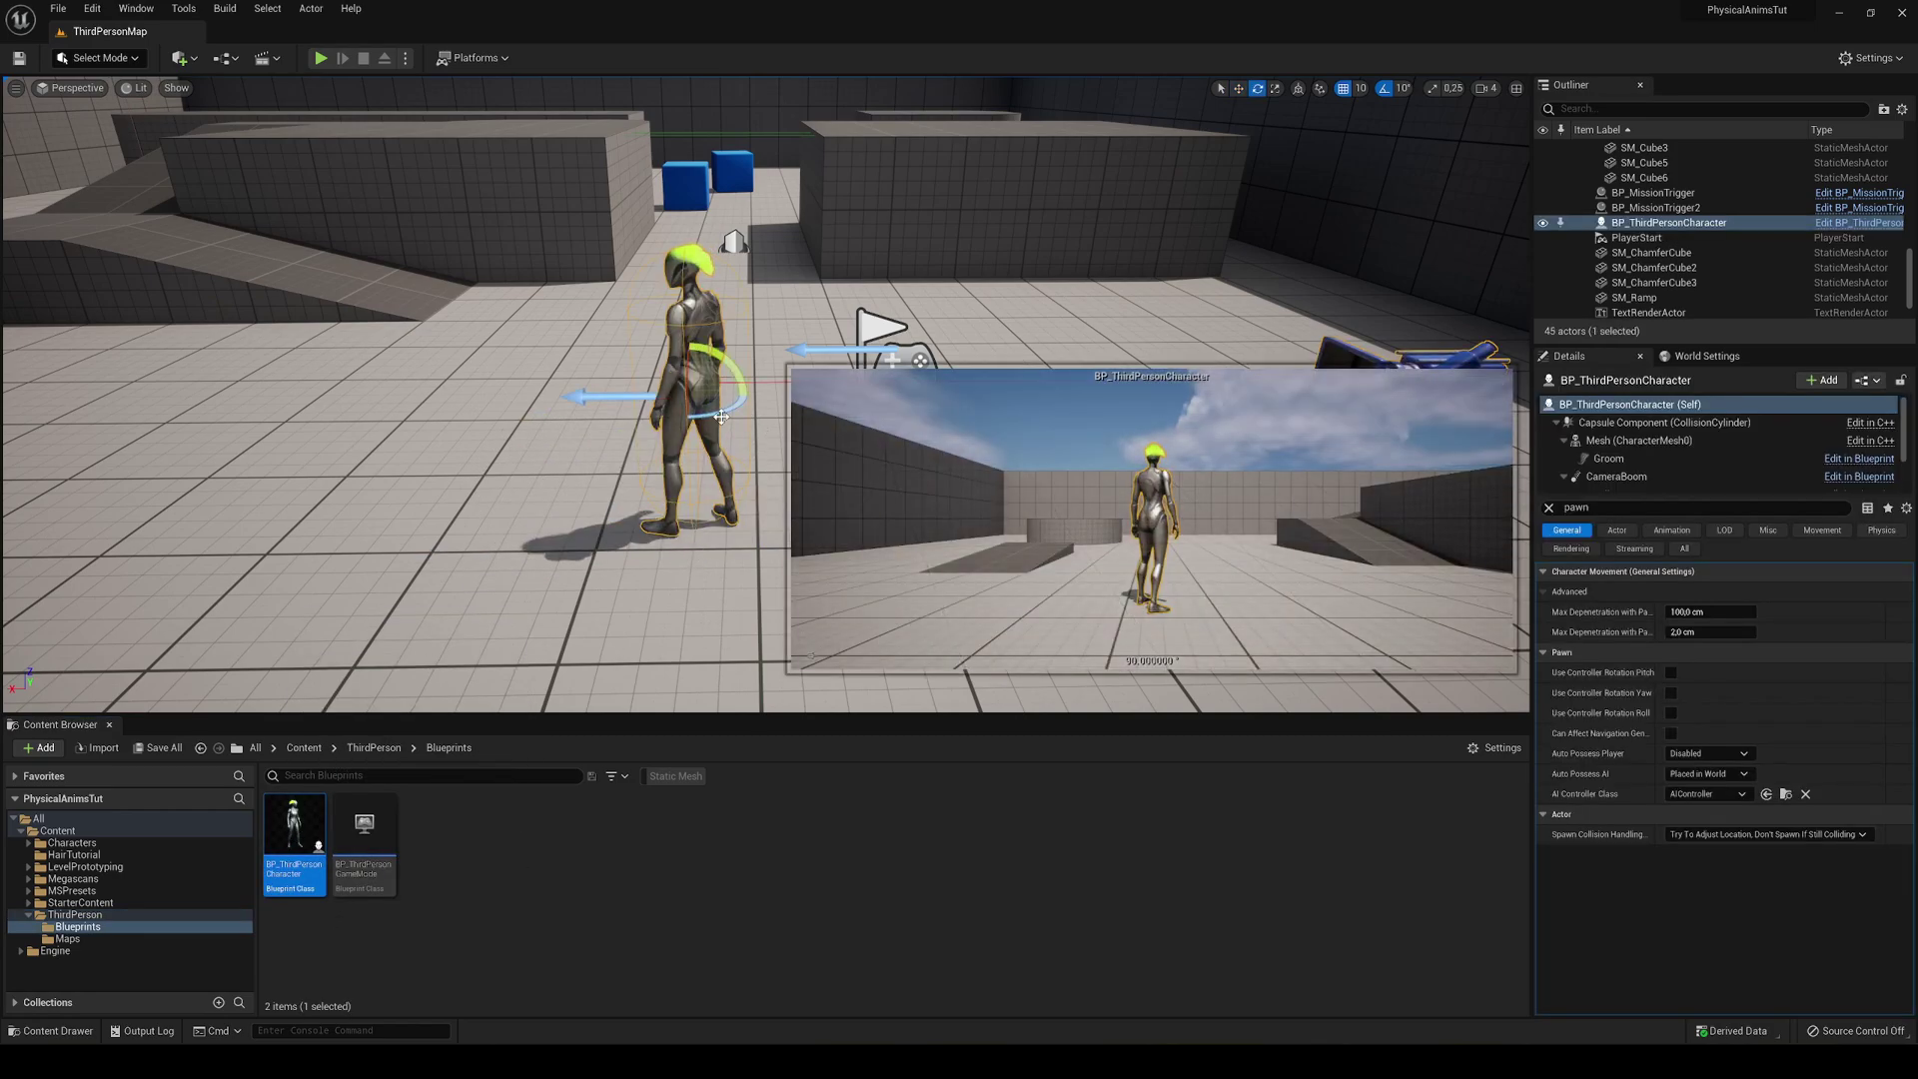
pyautogui.moveTo(721, 417); pyautogui.dragTo(550, 347)
# Delete the PlayerStart actor from the level.
pyautogui.press('w')
pyautogui.moveTo(551, 348); pyautogui.dragTo(719, 368, button='right')
pyautogui.click(661, 354)
pyautogui.press('Delete')
# Play-test the level to check whether the placed character is the one being controlled.
pyautogui.moveTo(821, 454); pyautogui.dragTo(749, 449, button='right')
pyautogui.click(319, 58)
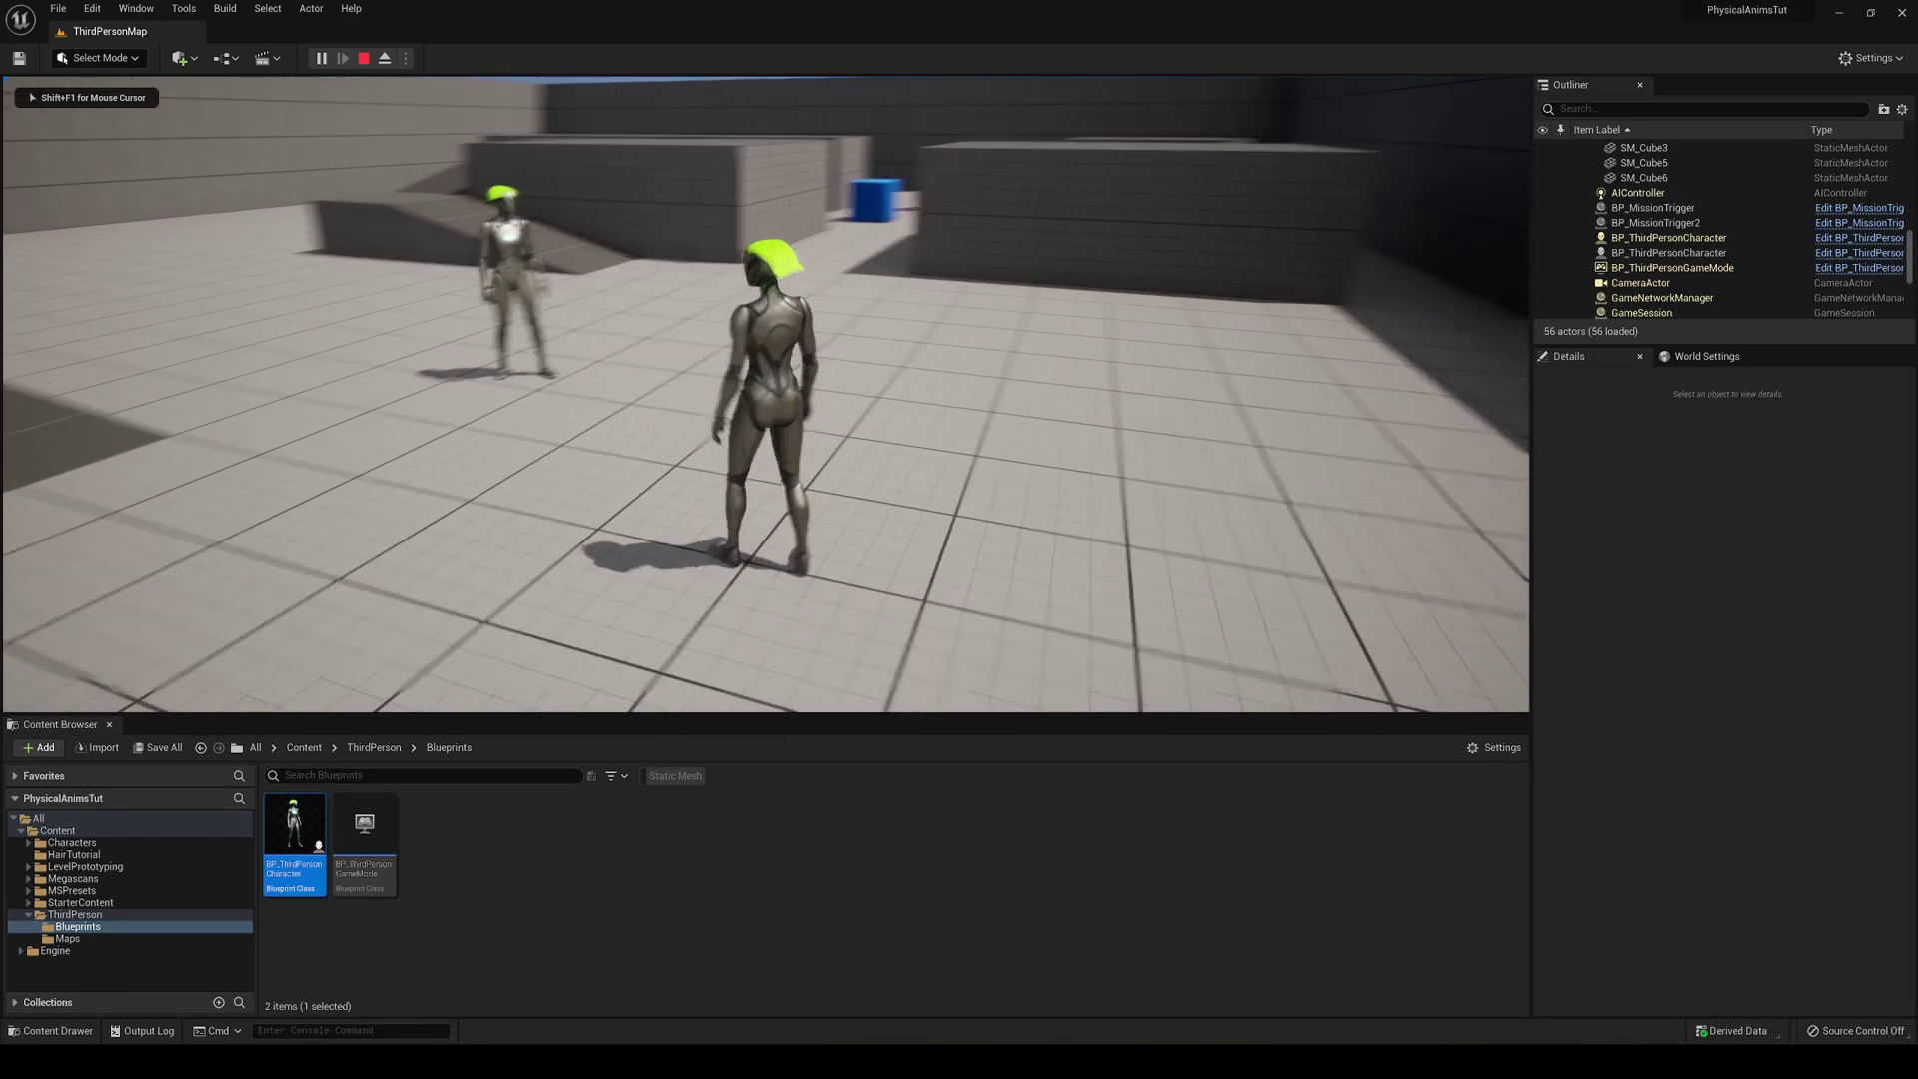
pyautogui.press('d')
pyautogui.press('s')
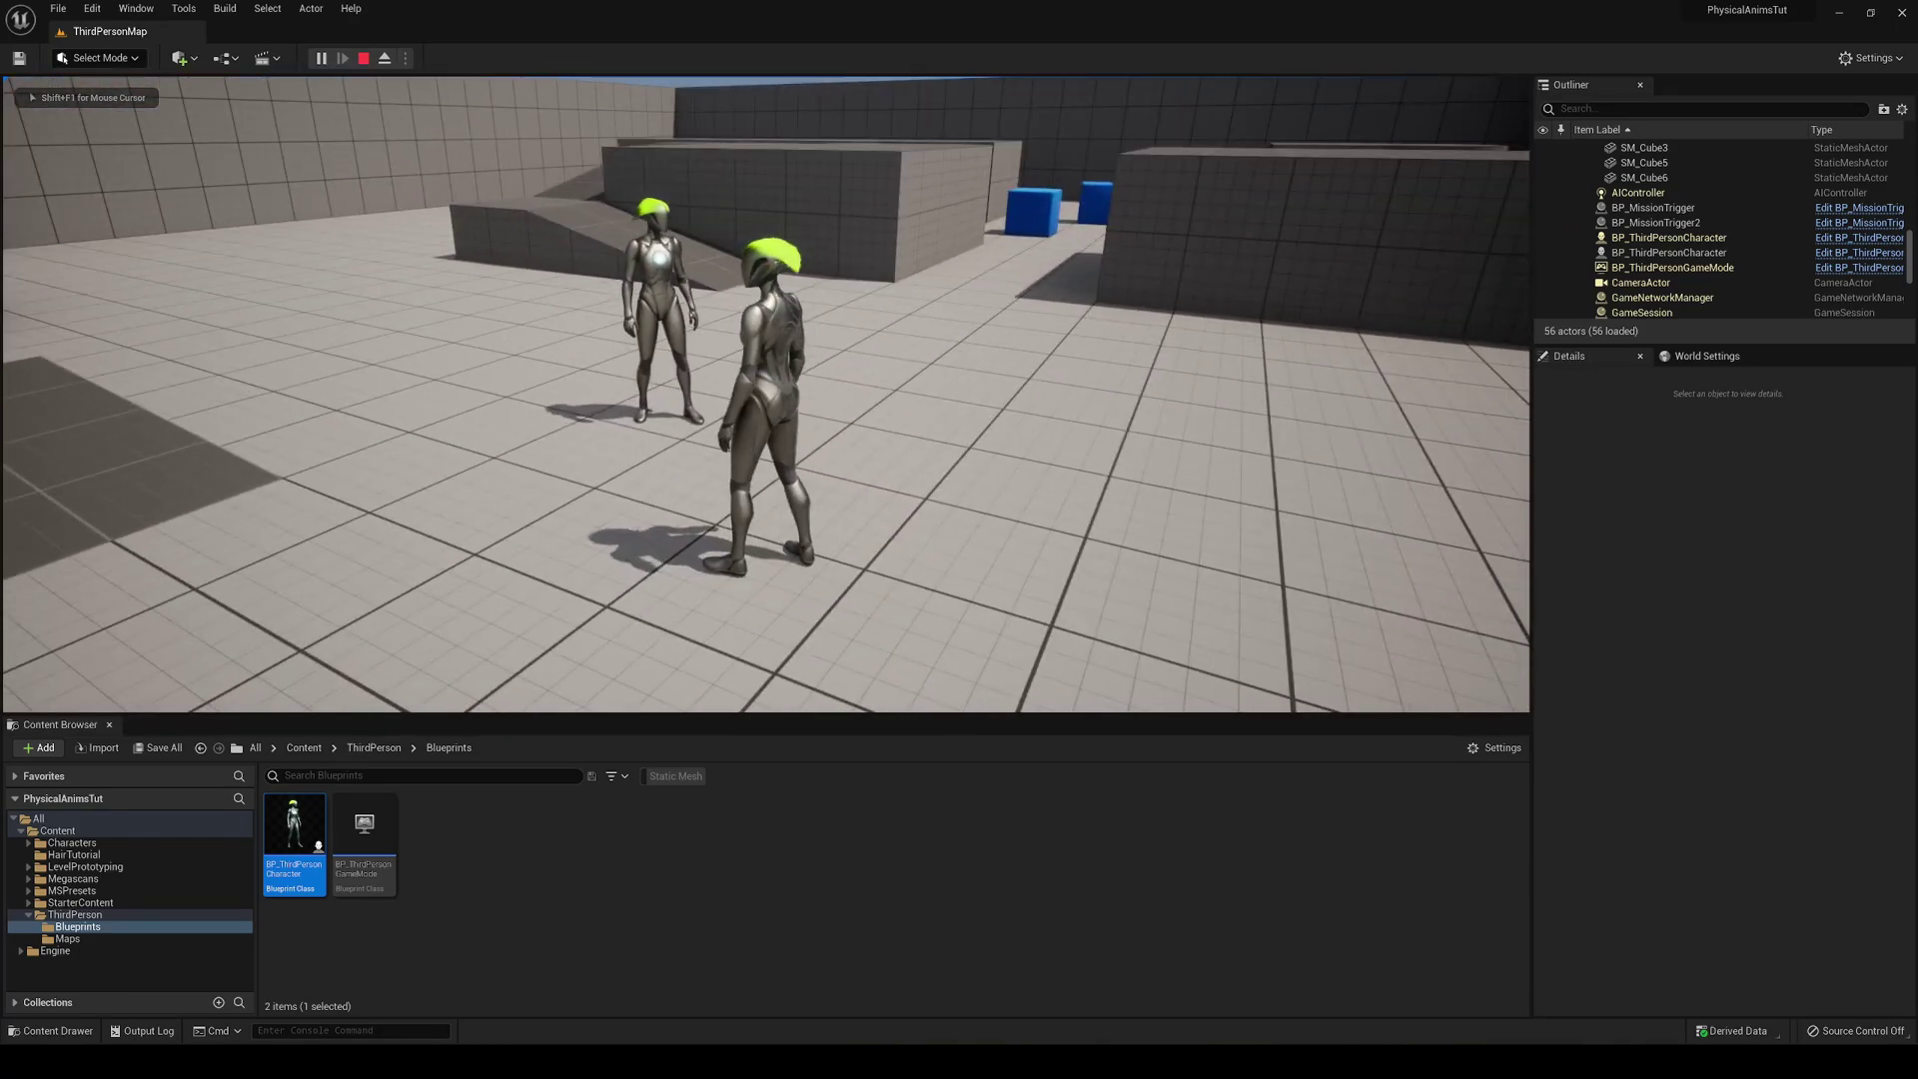
pyautogui.press('Escape')
# Change the placed character's Auto Possess Player option so that the player controls it at start.
pyautogui.click(651, 253)
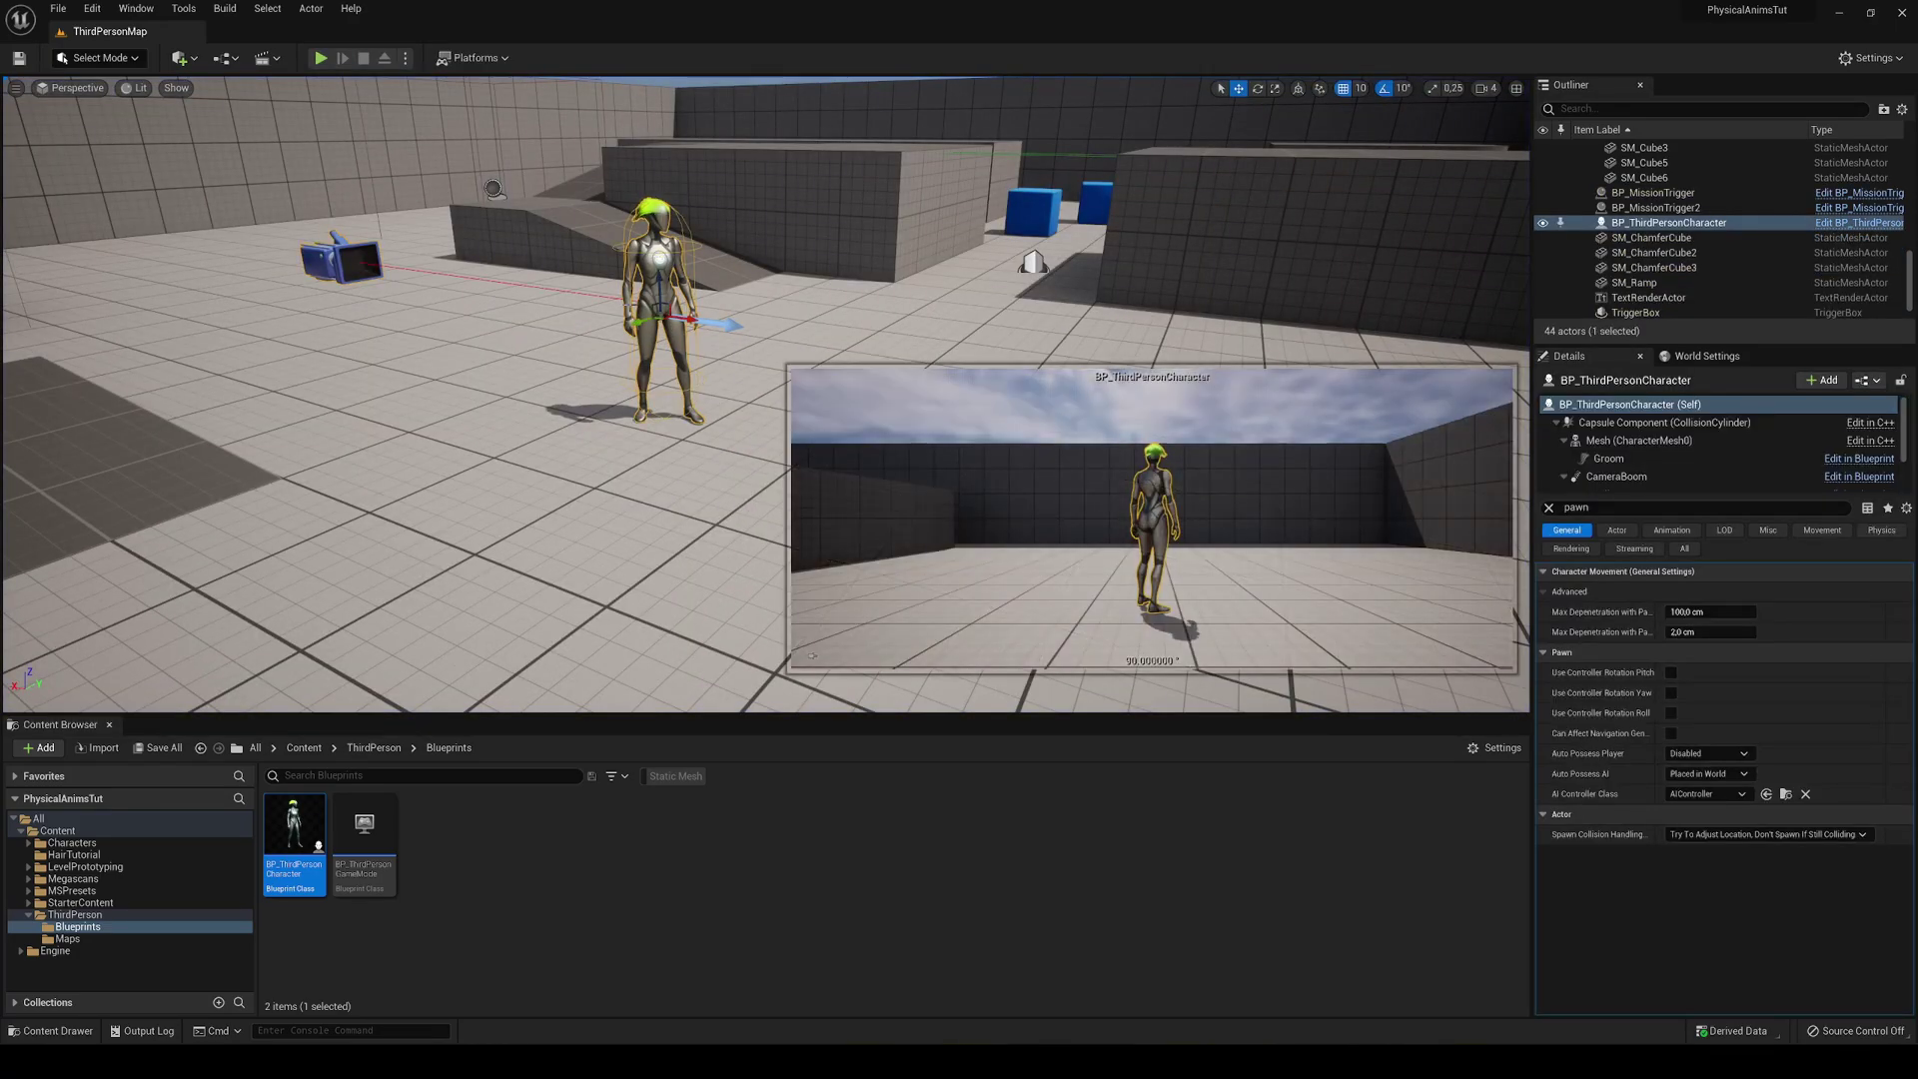
pyautogui.click(1549, 509)
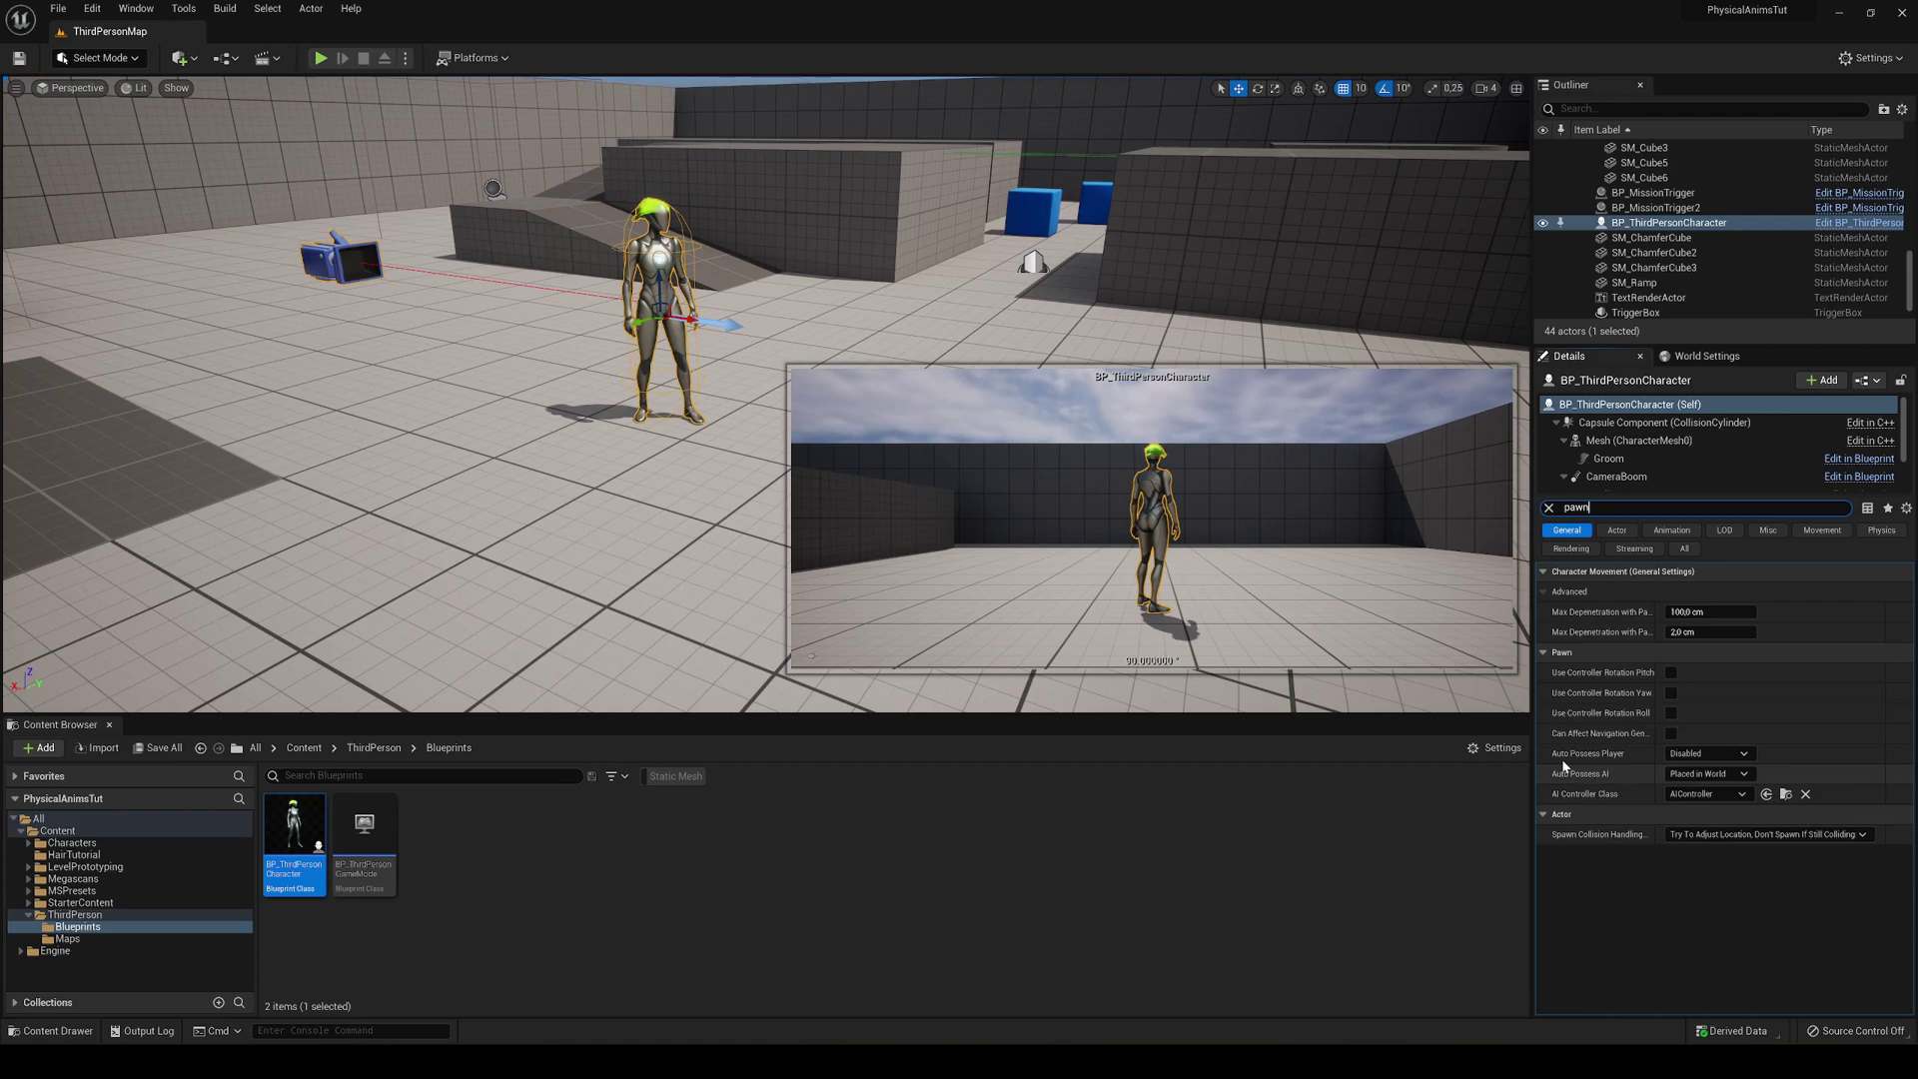
pyautogui.click(1709, 753)
pyautogui.click(1698, 785)
# Play-test the level to check that the player possesses the placed character.
pyautogui.click(322, 57)
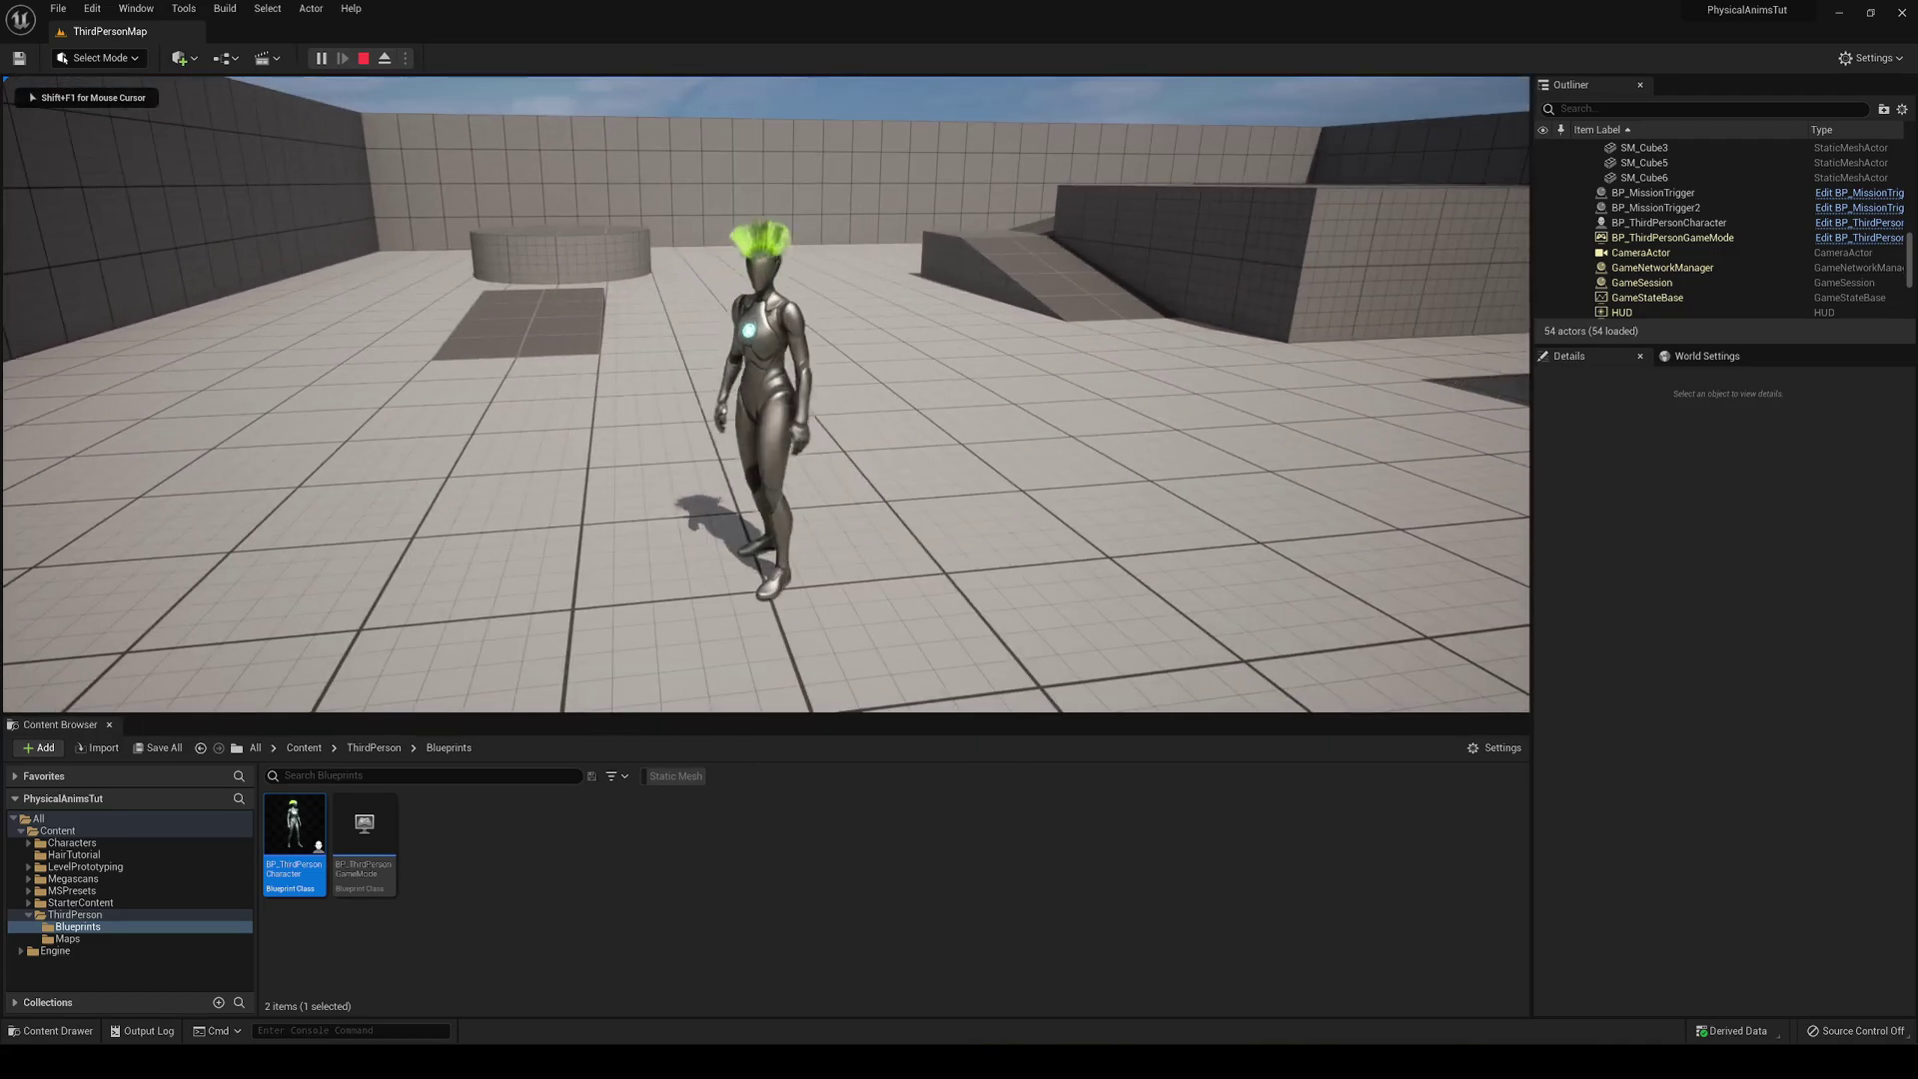
pyautogui.press('Escape')
pyautogui.press('w')
pyautogui.moveTo(890, 255); pyautogui.dragTo(935, 218, button='right')
pyautogui.click(1684, 207)
pyautogui.moveTo(1079, 265); pyautogui.dragTo(1057, 250, button='right')
pyautogui.press('w')
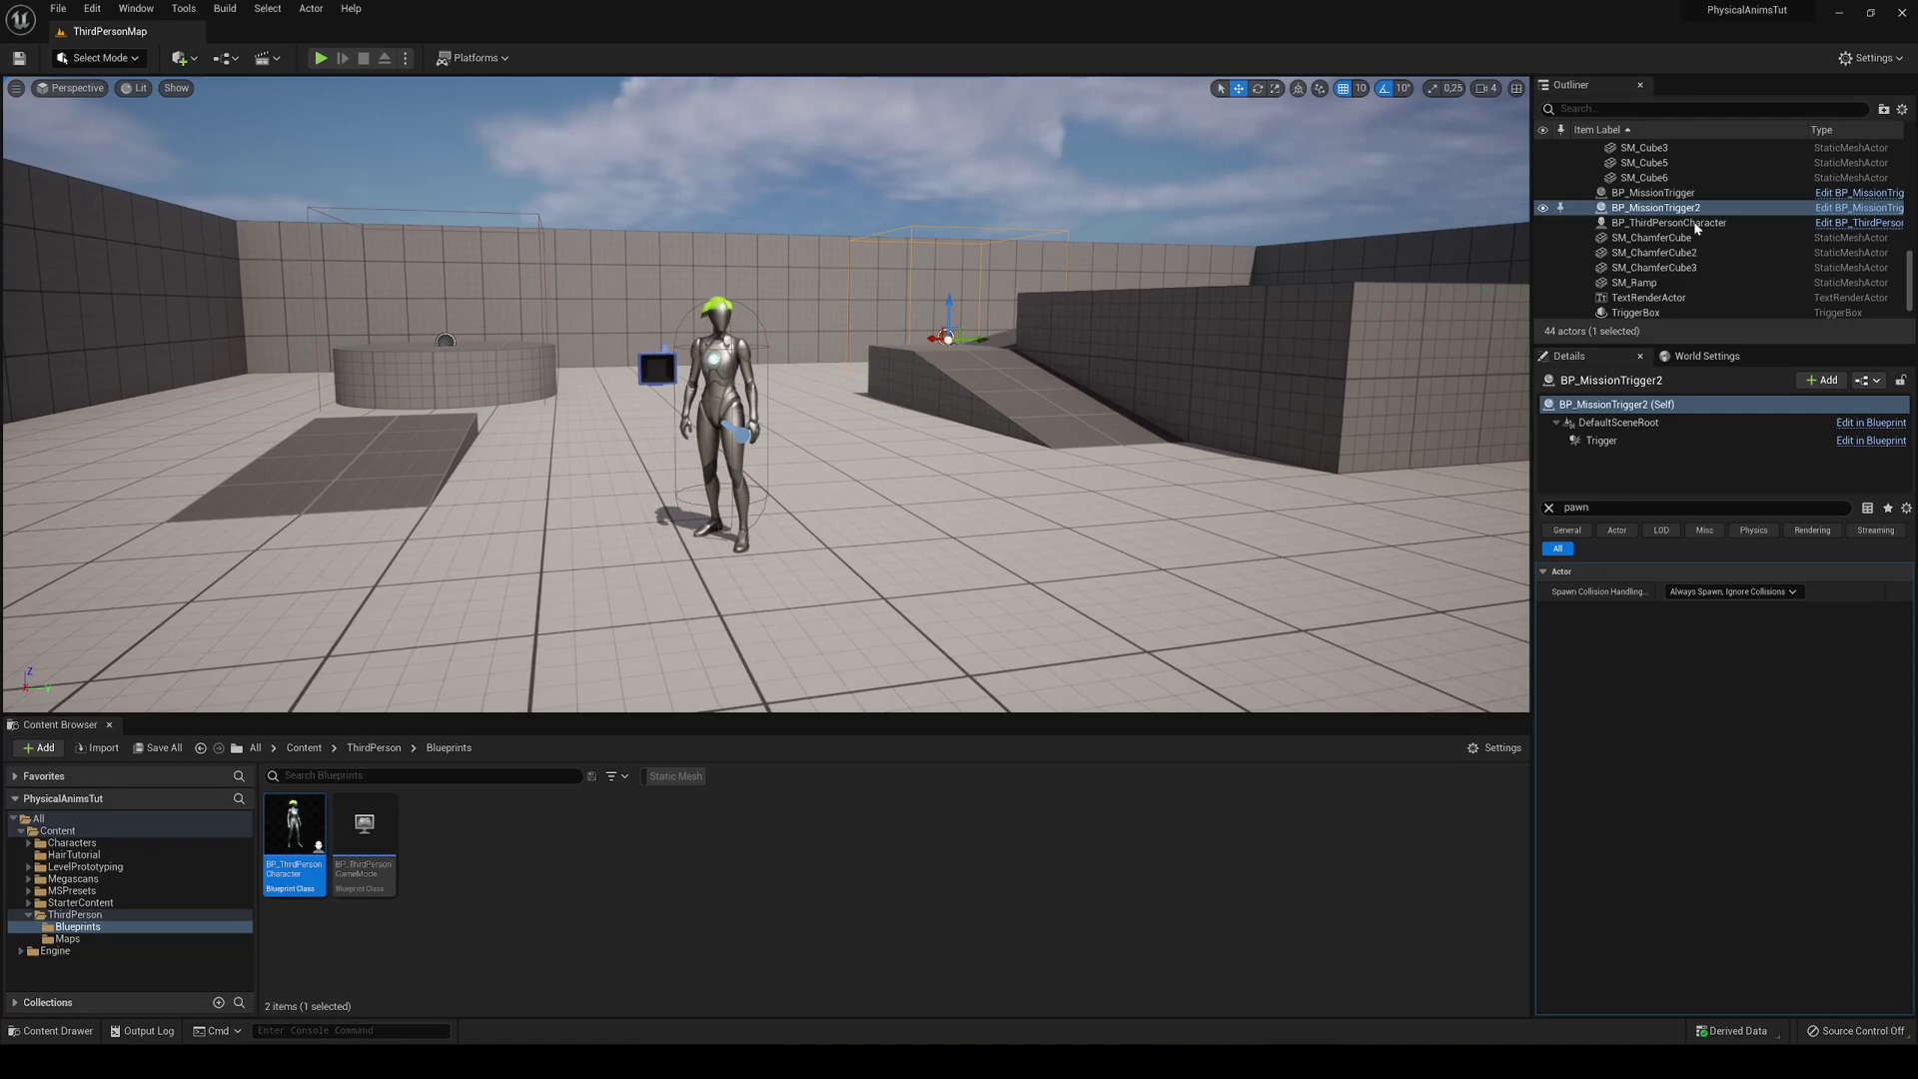
pyautogui.scroll(4, 1696, 227)
pyautogui.click(1644, 221)
pyautogui.press('a')
pyautogui.moveTo(780, 354); pyautogui.dragTo(861, 410, button='right')
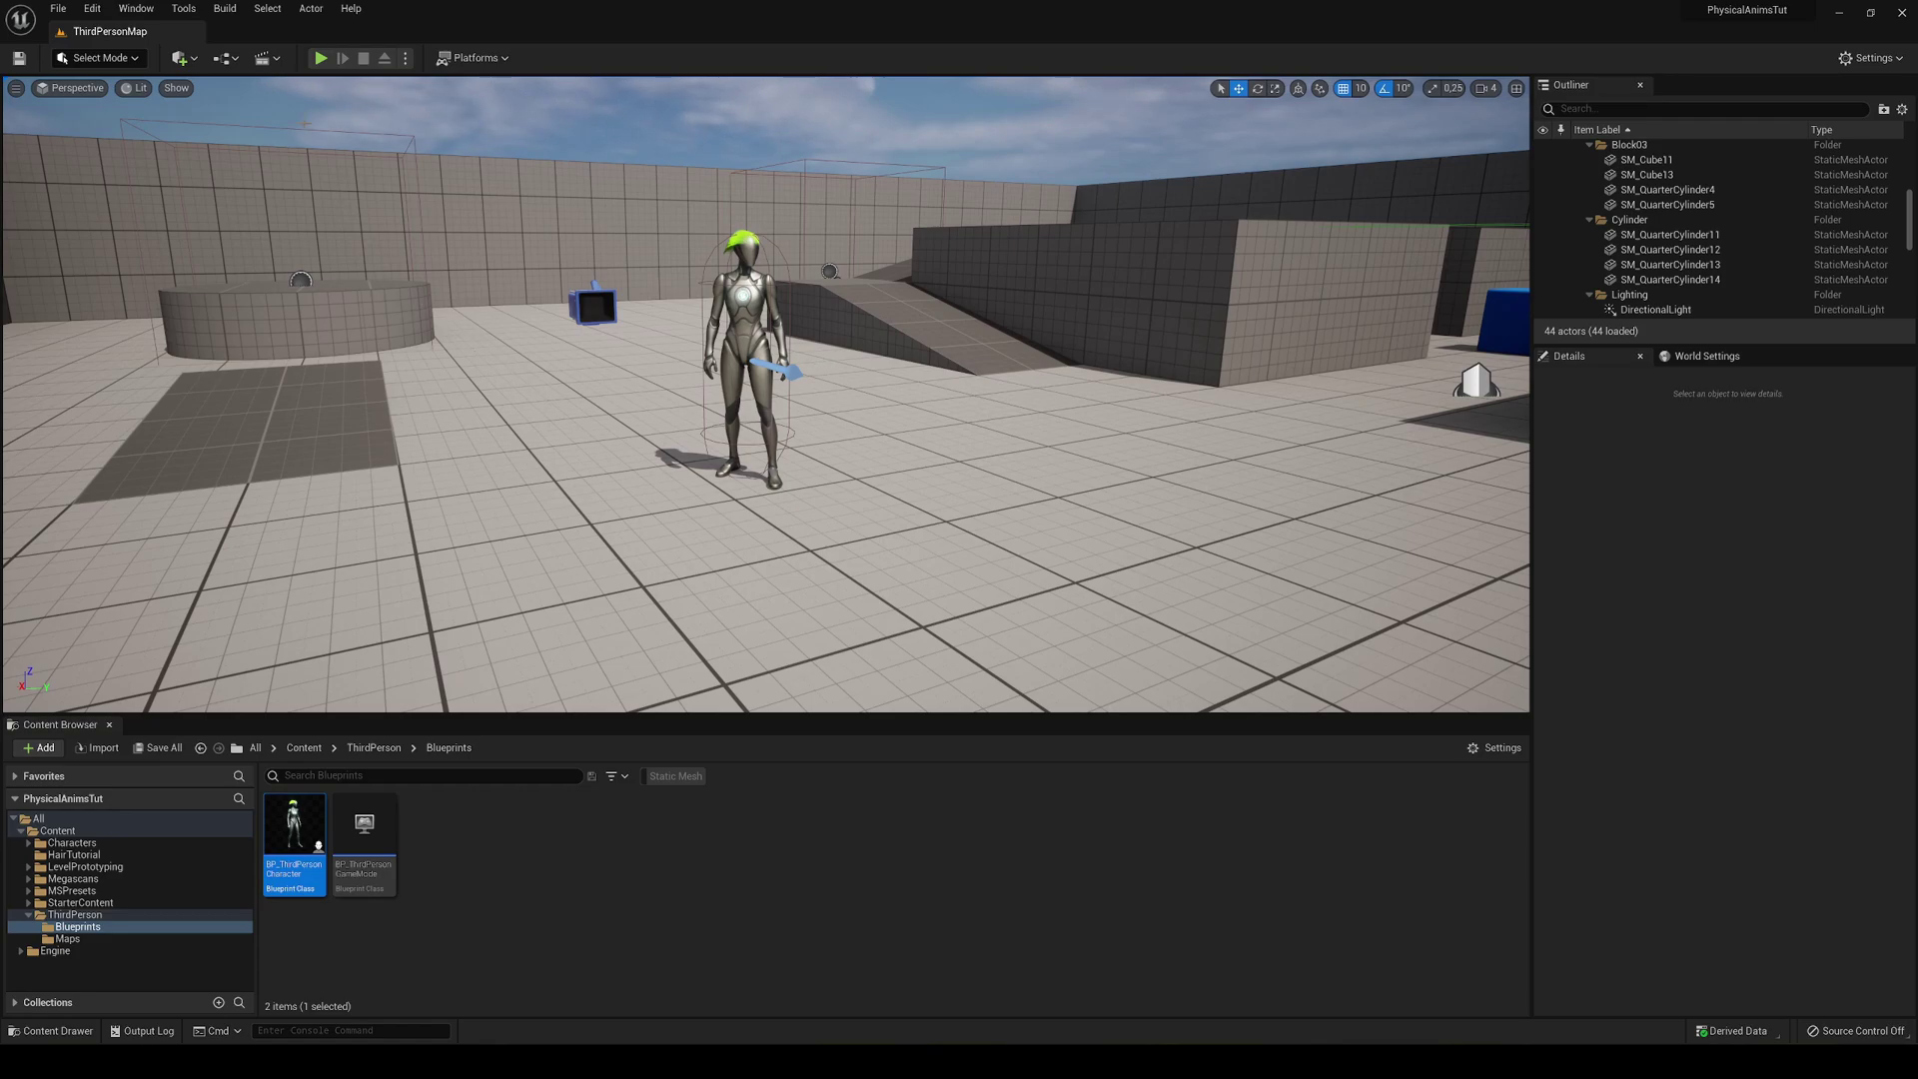
# Create a level sequence in the Content folder and name it IntroSequence.
pyautogui.click(268, 58)
pyautogui.click(291, 100)
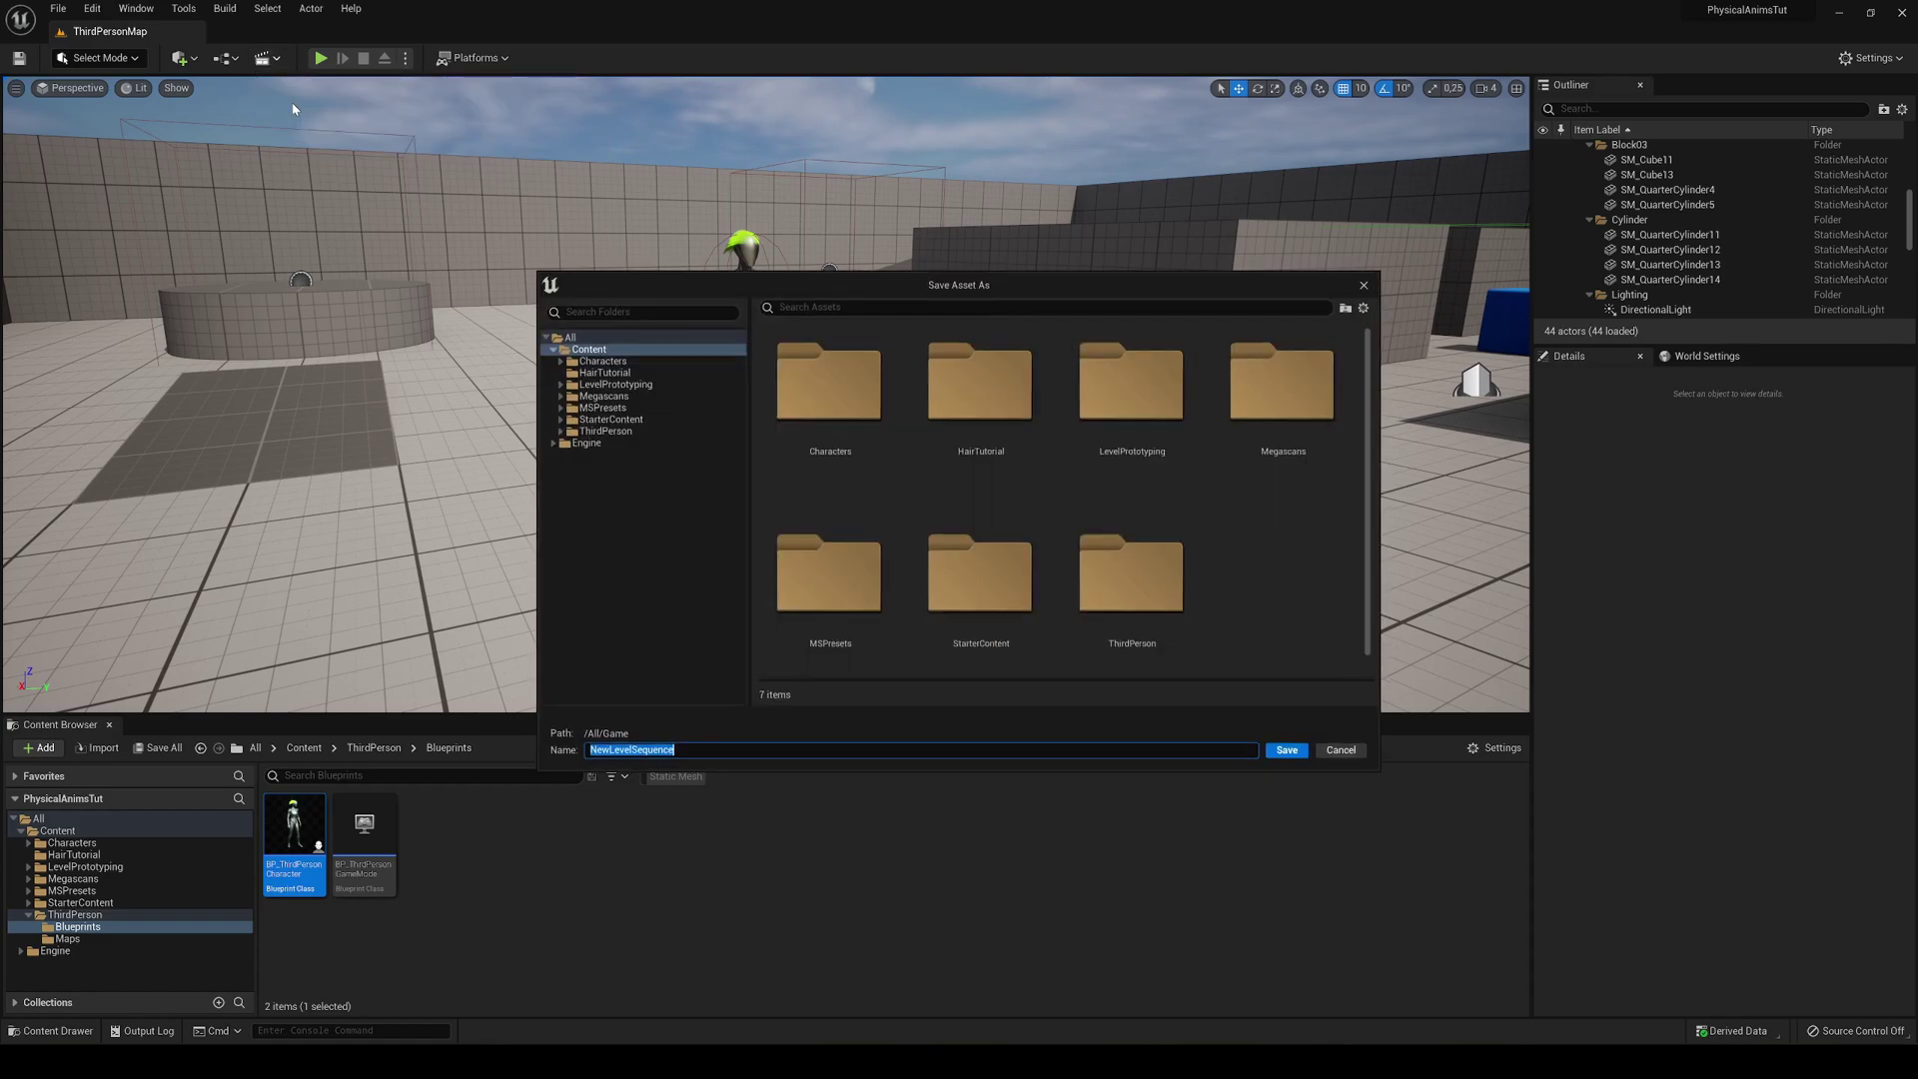
pyautogui.click(623, 755)
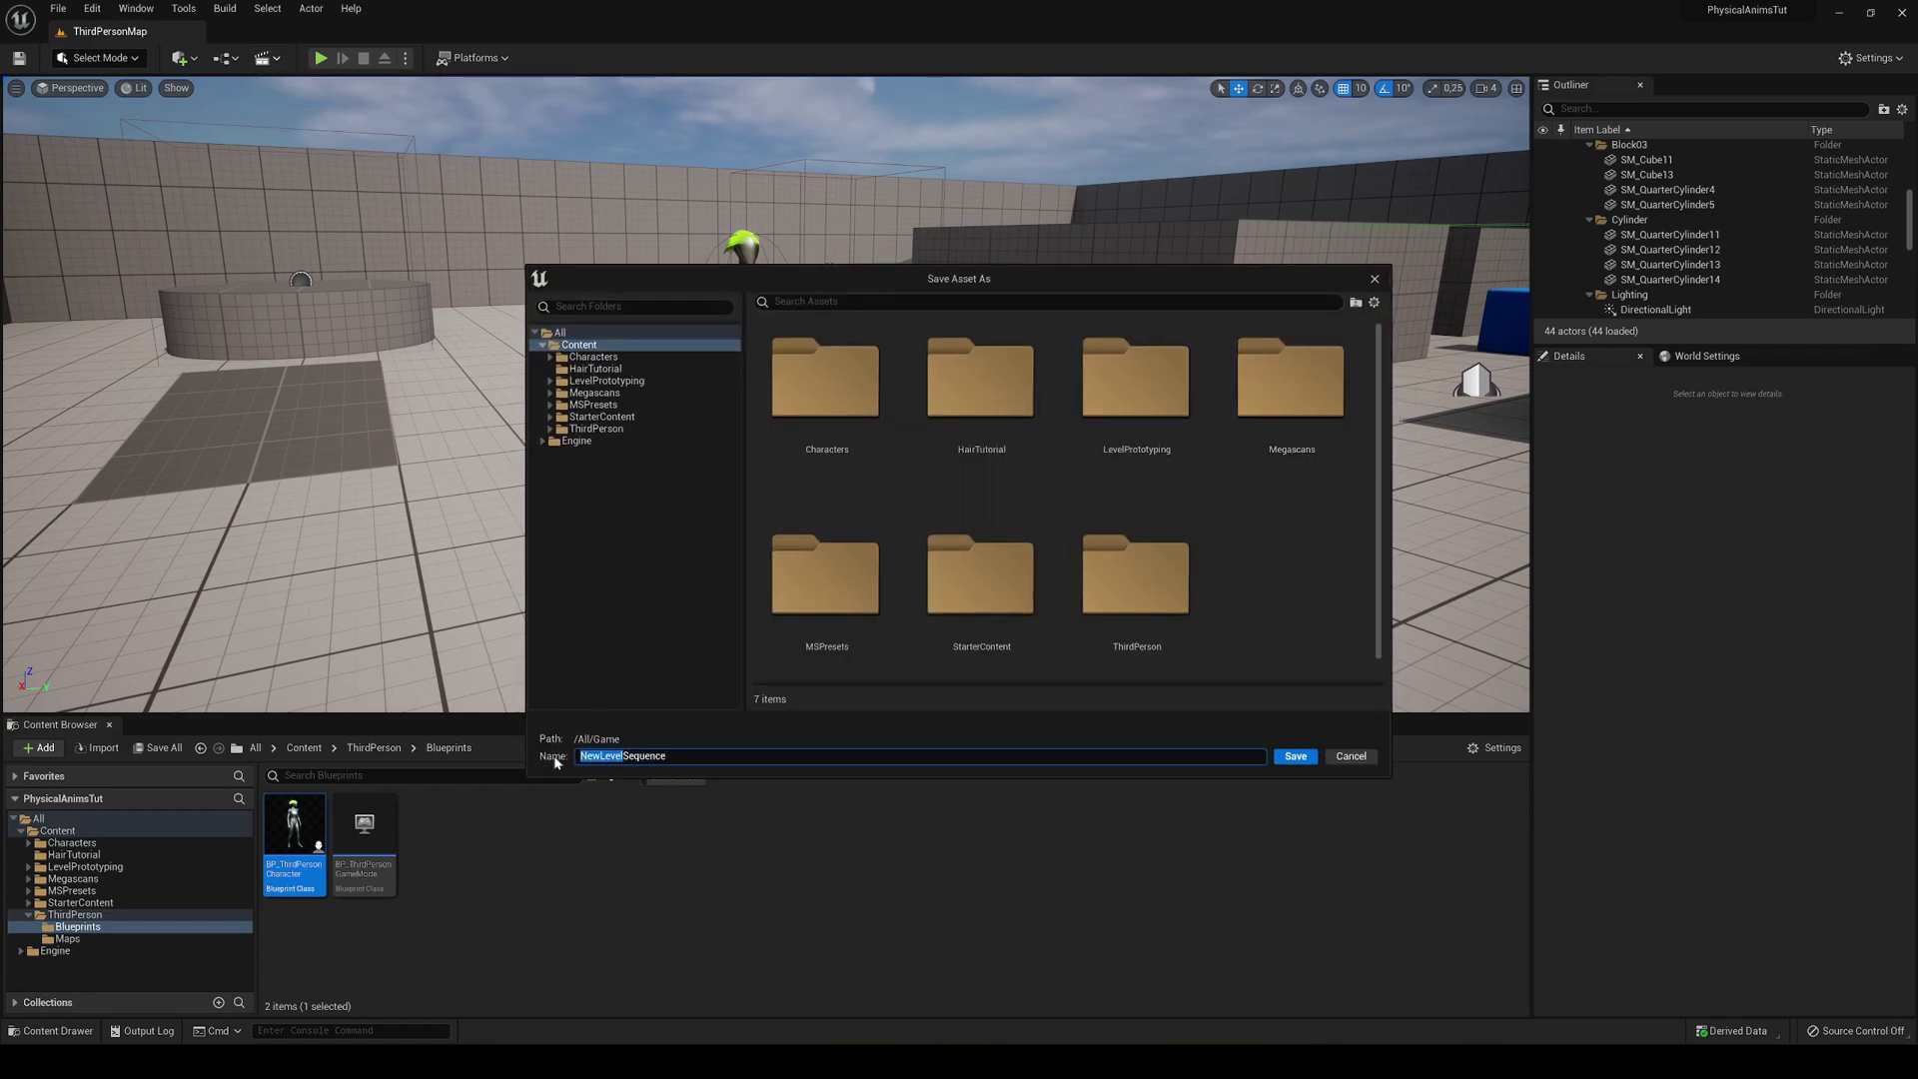
pyautogui.press('BackSpace')
pyautogui.press('Return')
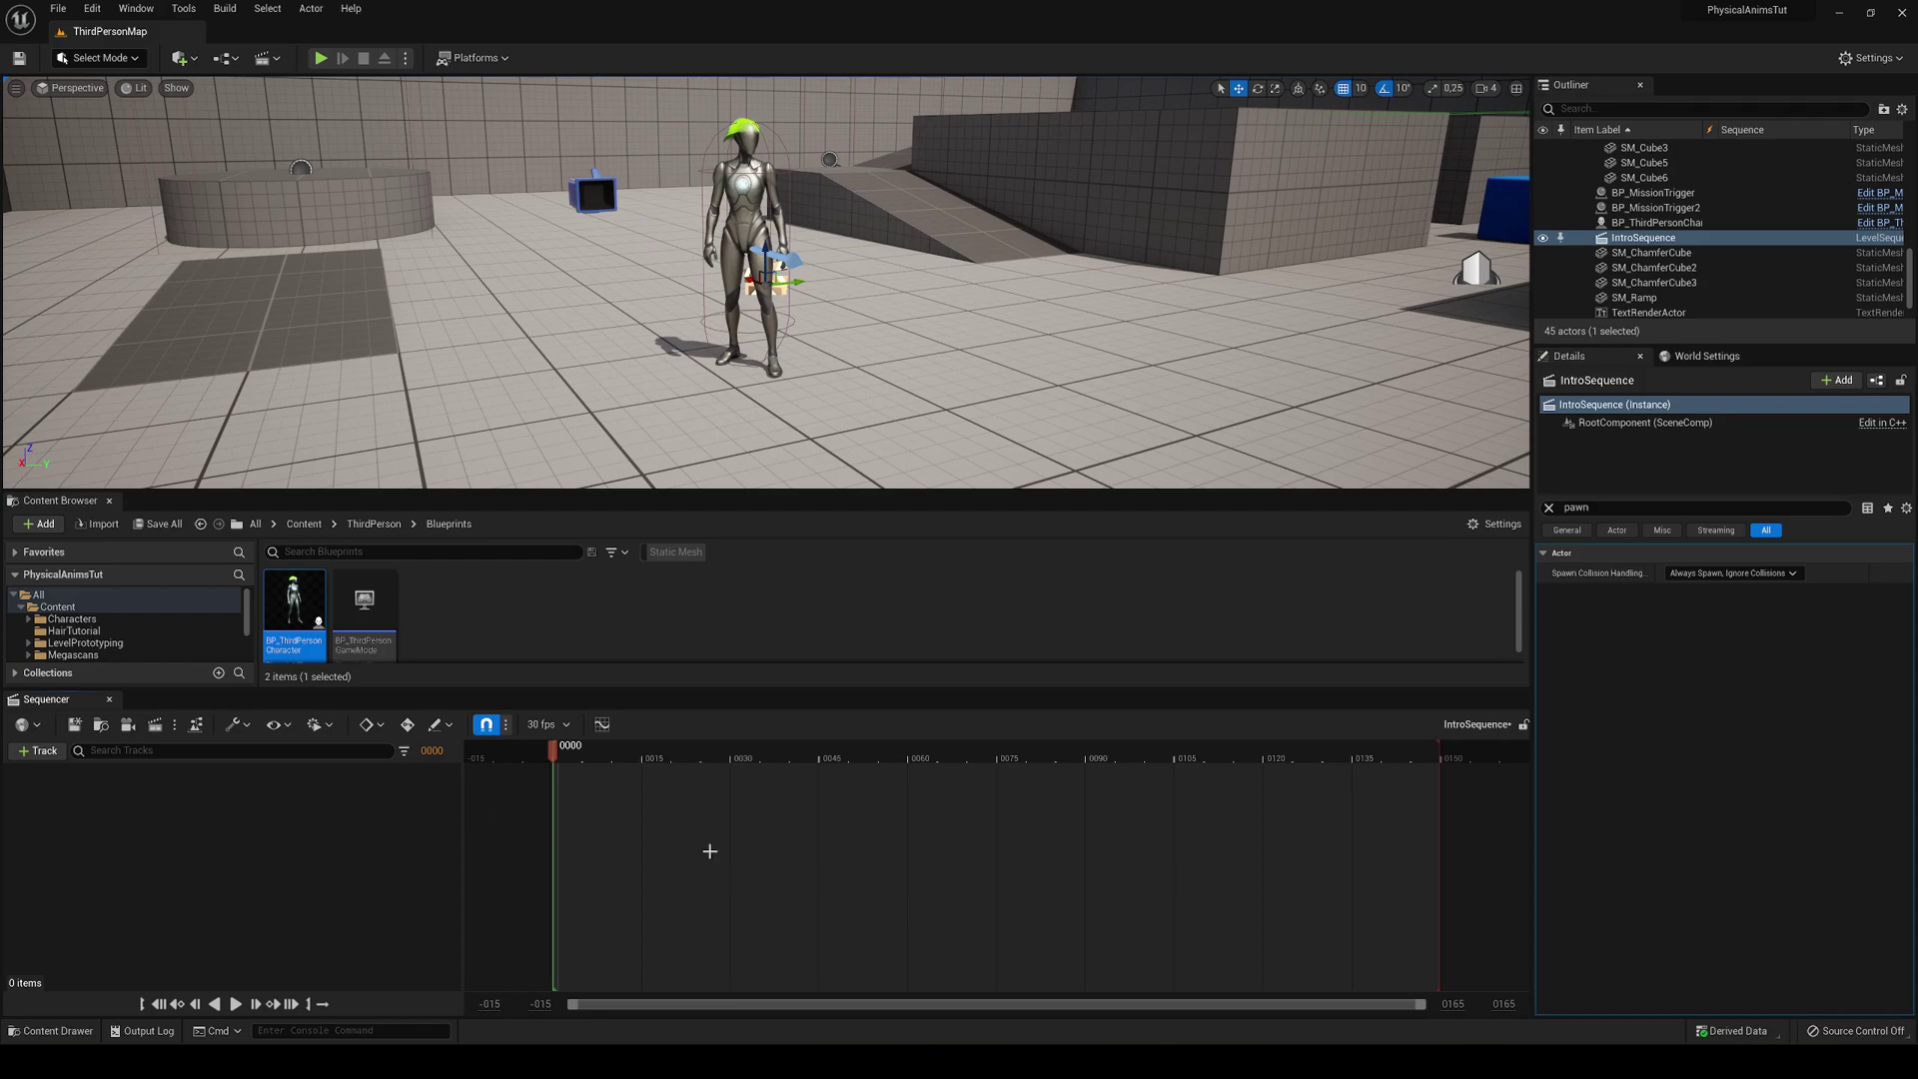
# Add a Cine Camera Actor to the level near the character.
pyautogui.moveTo(730, 441); pyautogui.dragTo(728, 430, button='right')
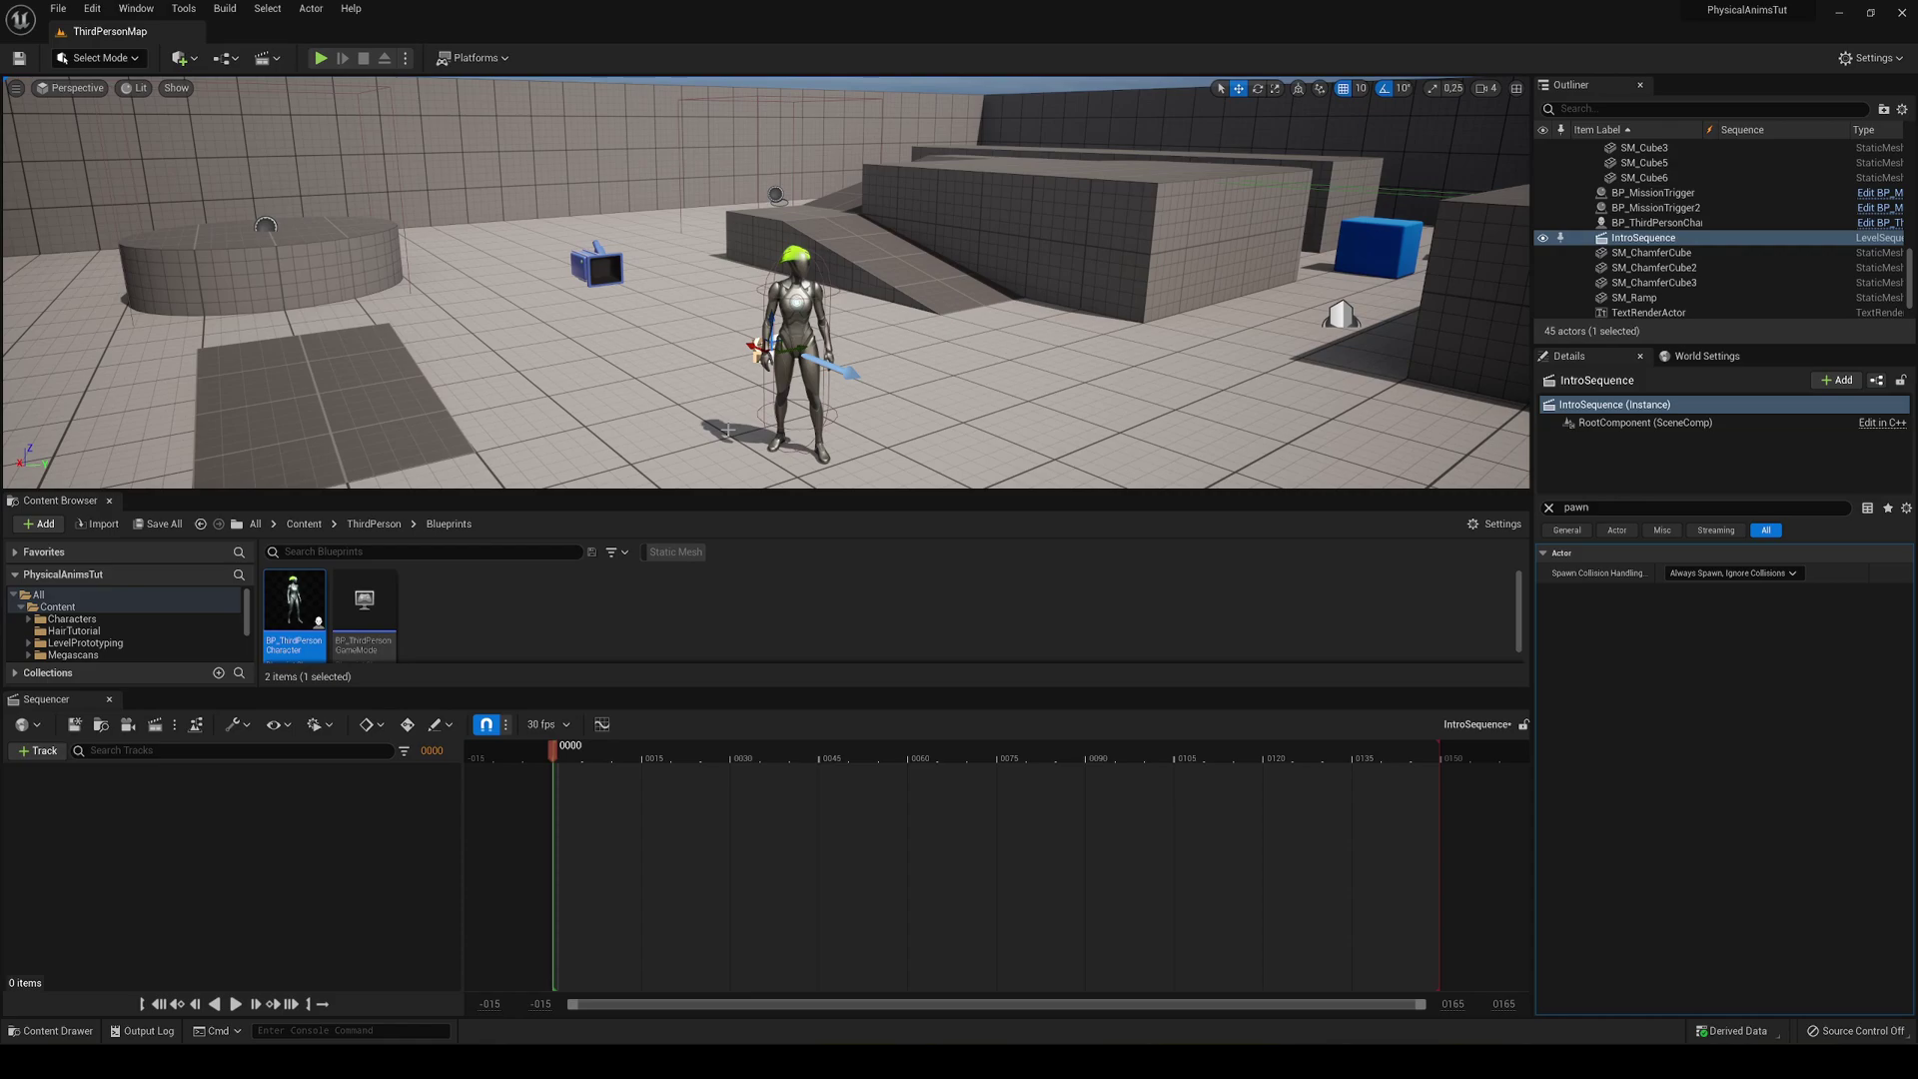
pyautogui.click(186, 66)
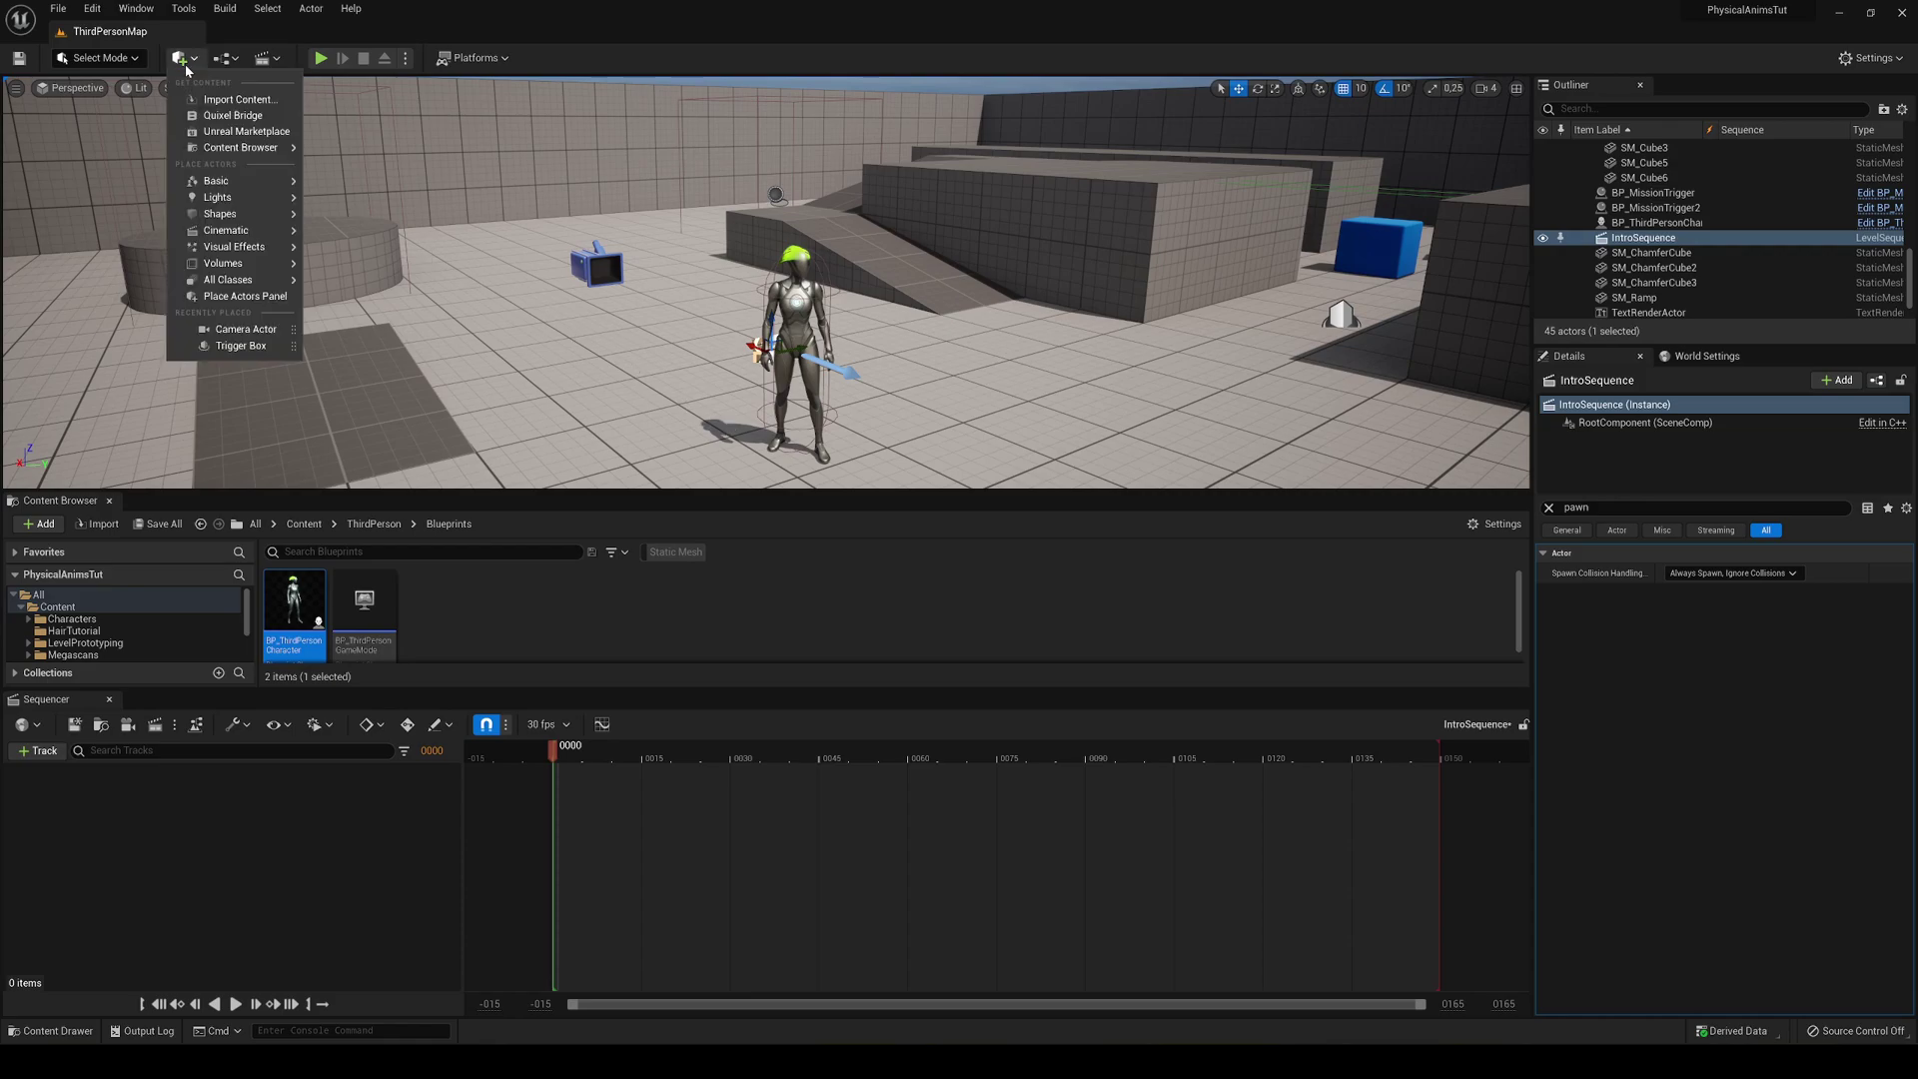
pyautogui.moveTo(239, 280)
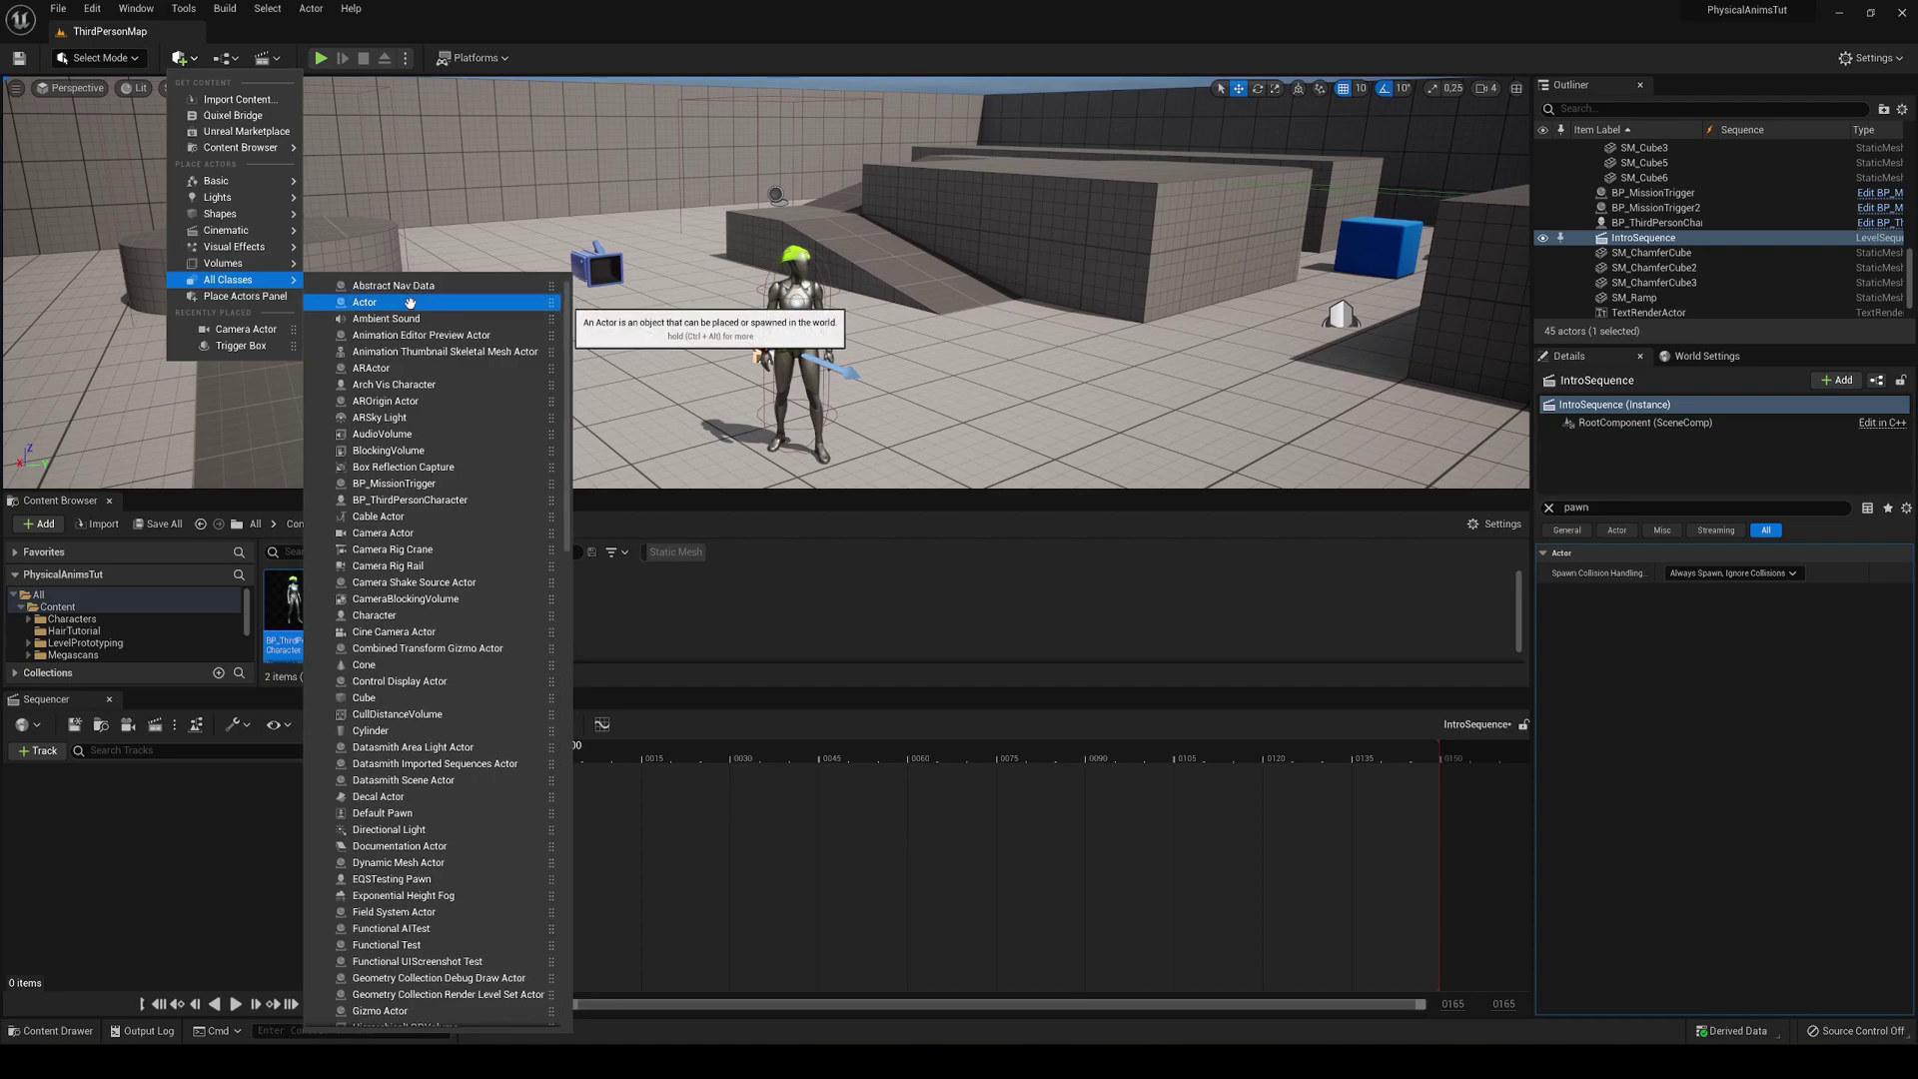
pyautogui.write('camera')
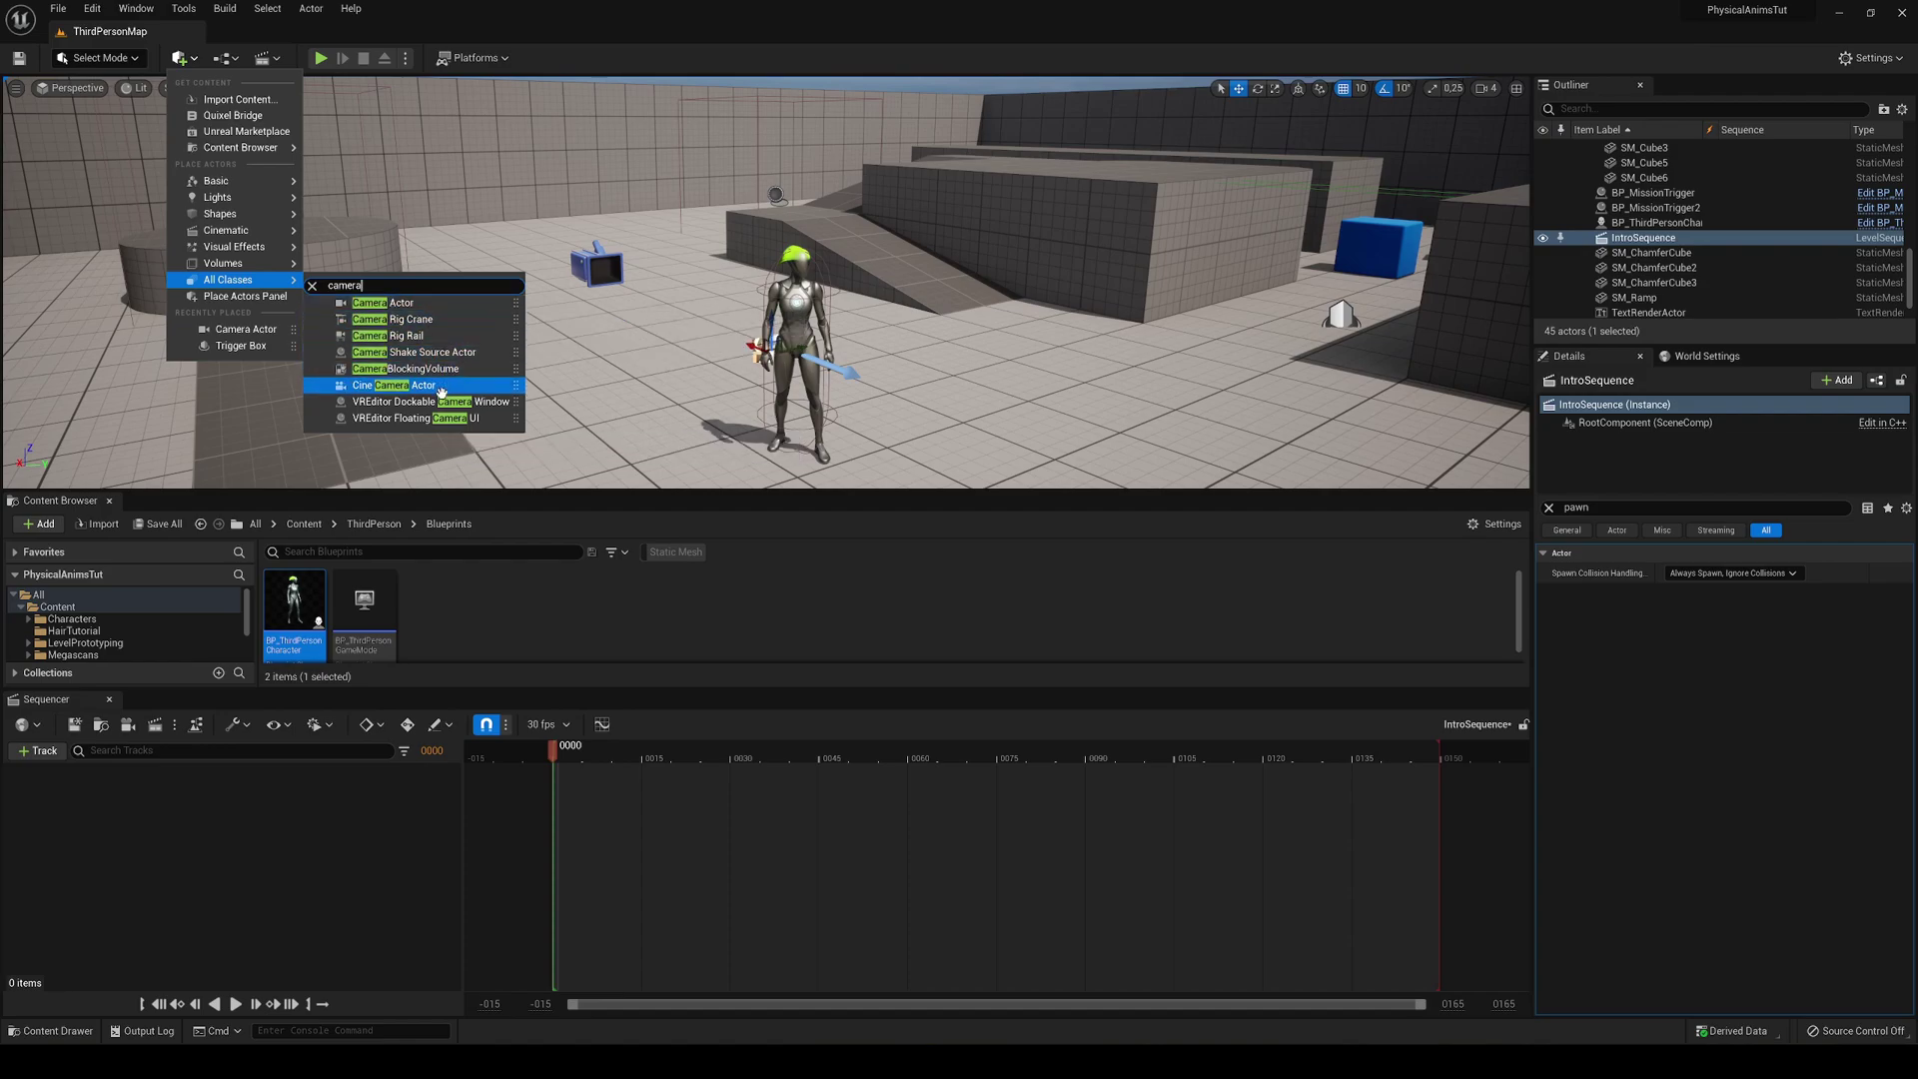
pyautogui.click(442, 387)
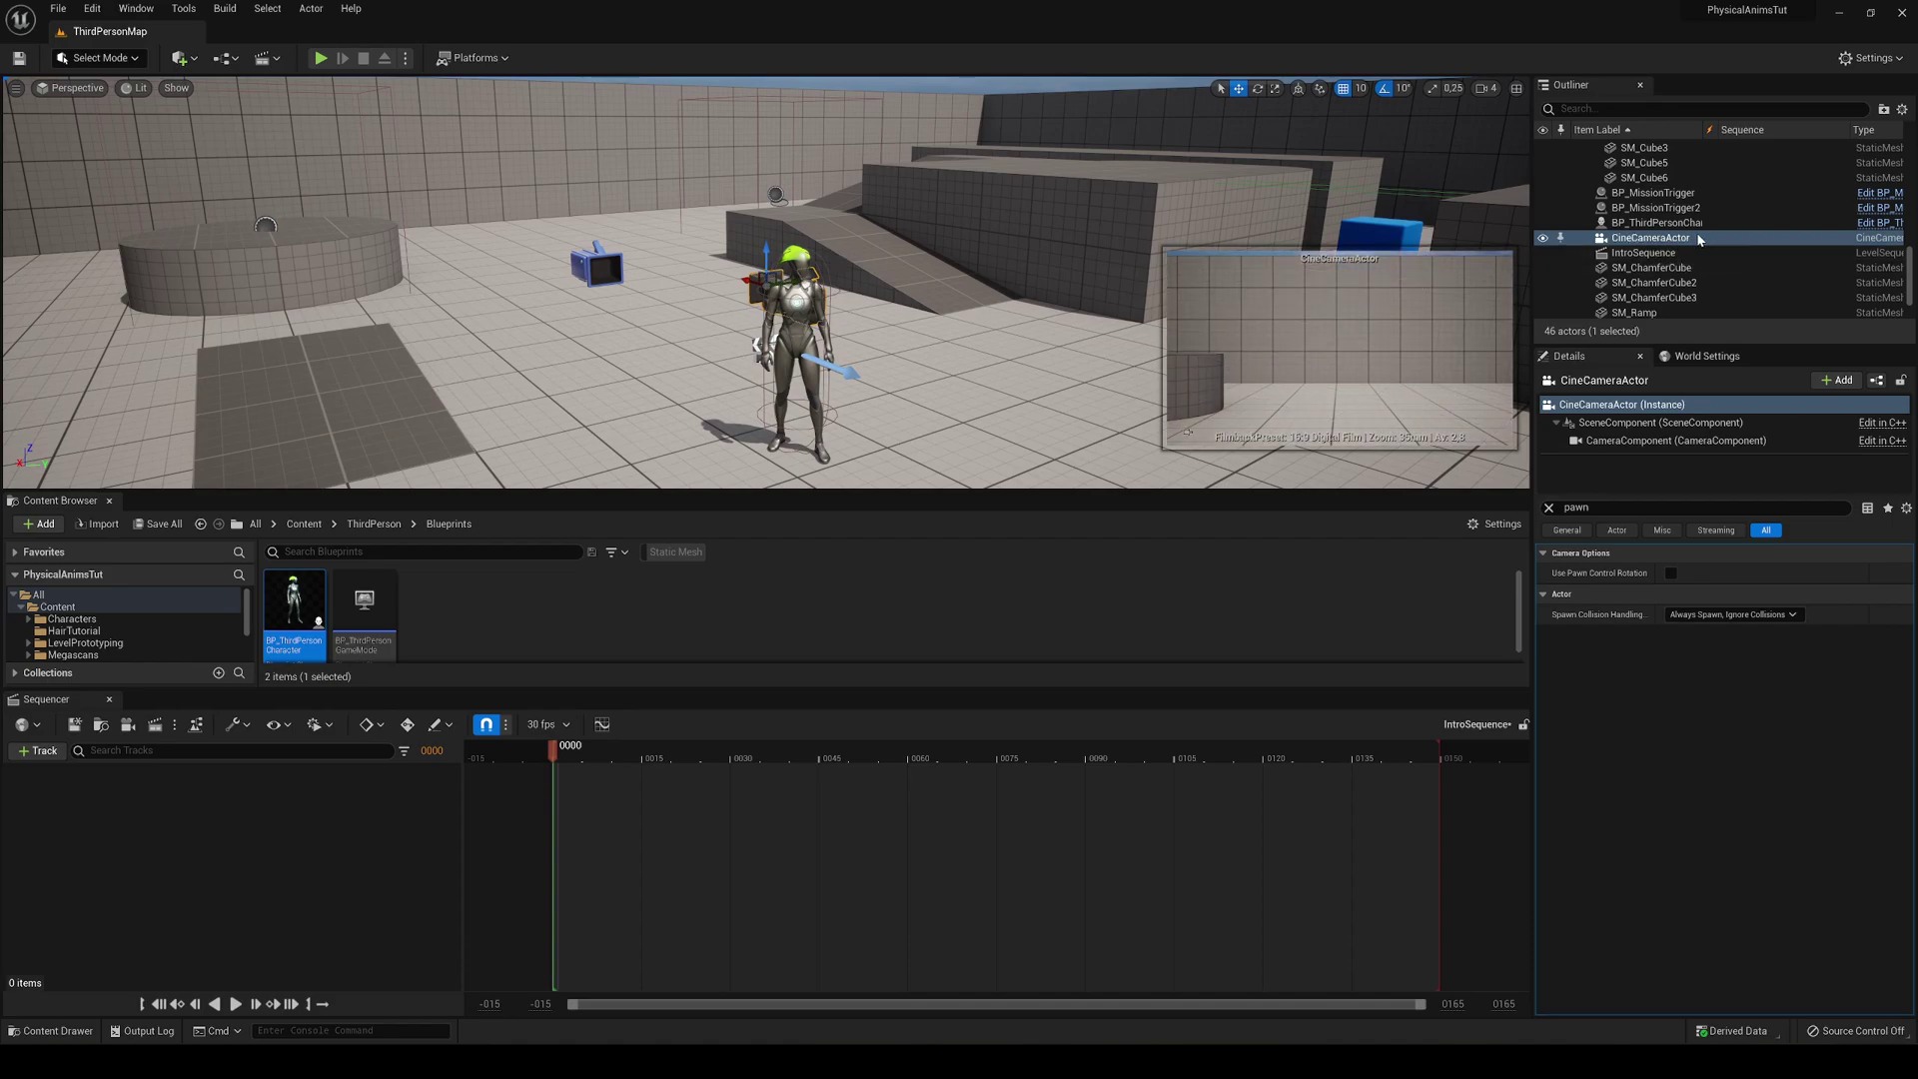
# Add the CineCameraActor to IntroSequence and frame the character from a low front angle at frame 0.
pyautogui.moveTo(1698, 240); pyautogui.dragTo(200, 871)
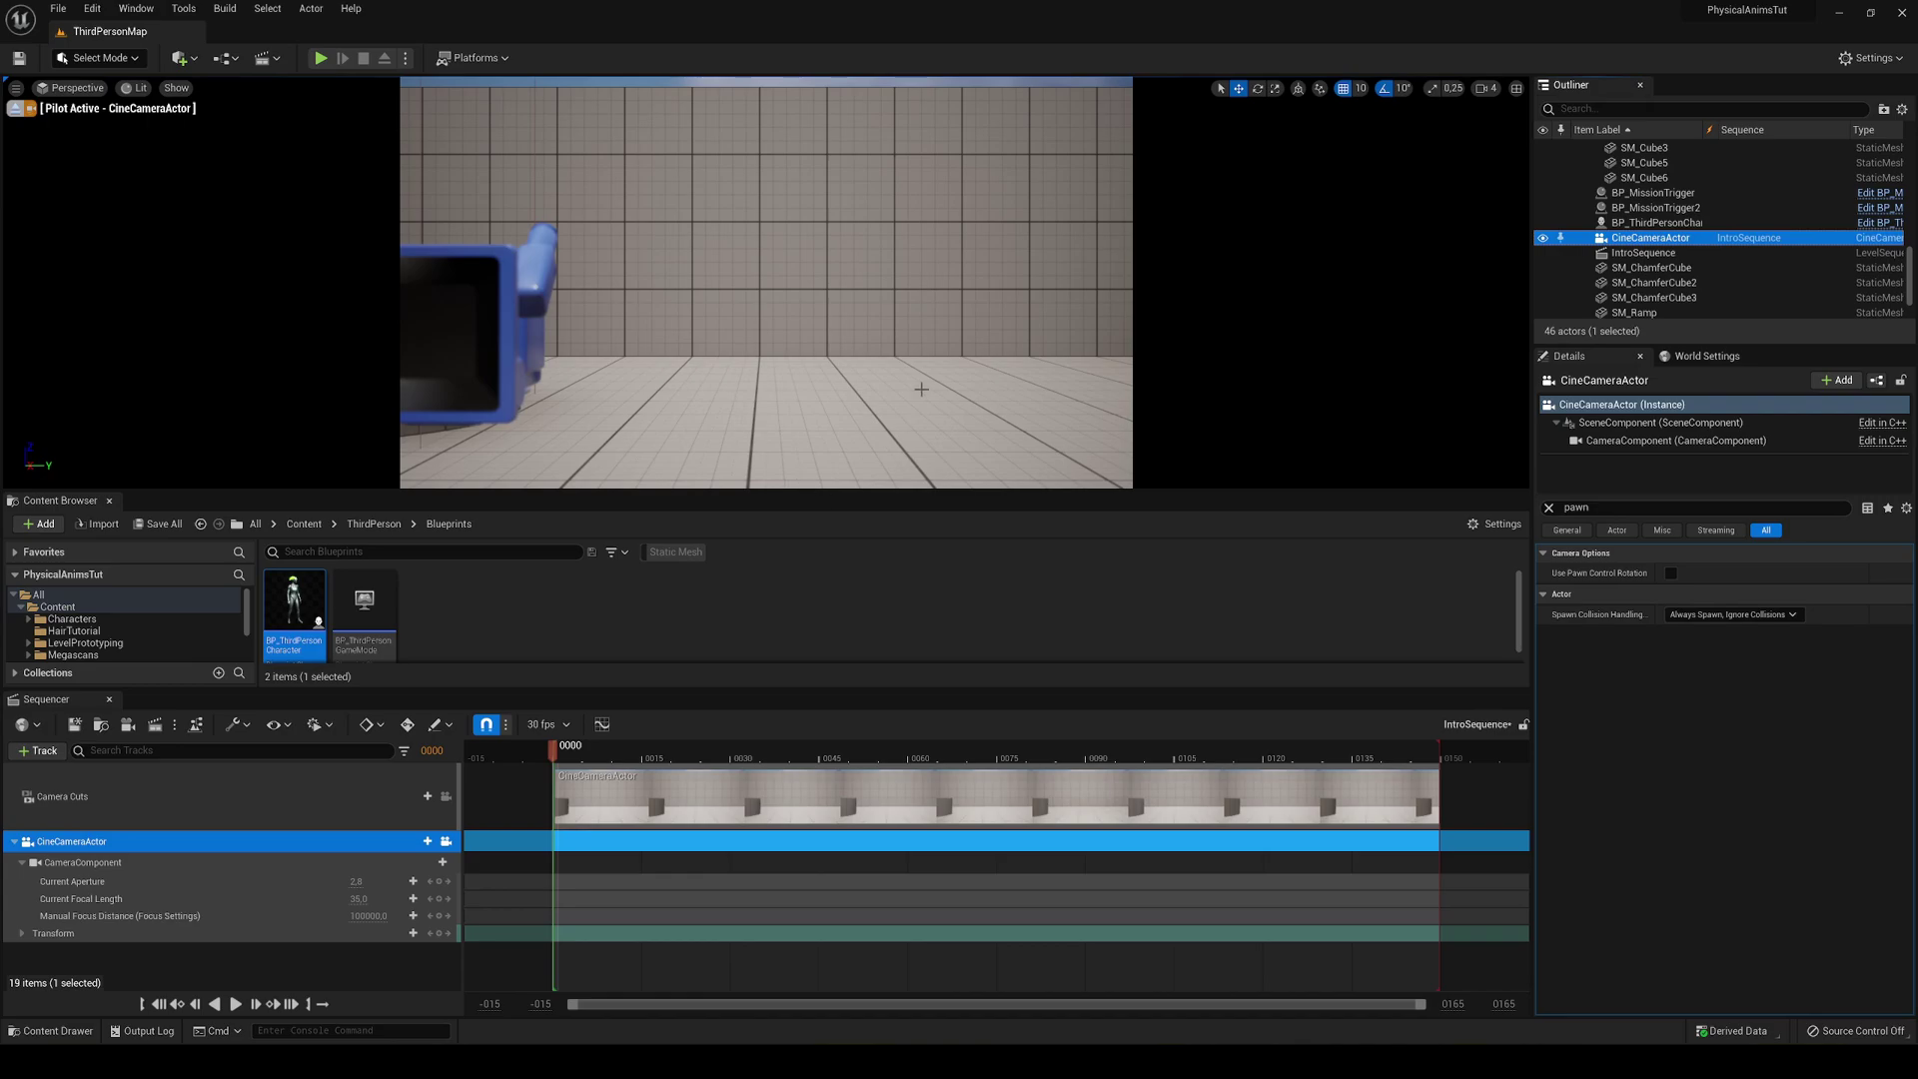
pyautogui.moveTo(920, 367); pyautogui.dragTo(800, 440, button='right')
pyautogui.moveTo(807, 297); pyautogui.dragTo(800, 293, button='right')
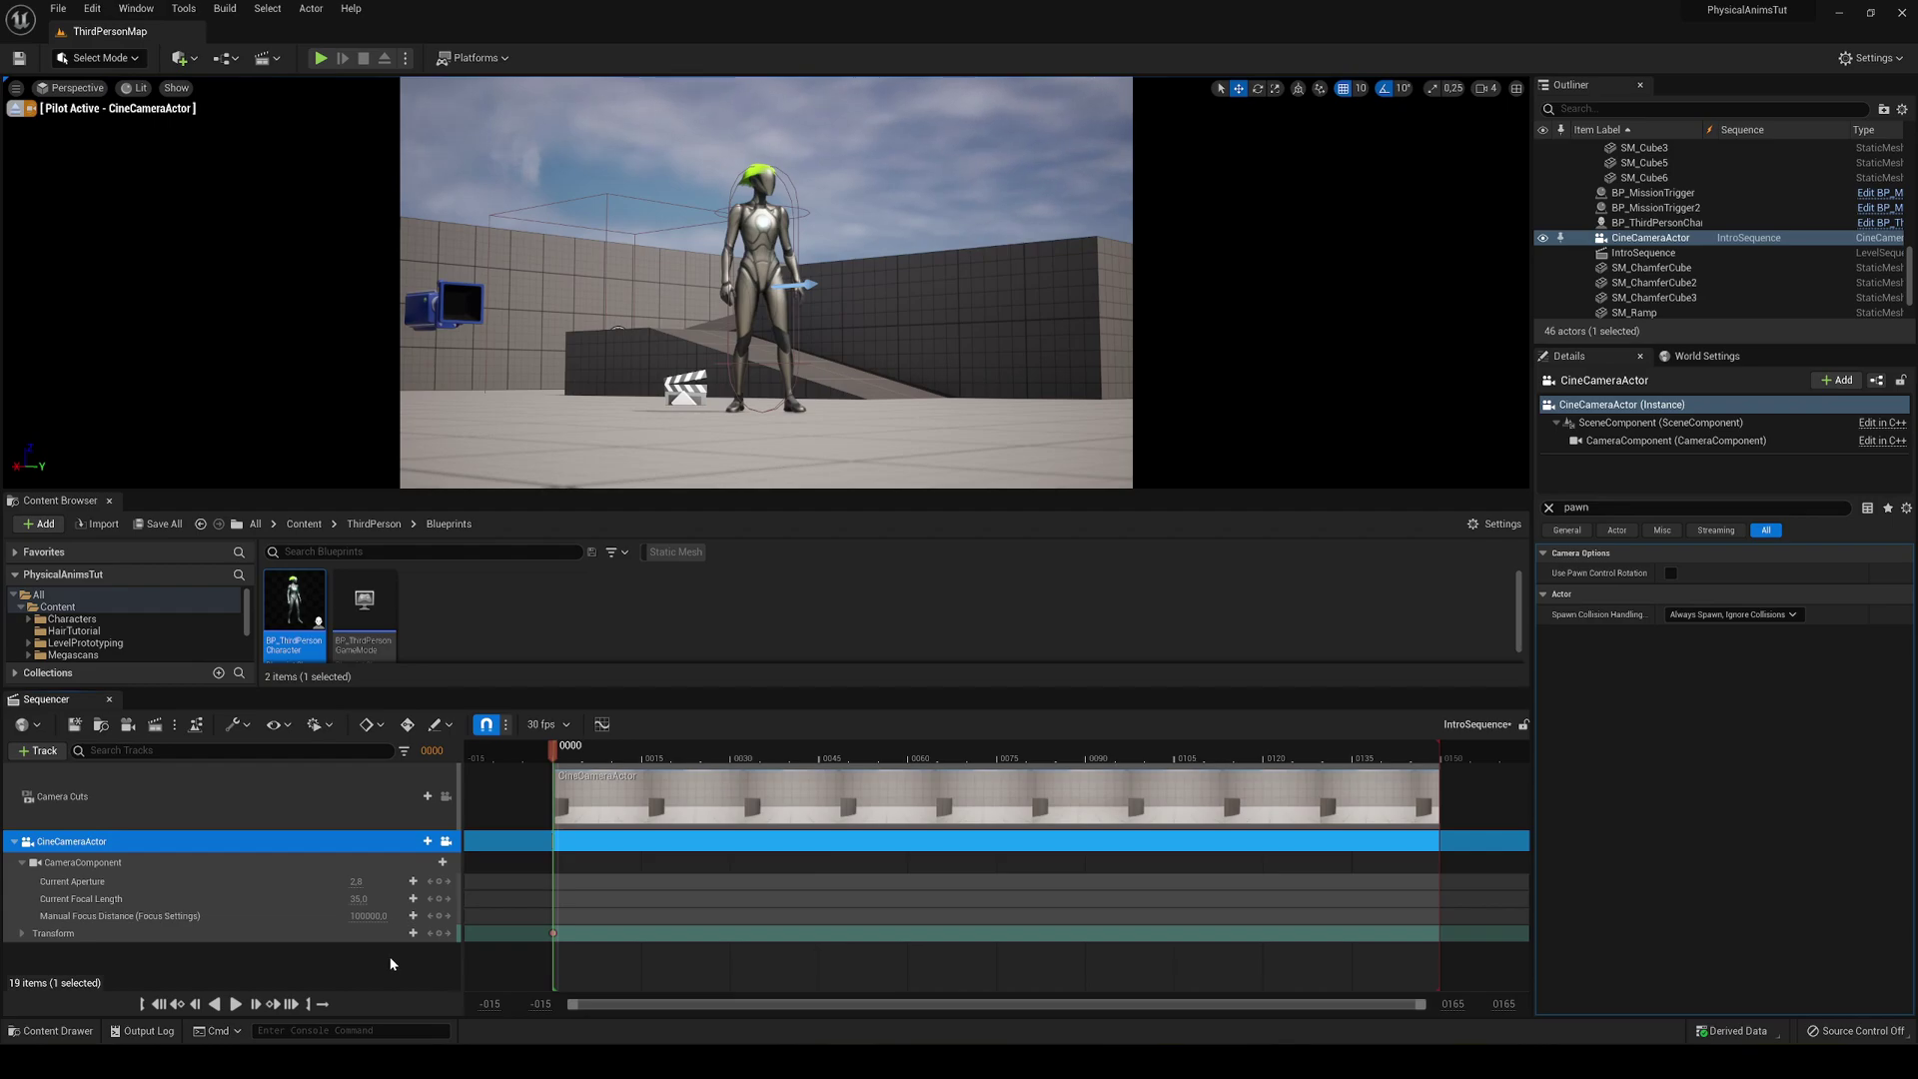
# At frame 150, reposition the camera to look down at the character and key its Transform.
pyautogui.click(1401, 757)
pyautogui.moveTo(1424, 752); pyautogui.dragTo(1440, 748)
pyautogui.moveTo(765, 281); pyautogui.dragTo(837, 368, button='right')
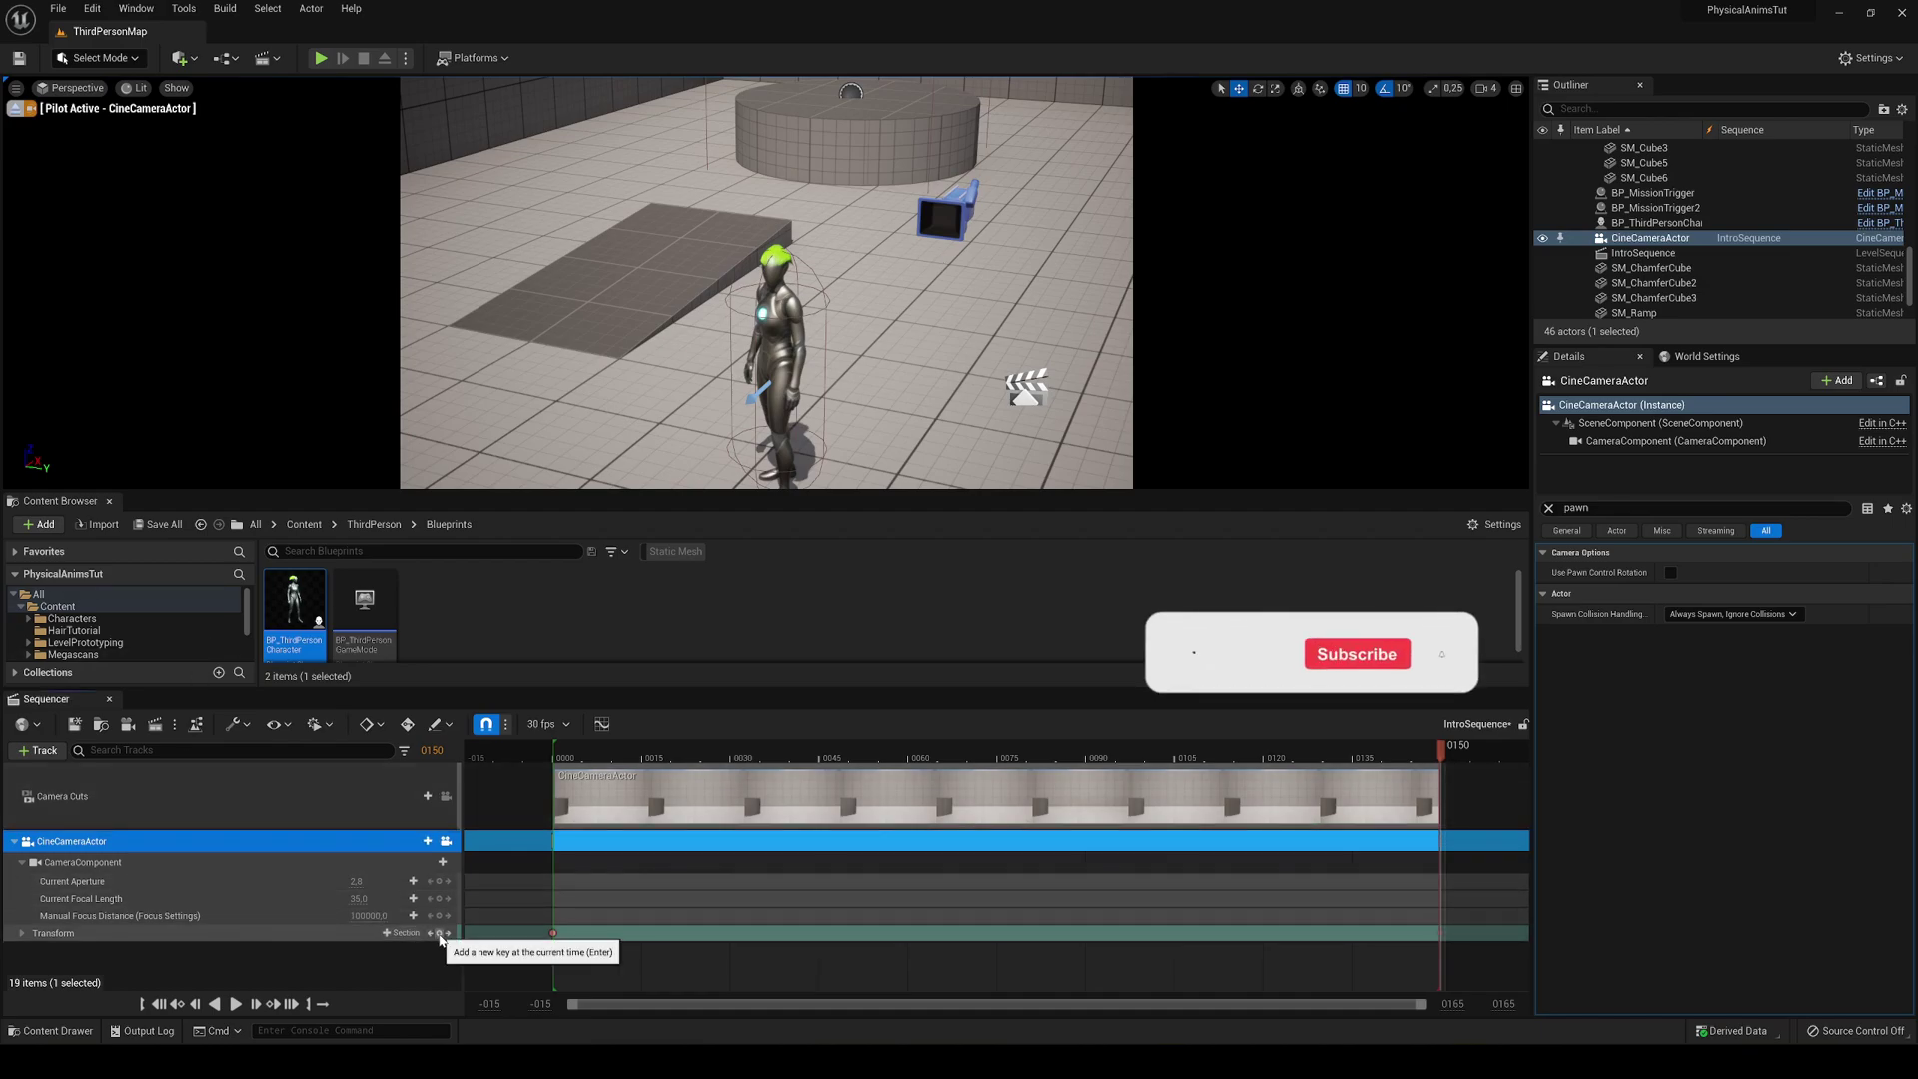
pyautogui.click(440, 933)
# Play back the camera move from frame 0 and save the sequence.
pyautogui.click(556, 756)
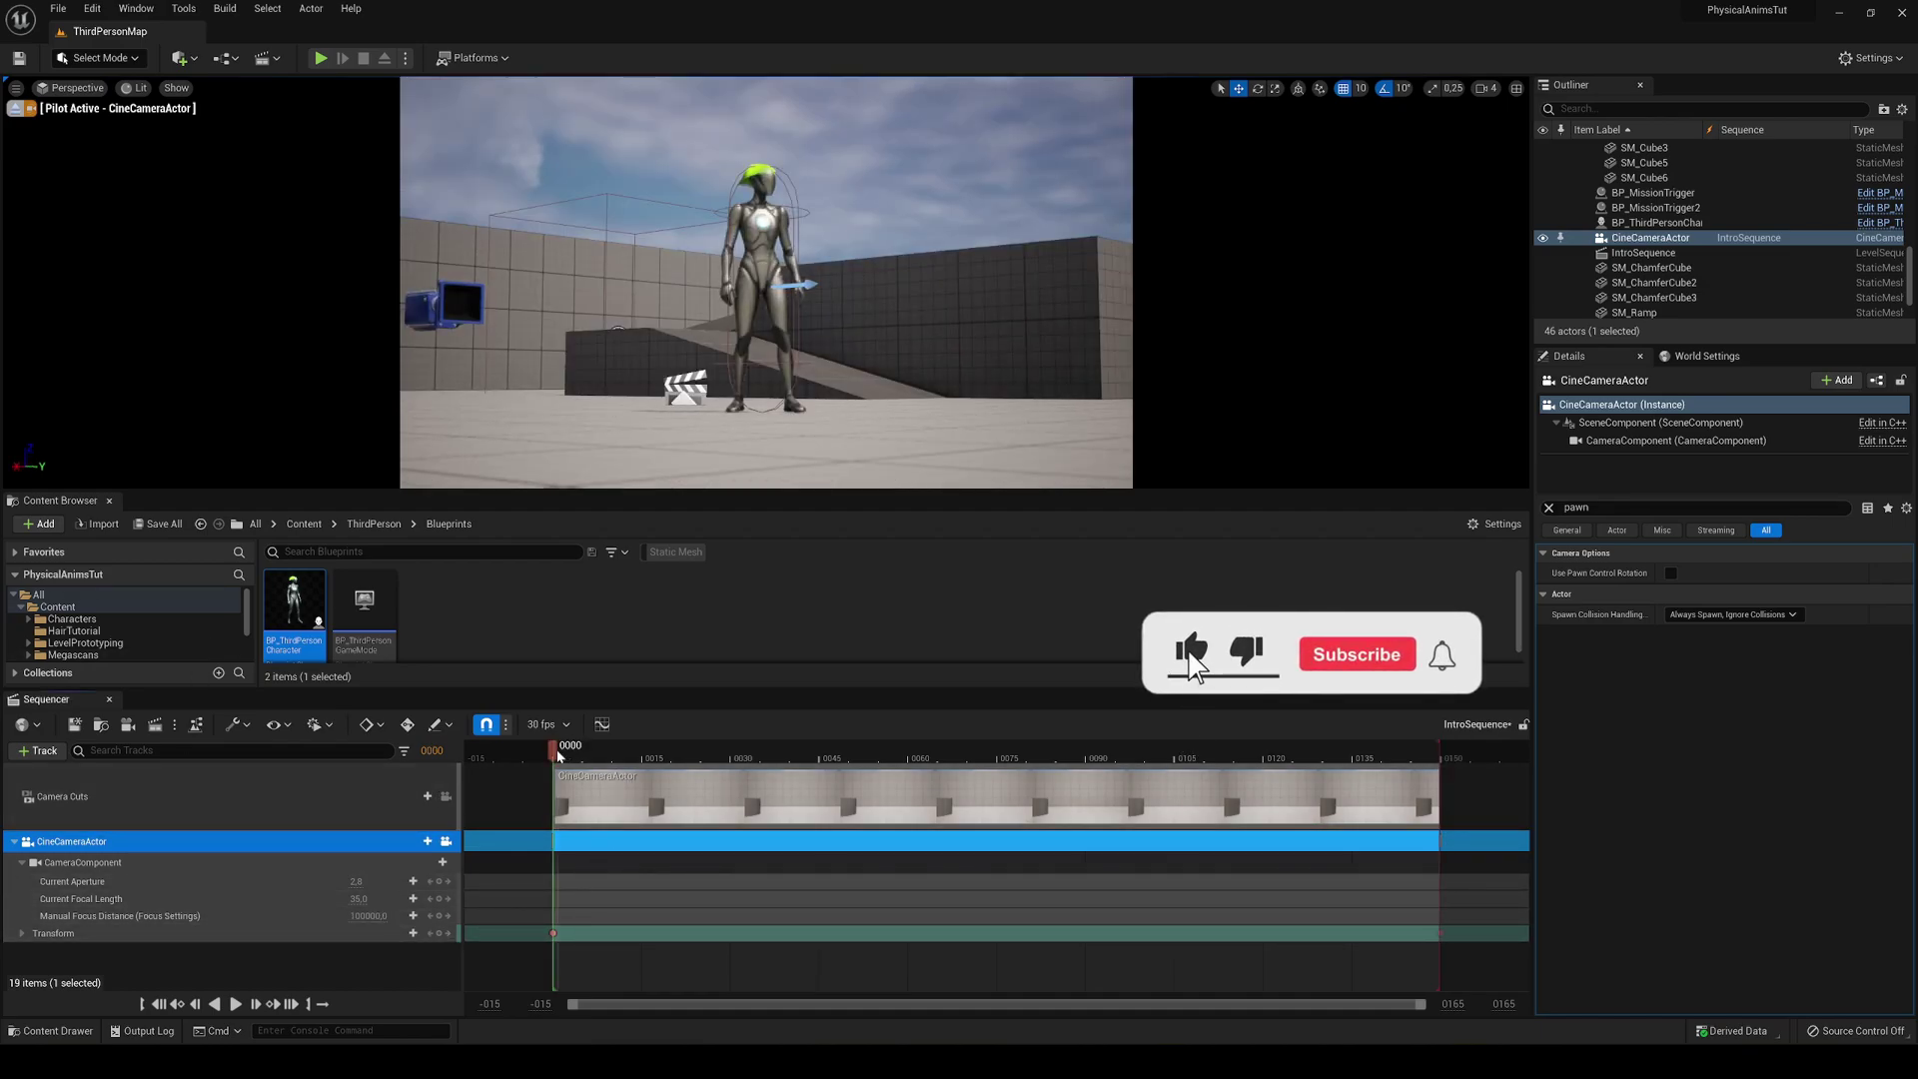
pyautogui.press('space')
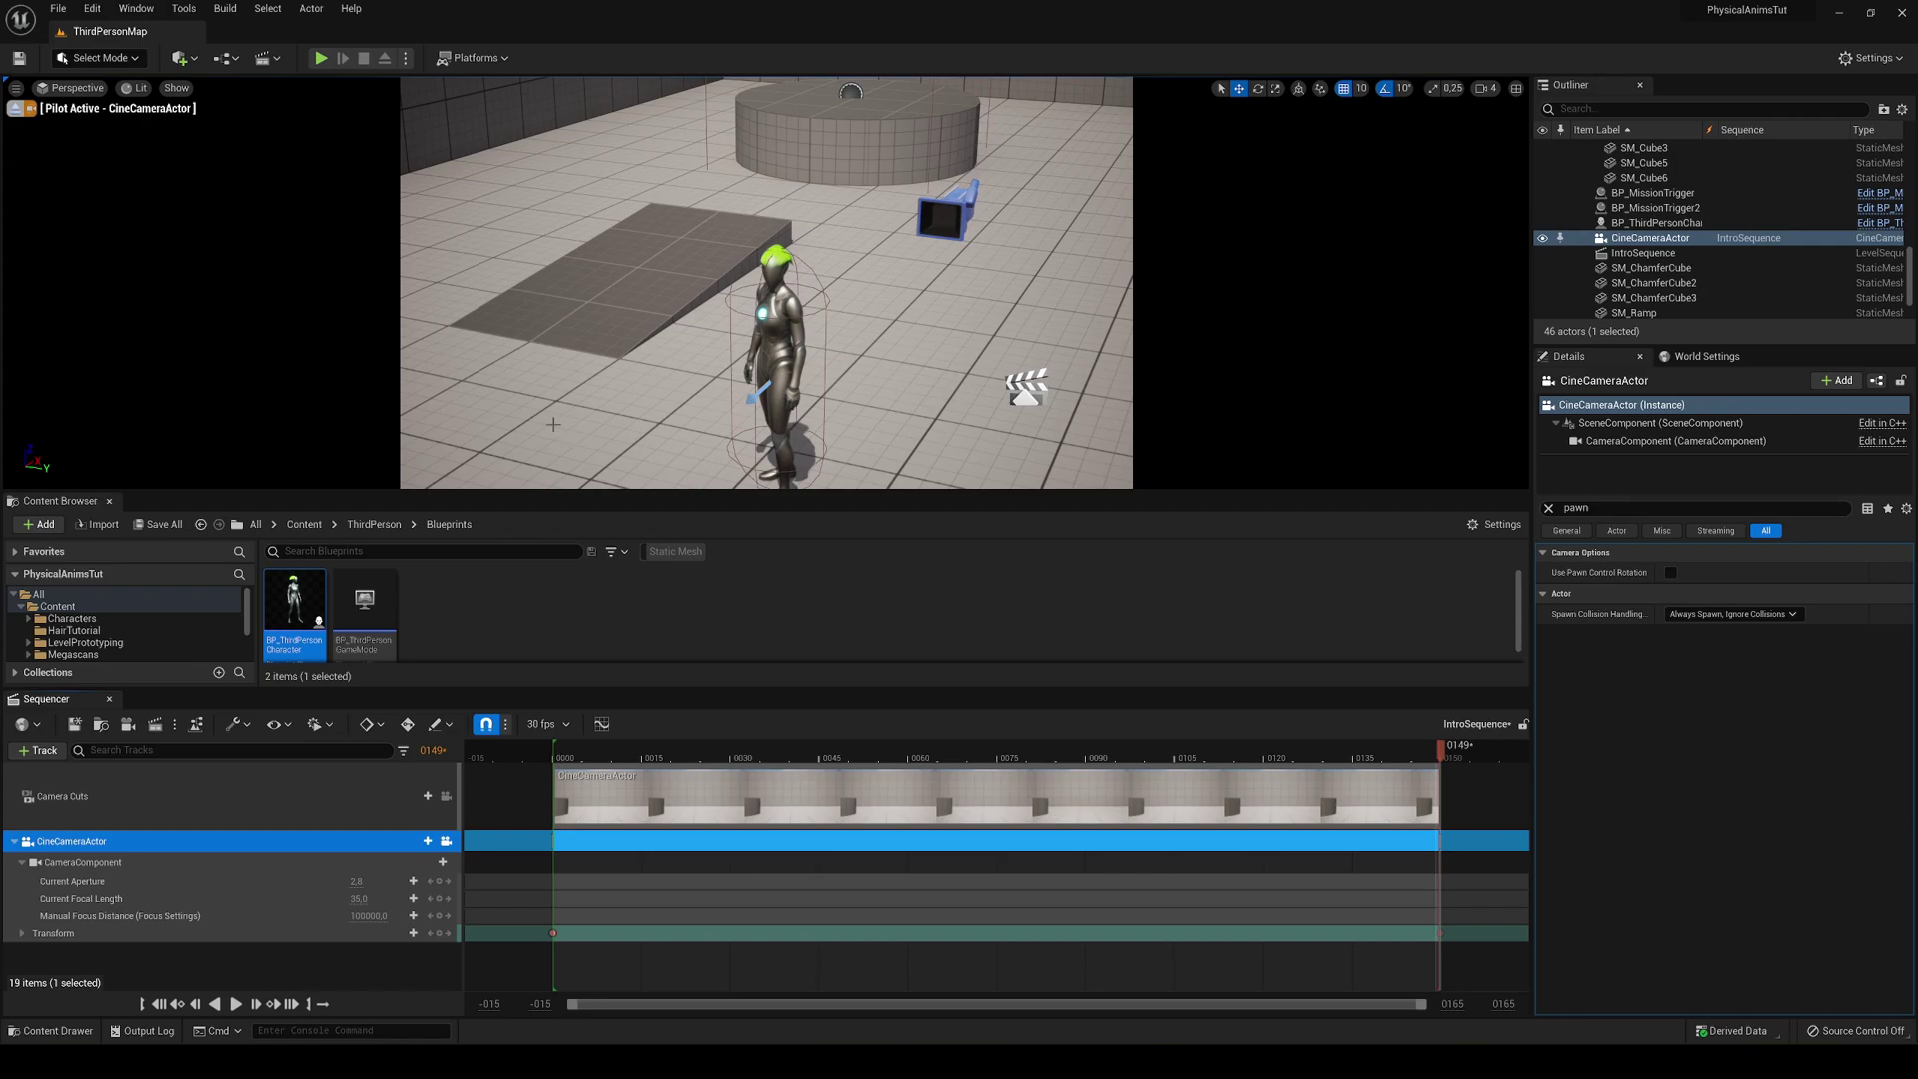
pyautogui.hotkey('ctrl', 's')
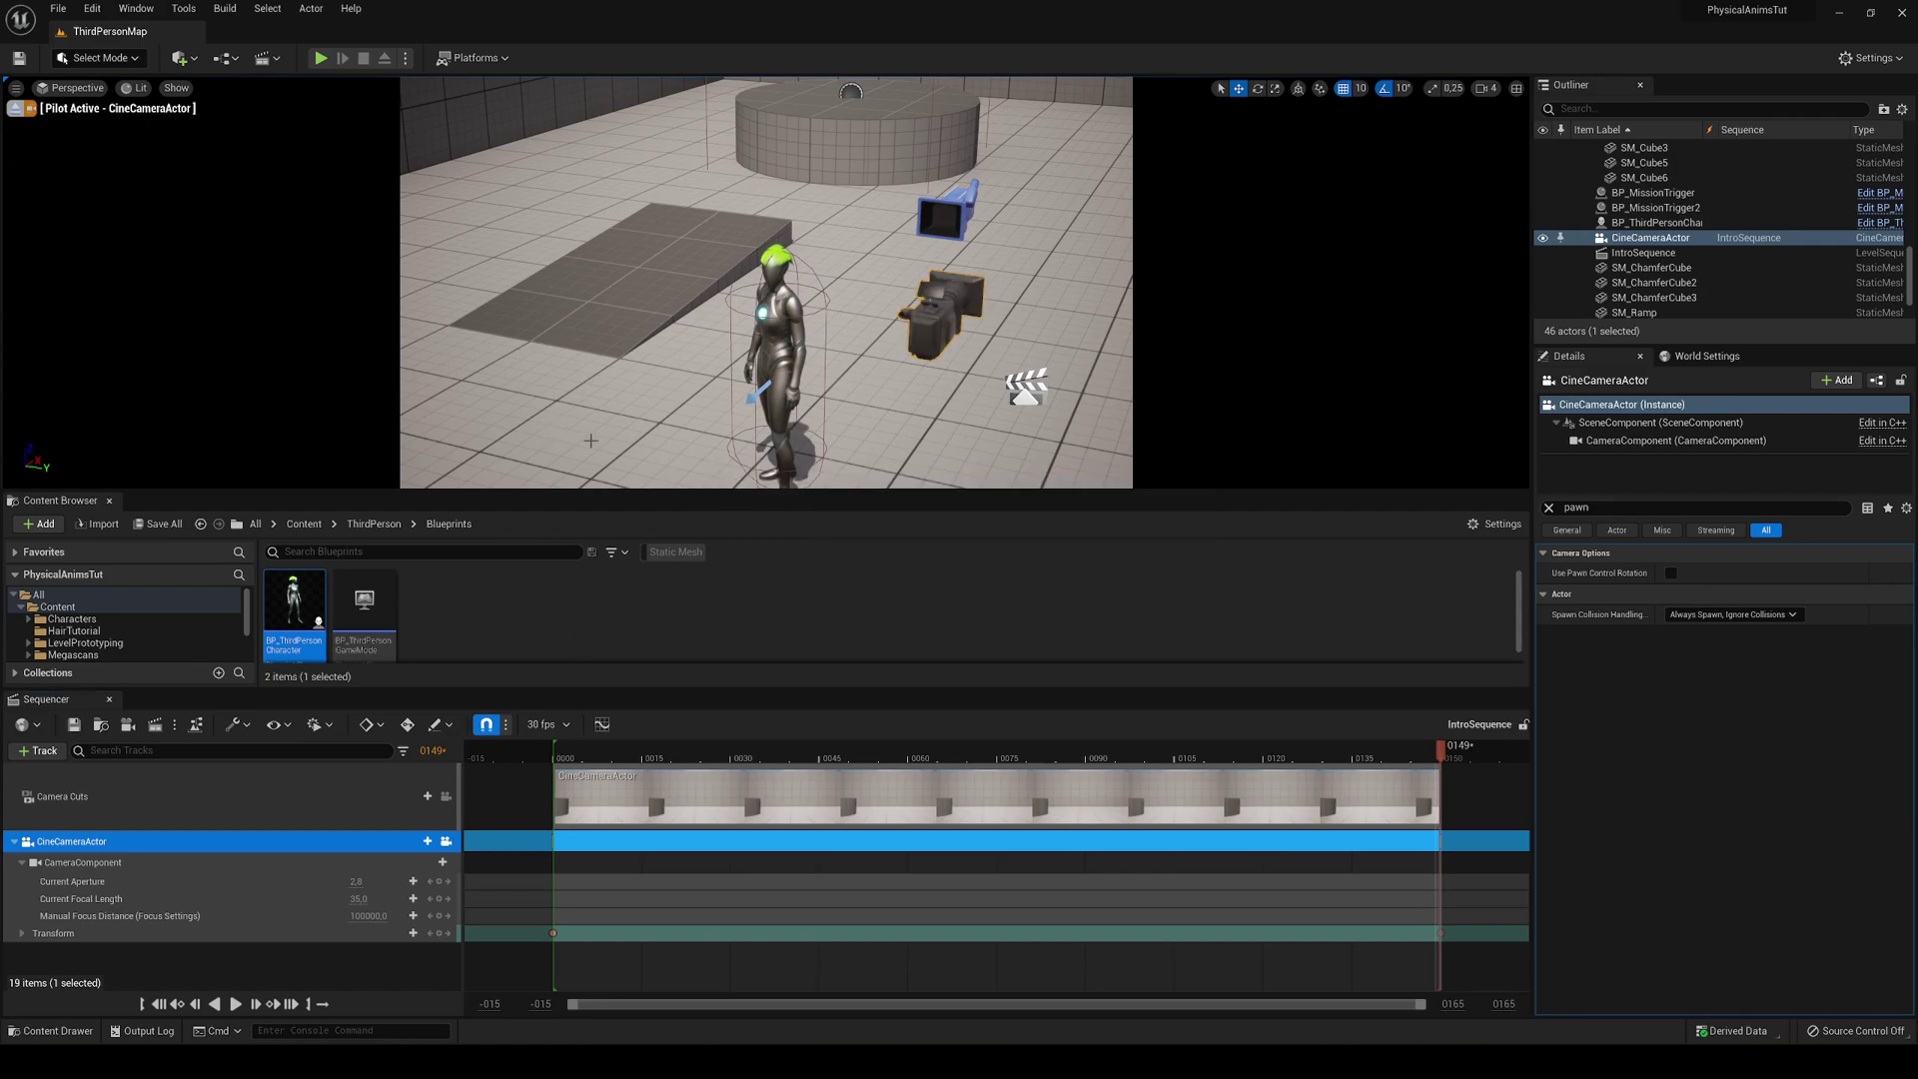
# Clear the details filter, close the Sequencer and stop piloting the CineCameraActor.
pyautogui.click(1549, 507)
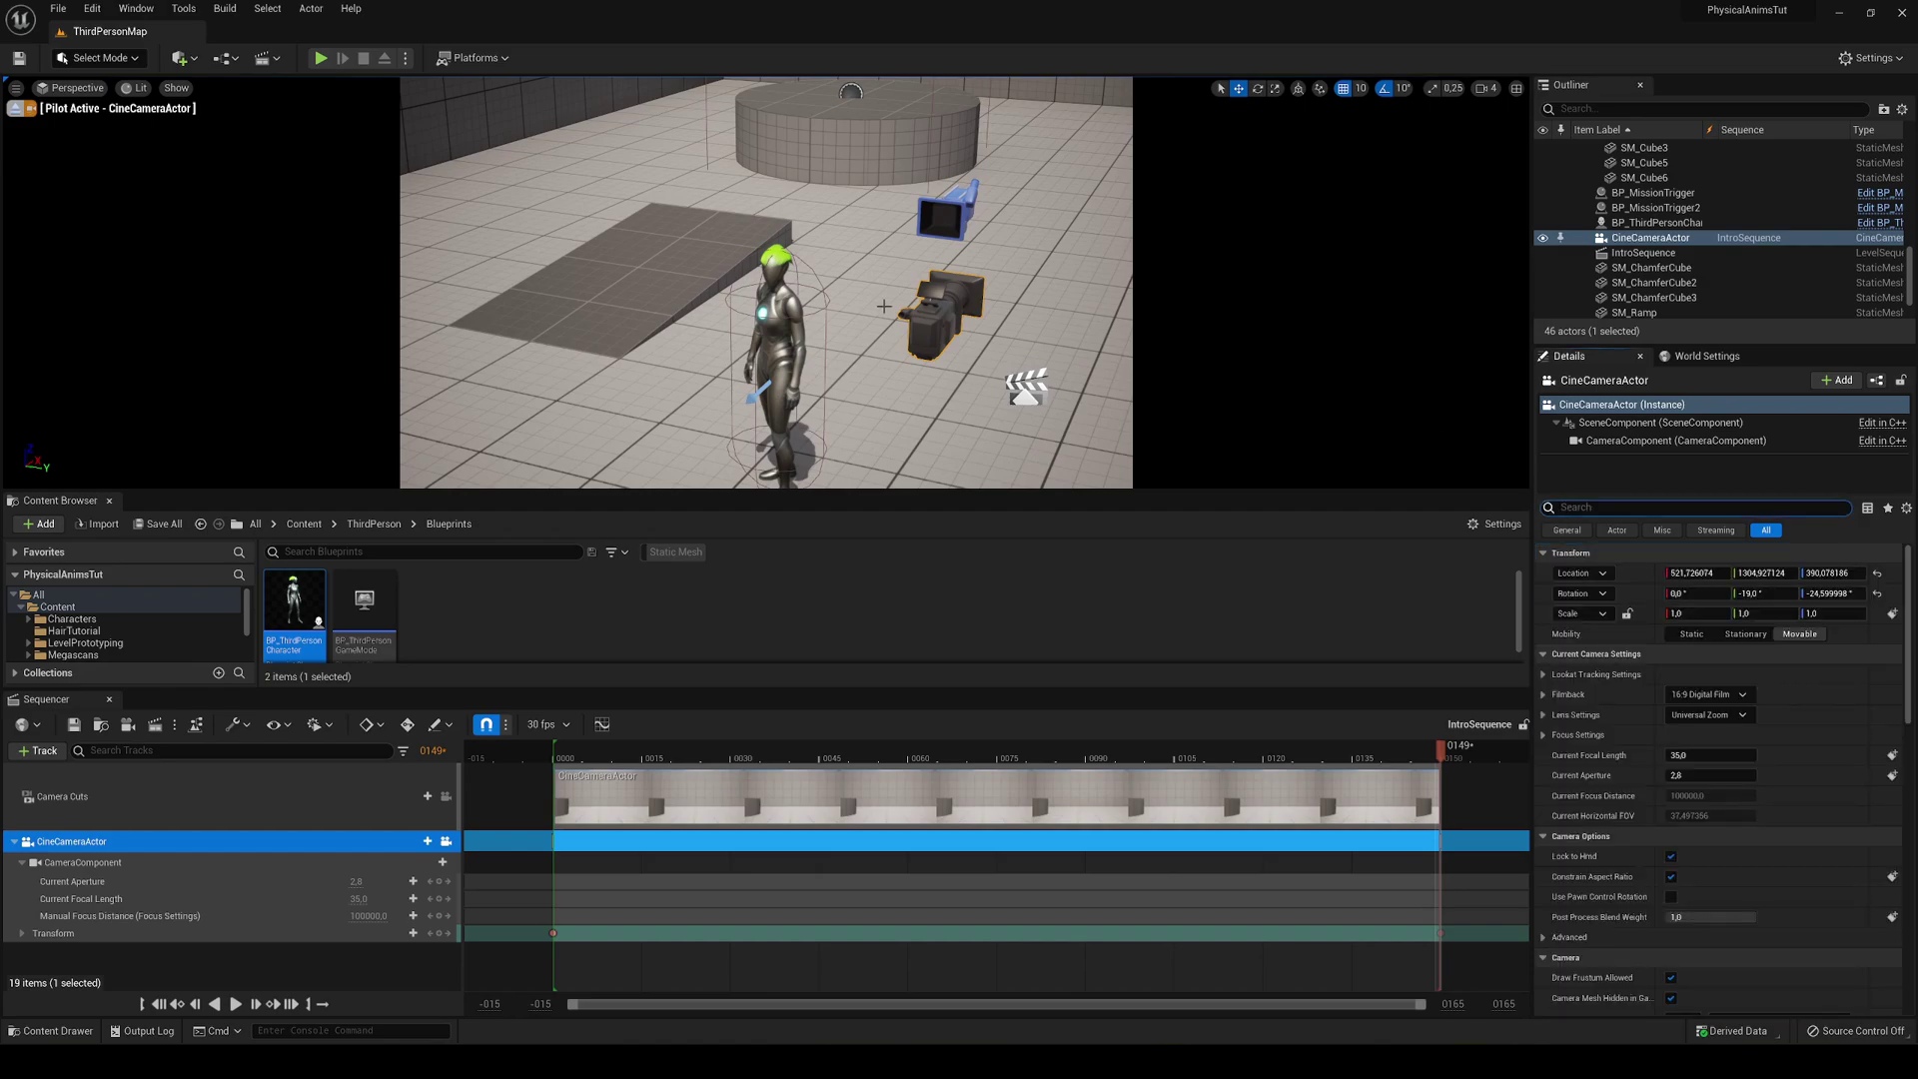
pyautogui.moveTo(884, 305); pyautogui.dragTo(730, 442, button='right')
pyautogui.press('a')
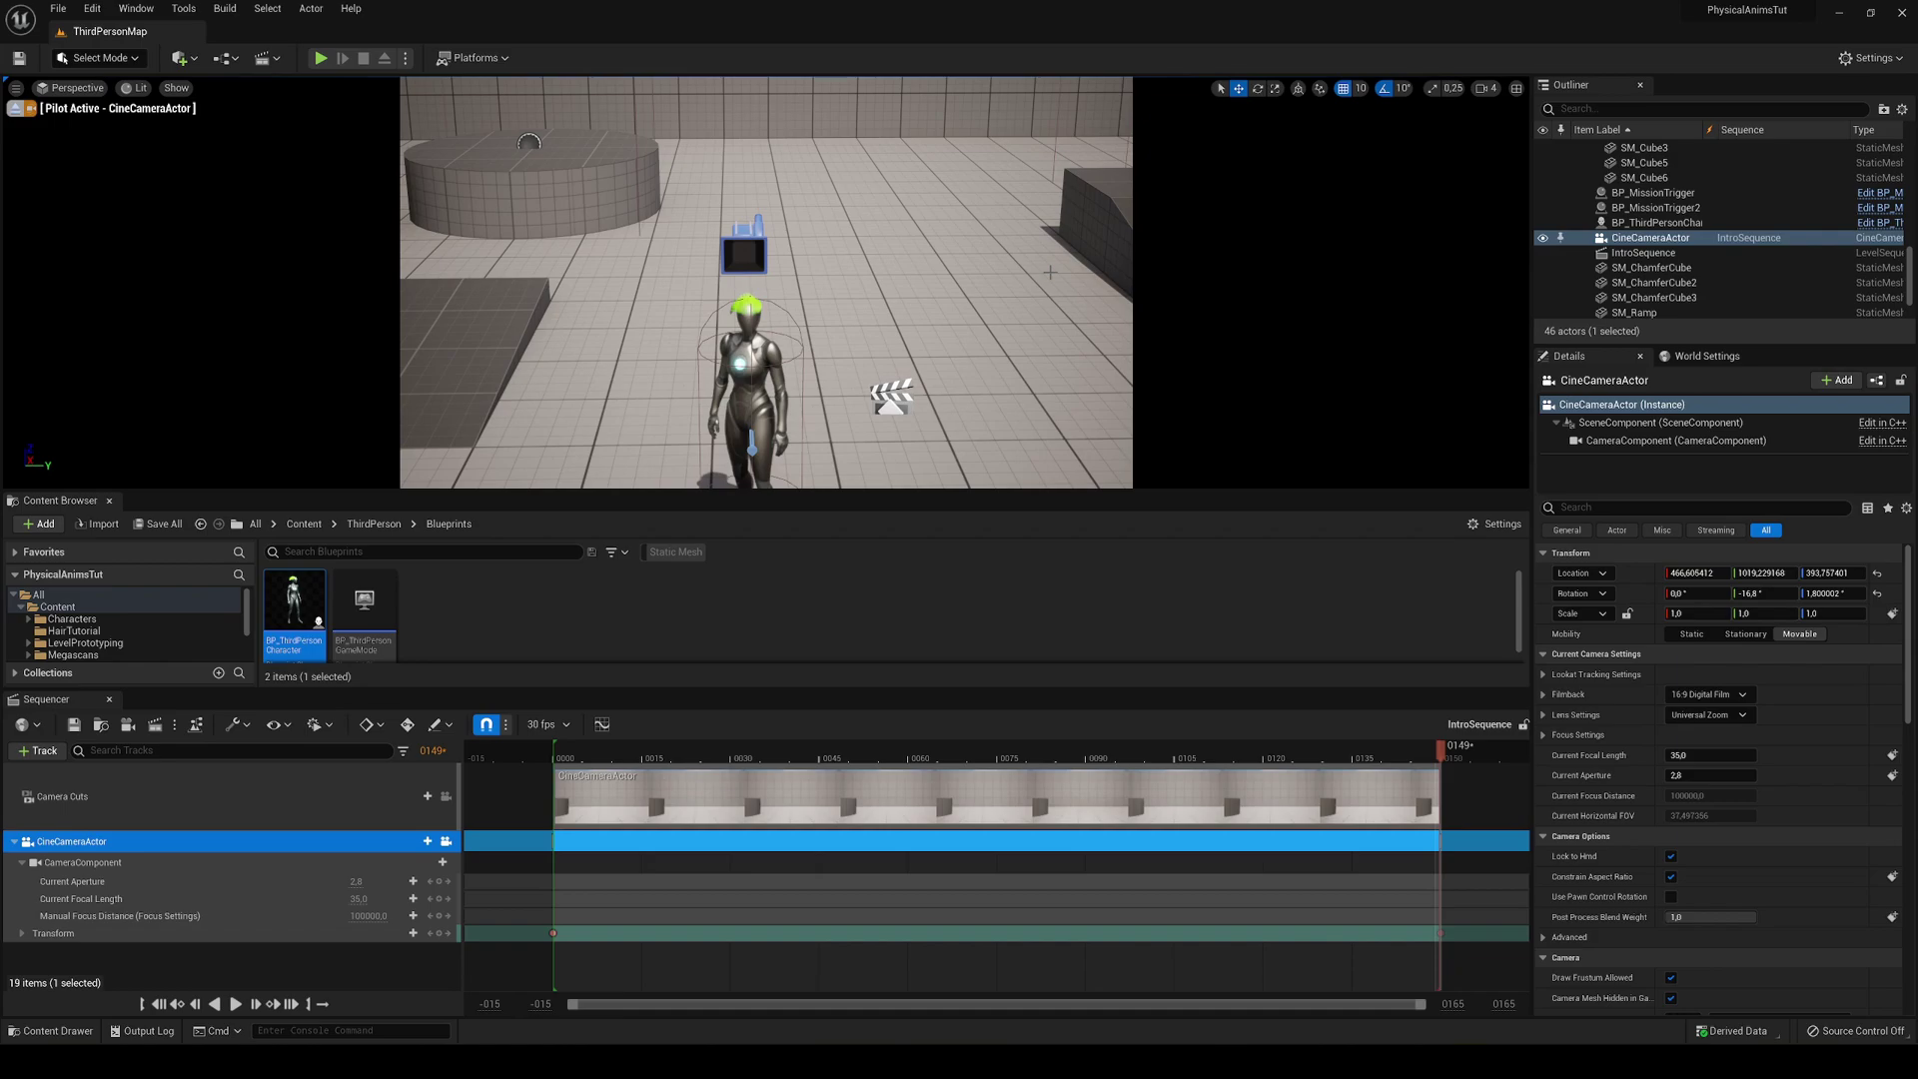
pyautogui.middleClick(74, 703)
pyautogui.rightClick(1650, 239)
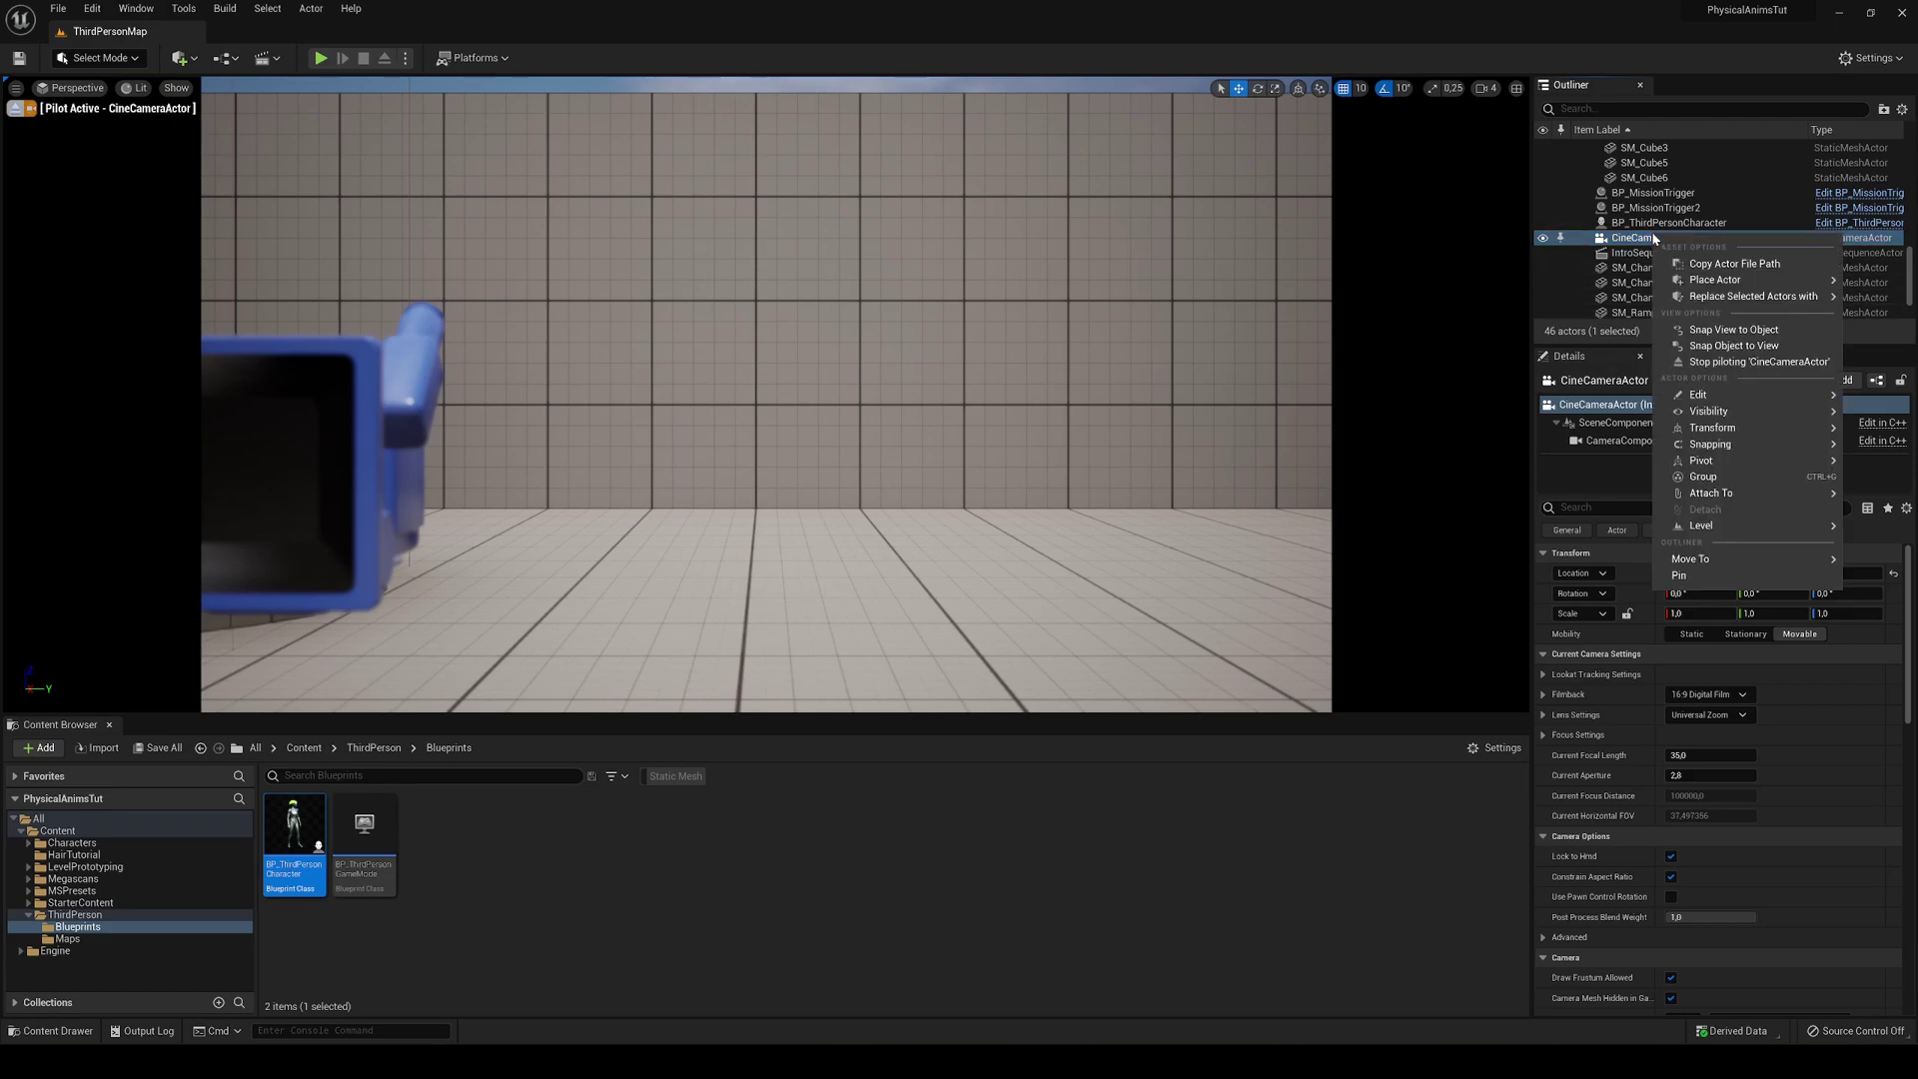
pyautogui.click(1716, 361)
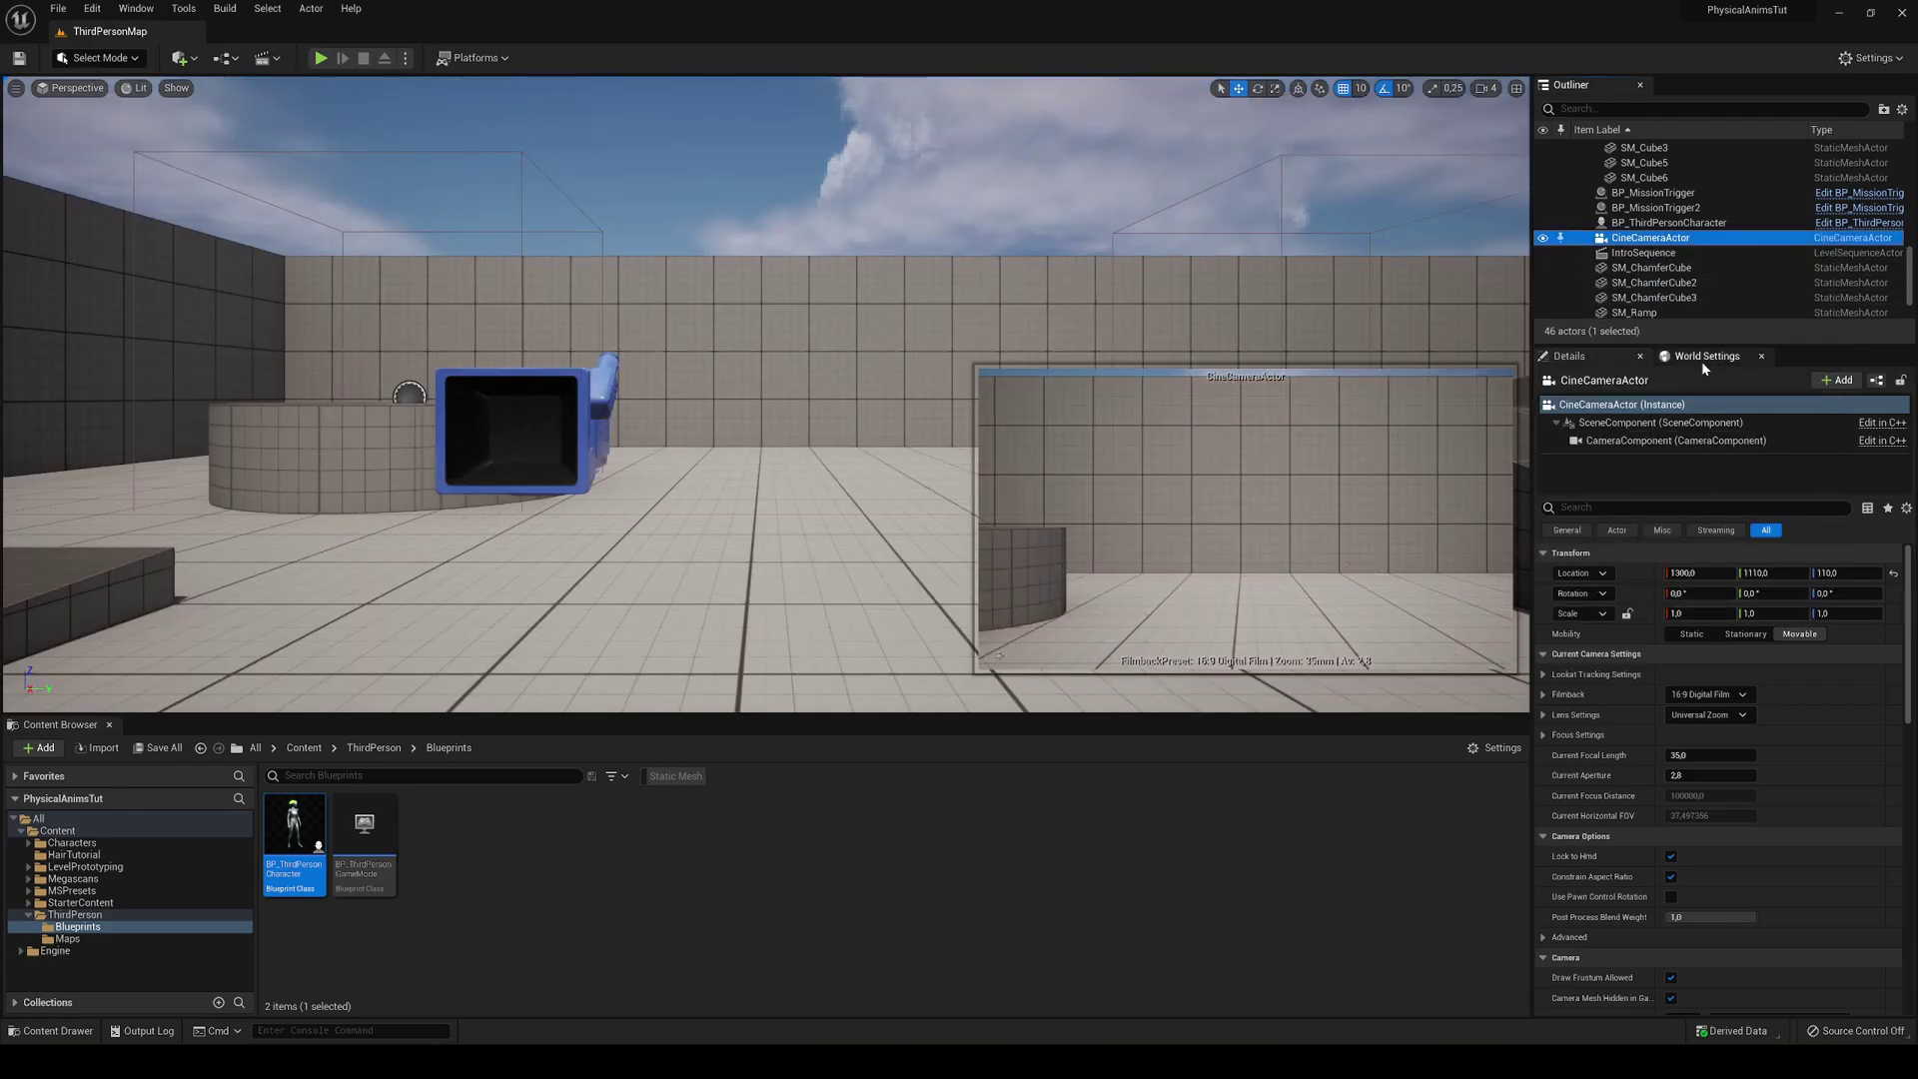
# Play-test the level to check whether the intro sequence runs at start.
pyautogui.moveTo(1450, 403); pyautogui.dragTo(1558, 404, button='right')
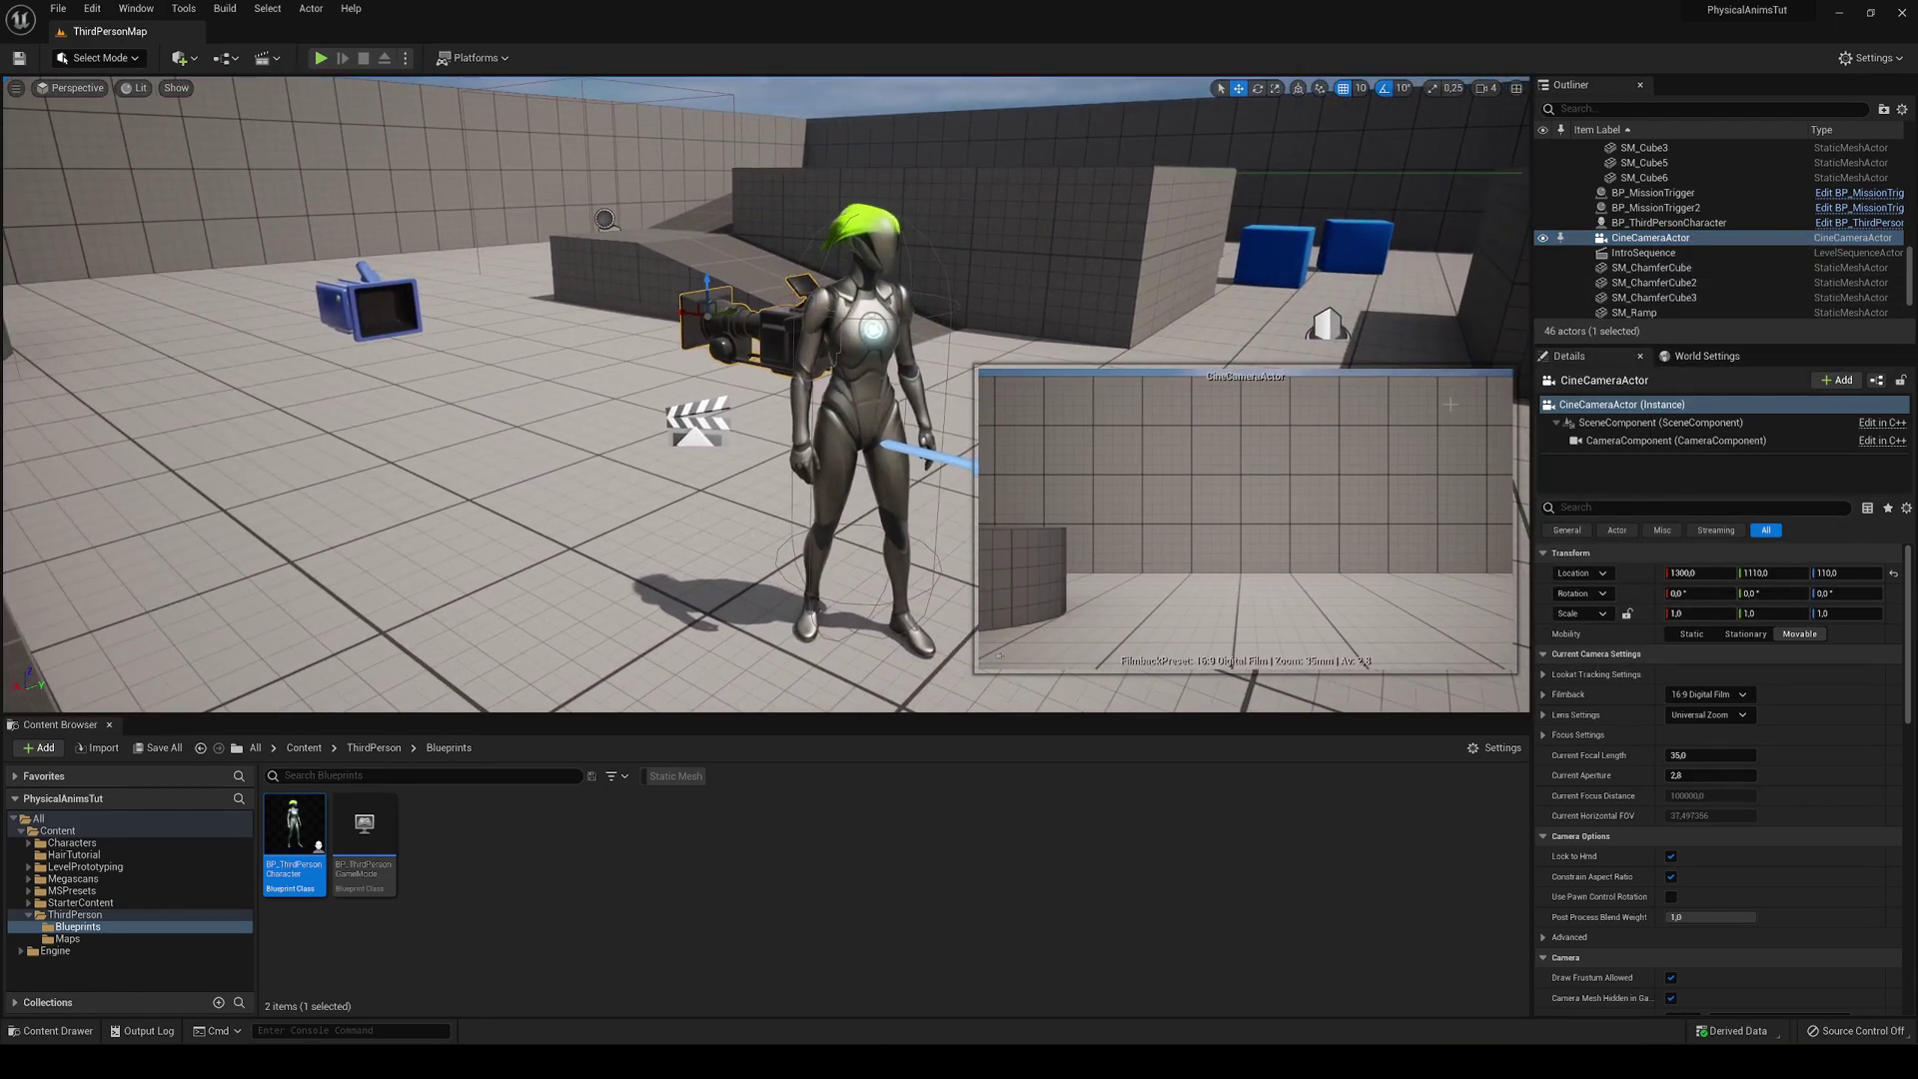
pyautogui.click(319, 59)
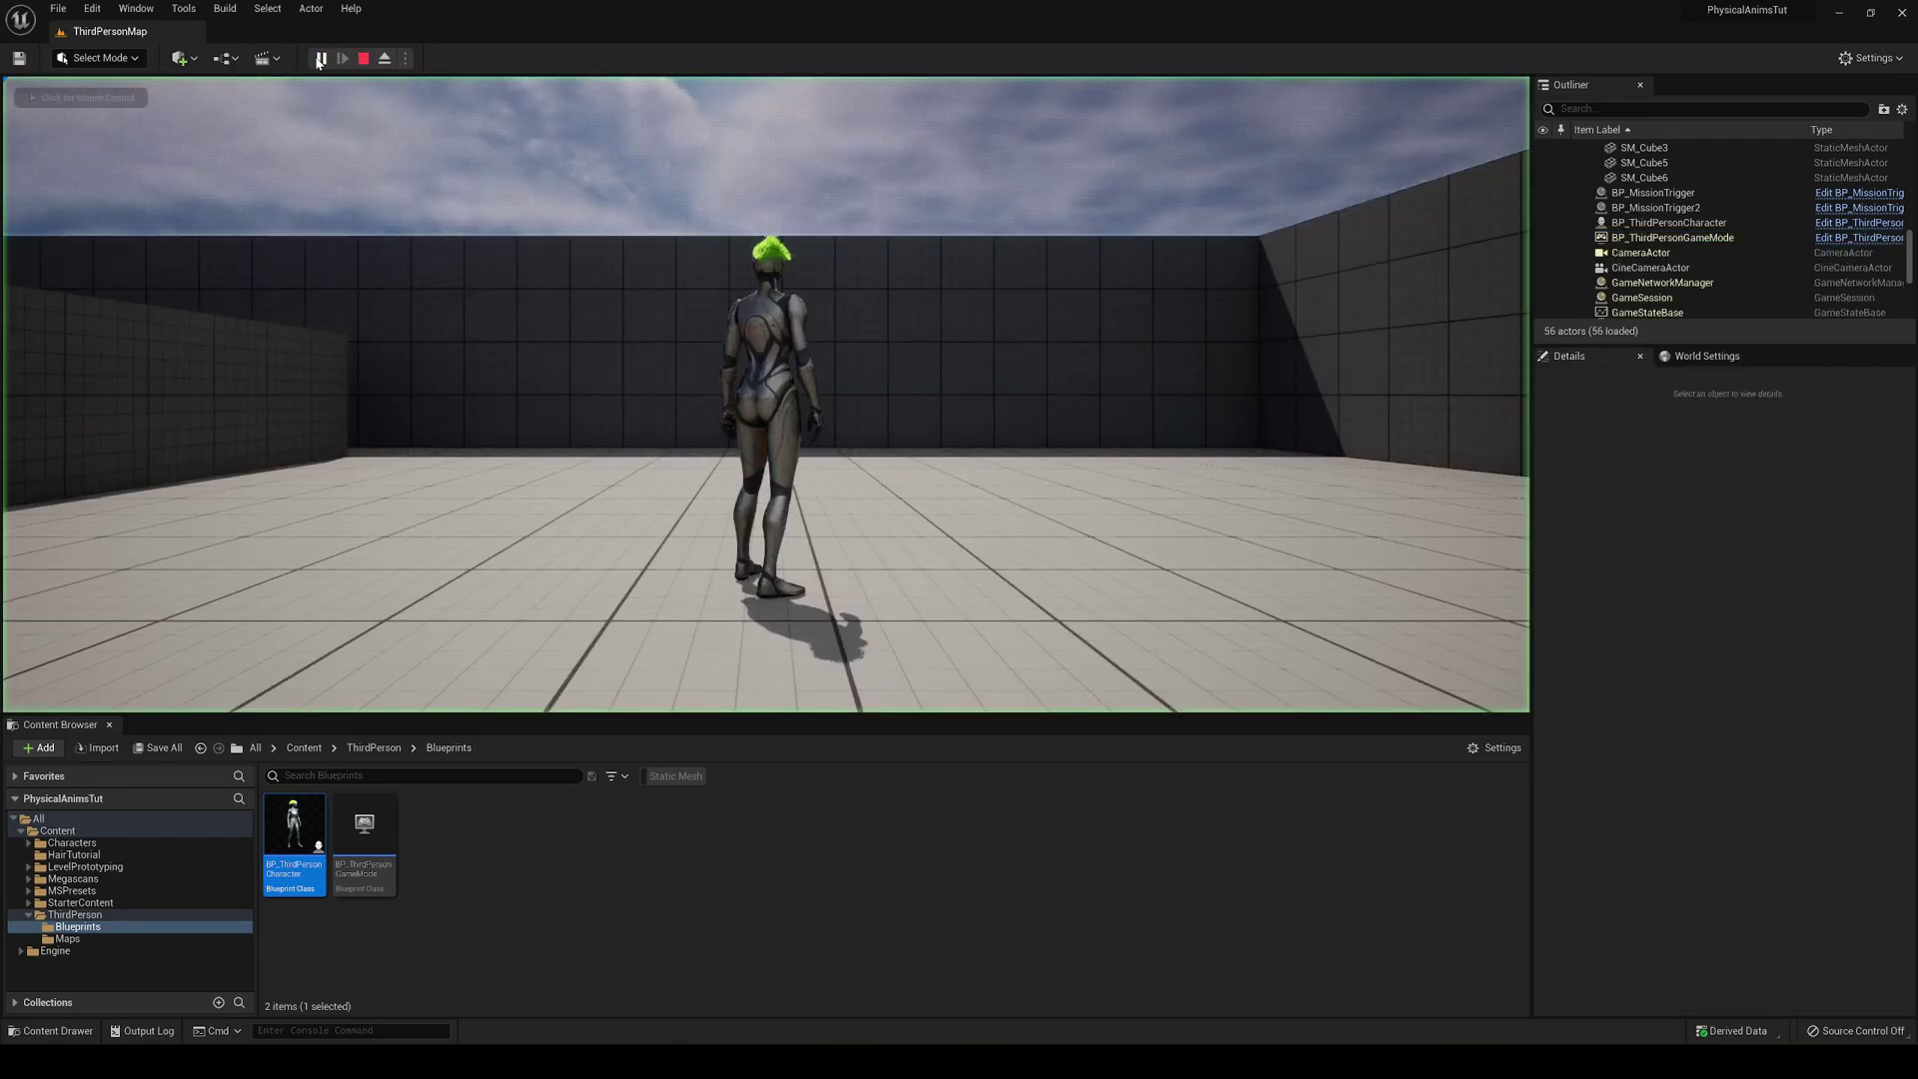
pyautogui.press('F8')
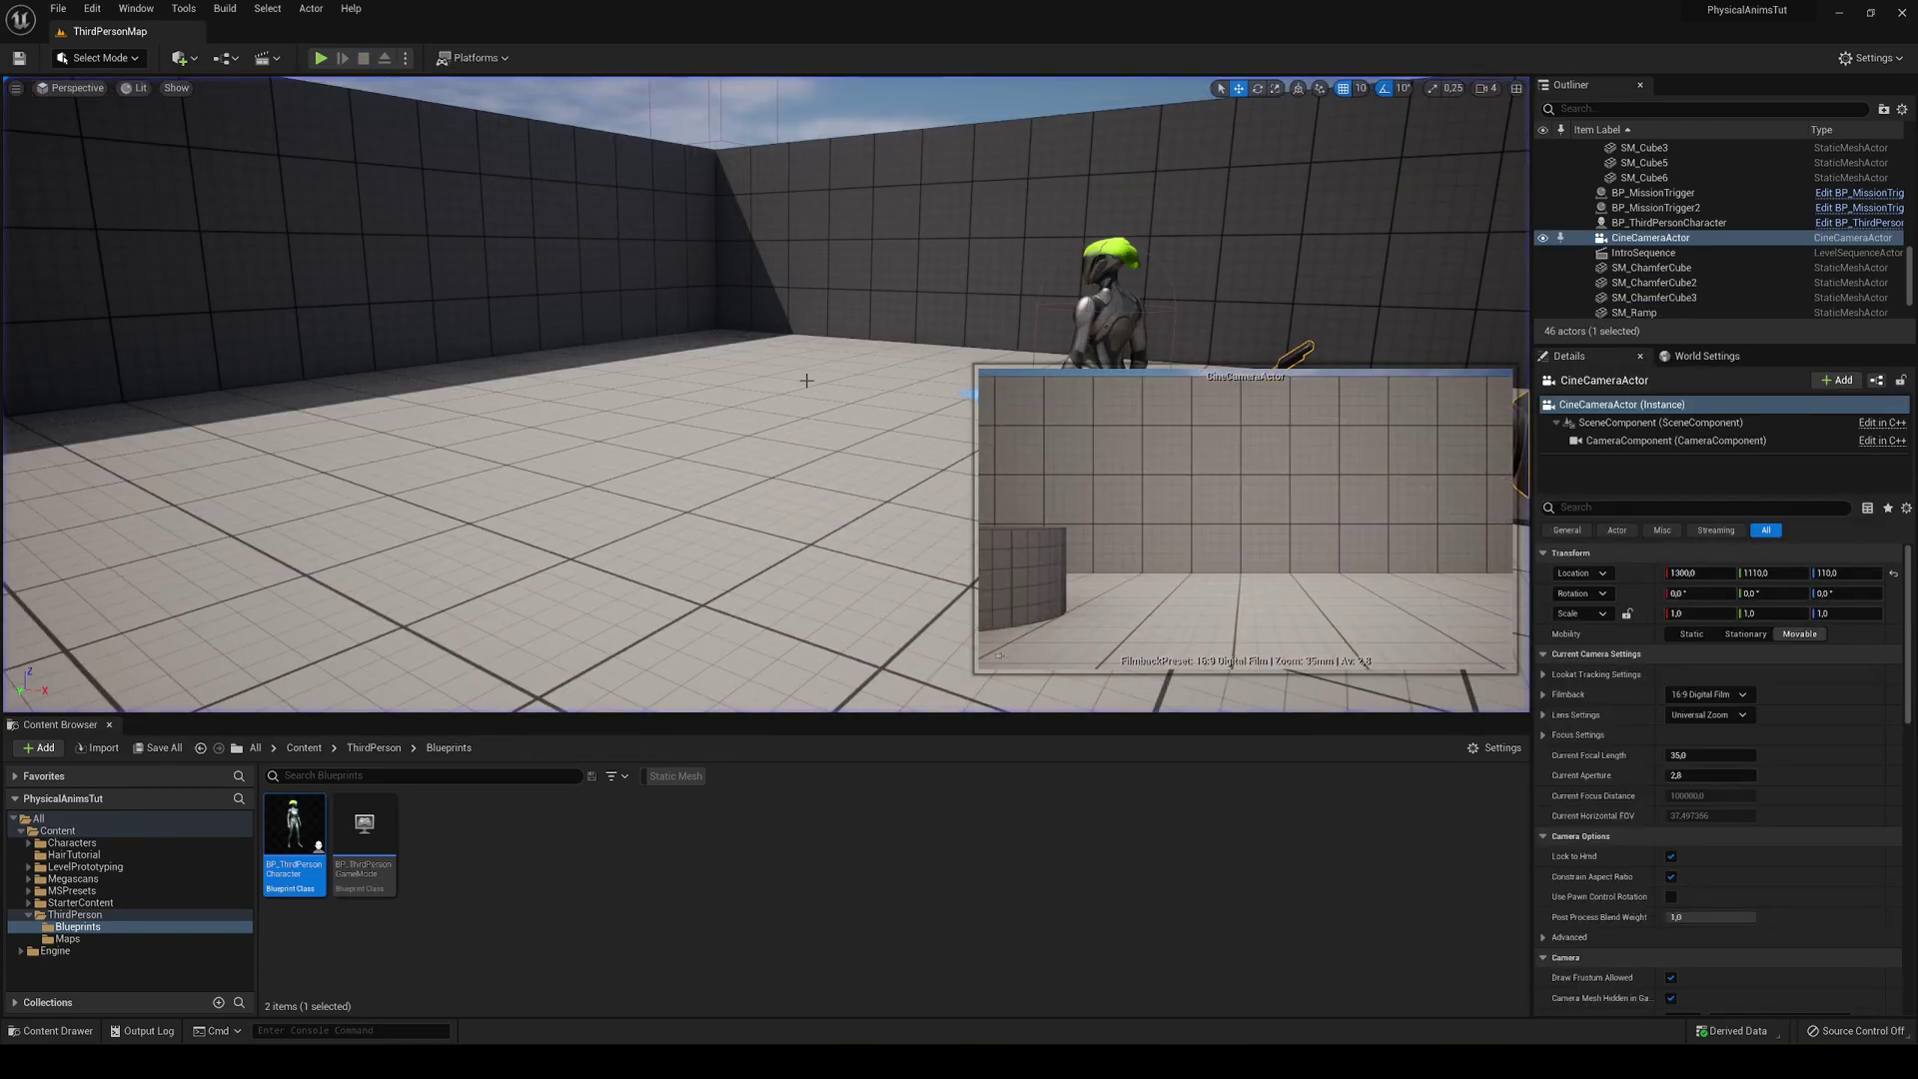
pyautogui.press('Escape')
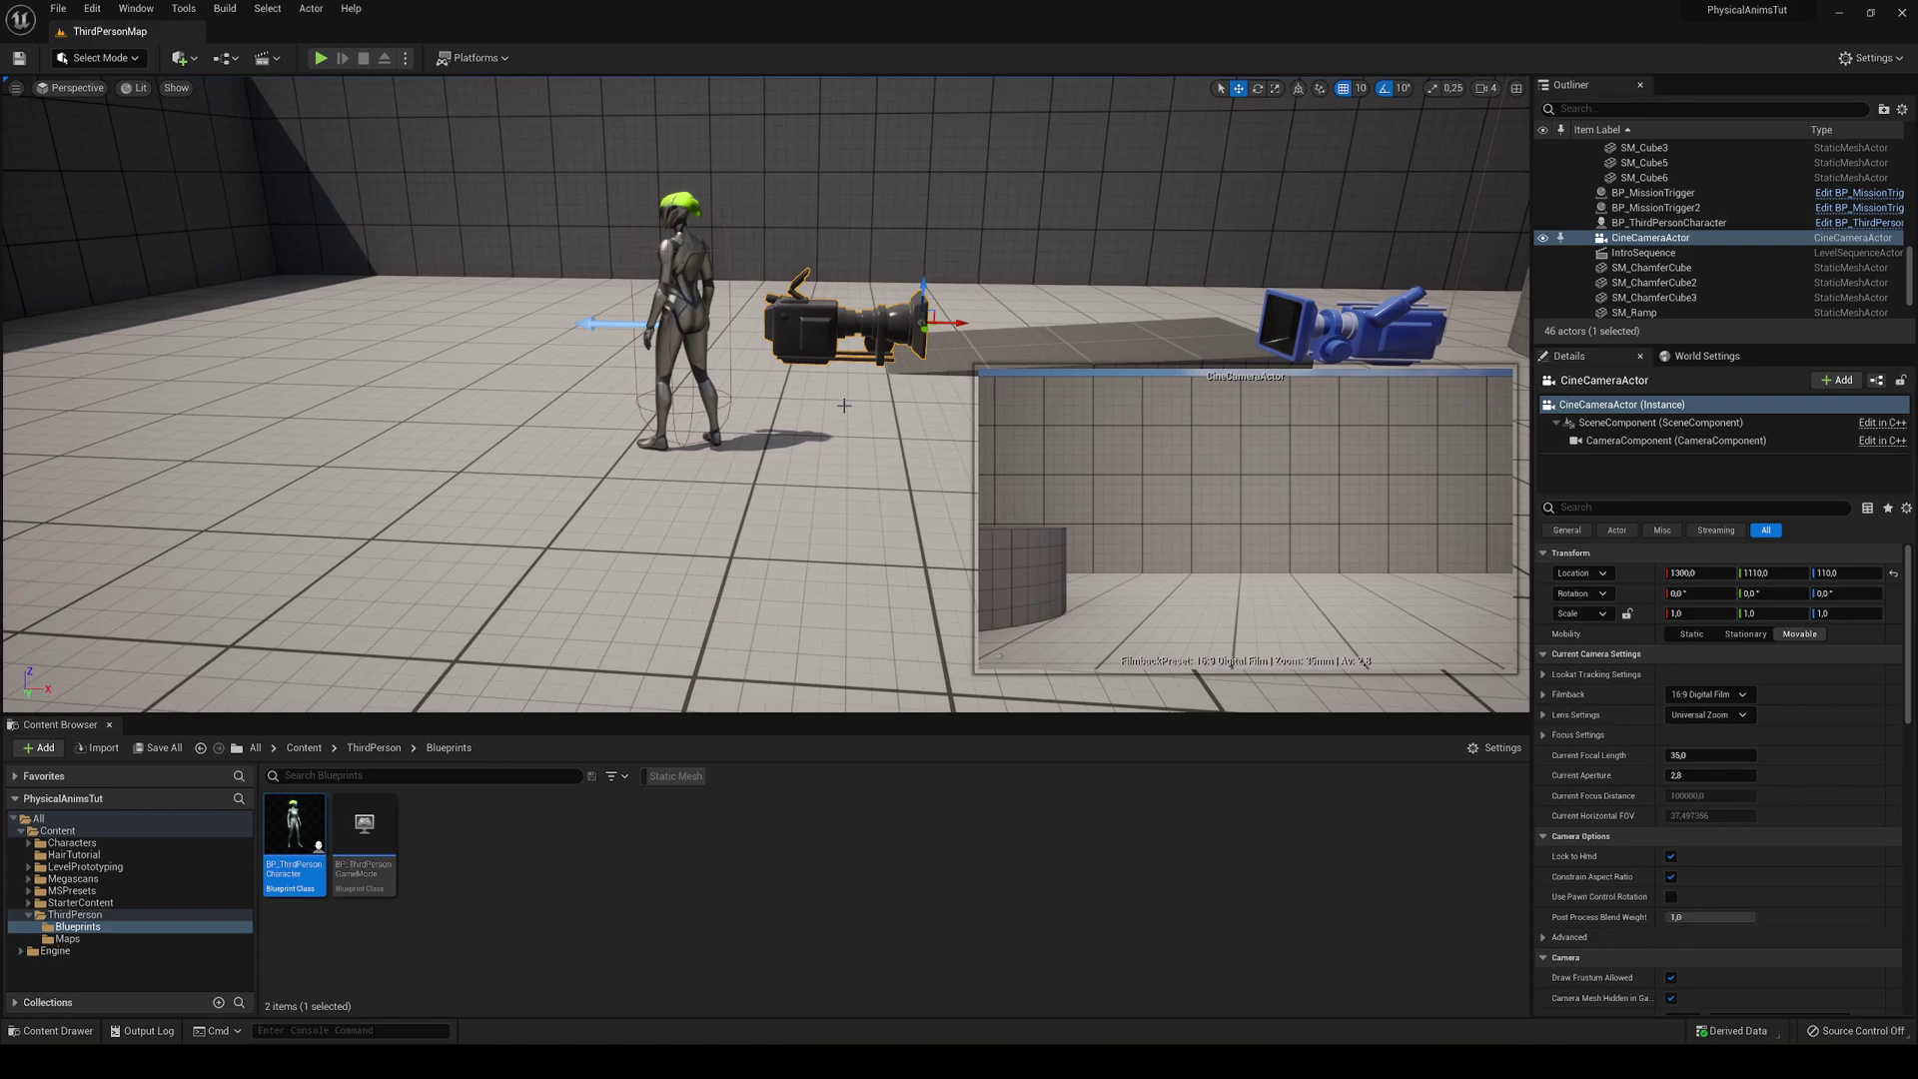
# Enable Auto Play on the IntroSequence actor.
pyautogui.click(1643, 253)
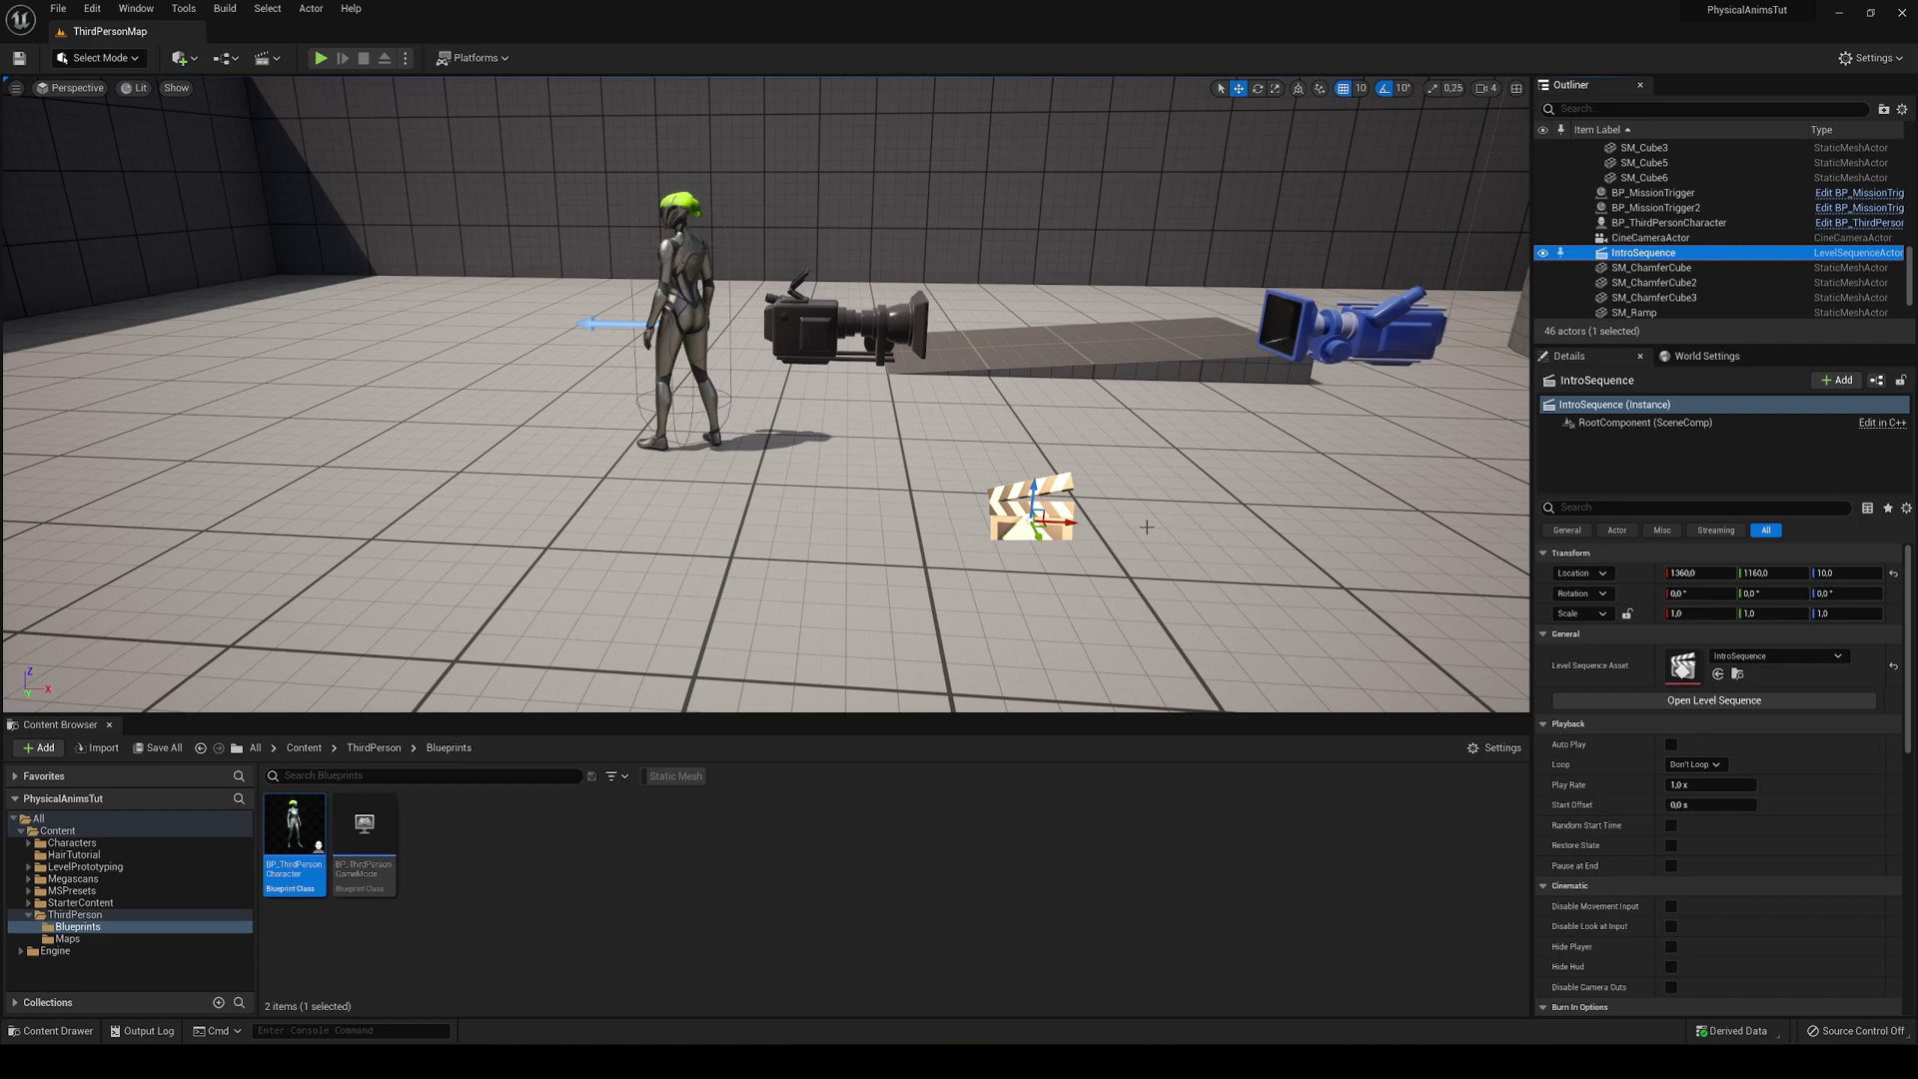
pyautogui.click(1676, 750)
pyautogui.click(1670, 744)
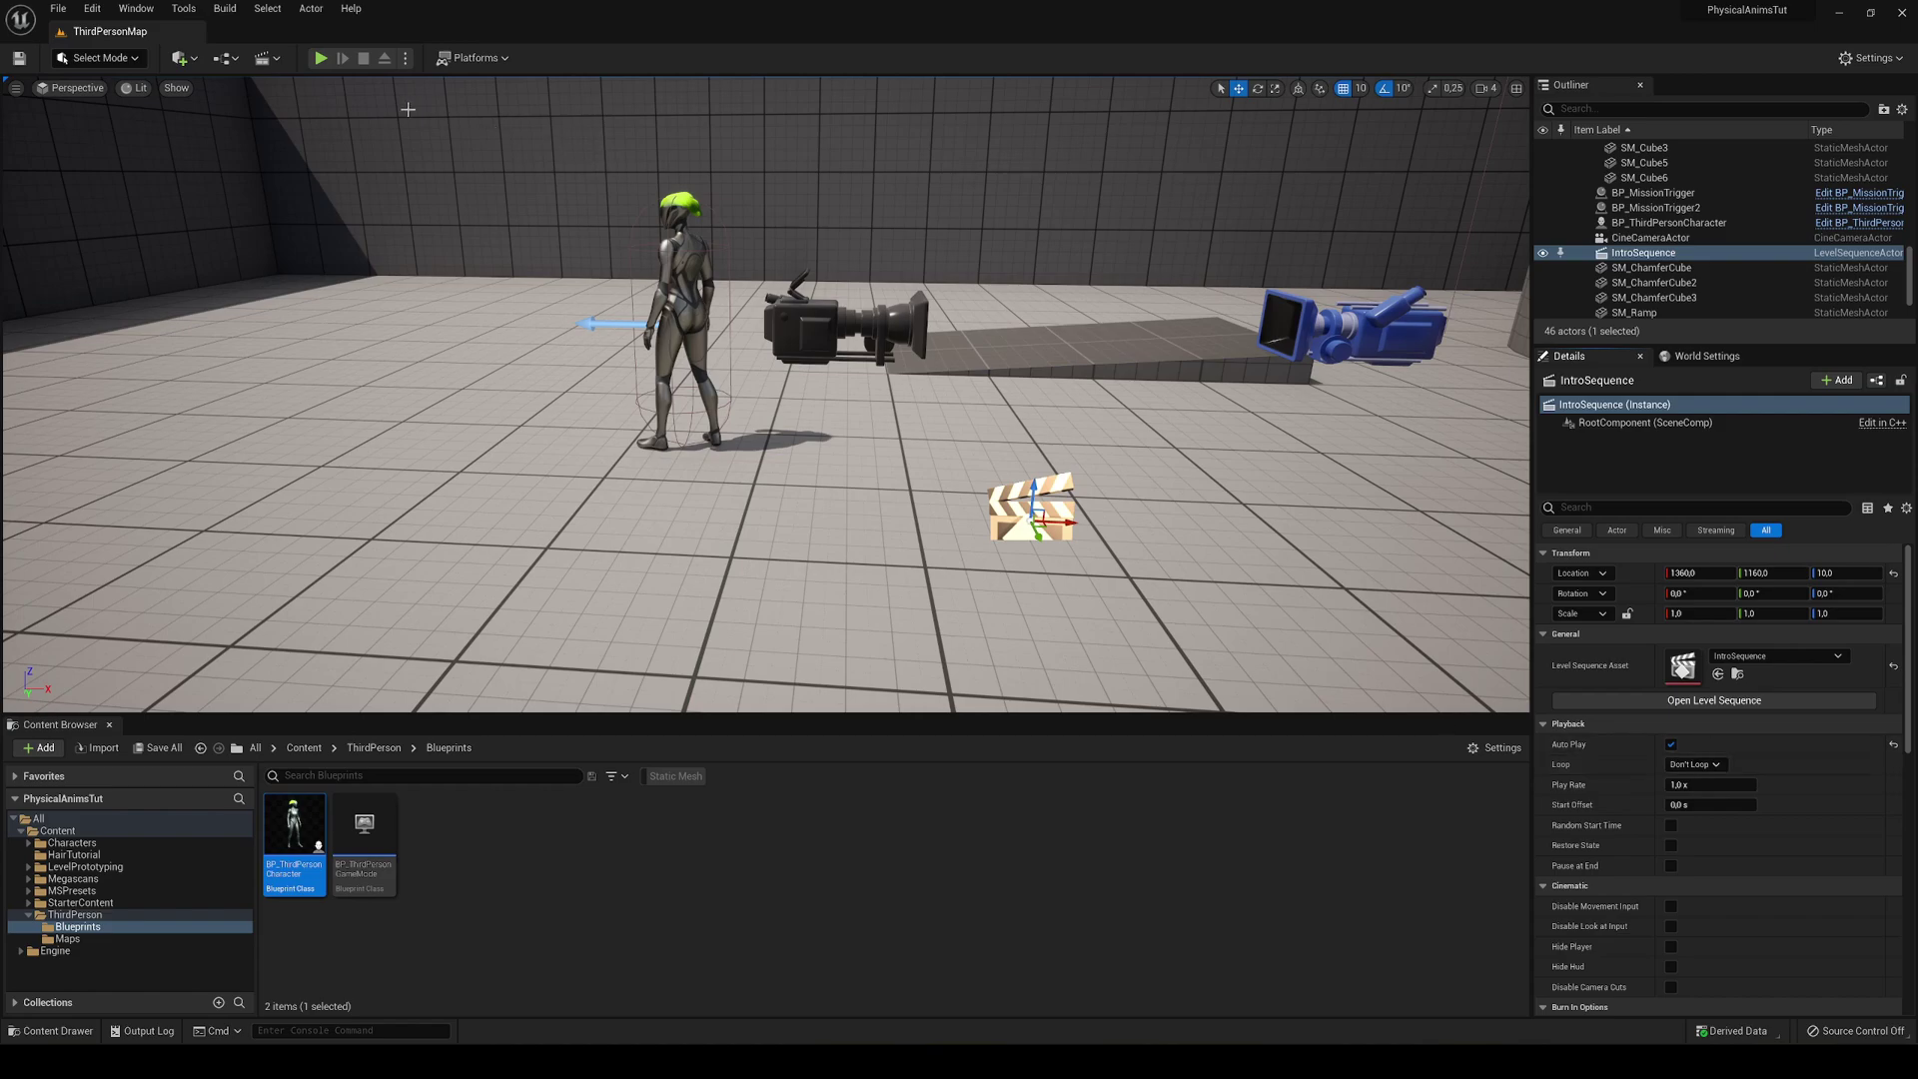
# Play-test the level to watch the auto-played intro sequence, move the character around and stop the session.
pyautogui.click(321, 58)
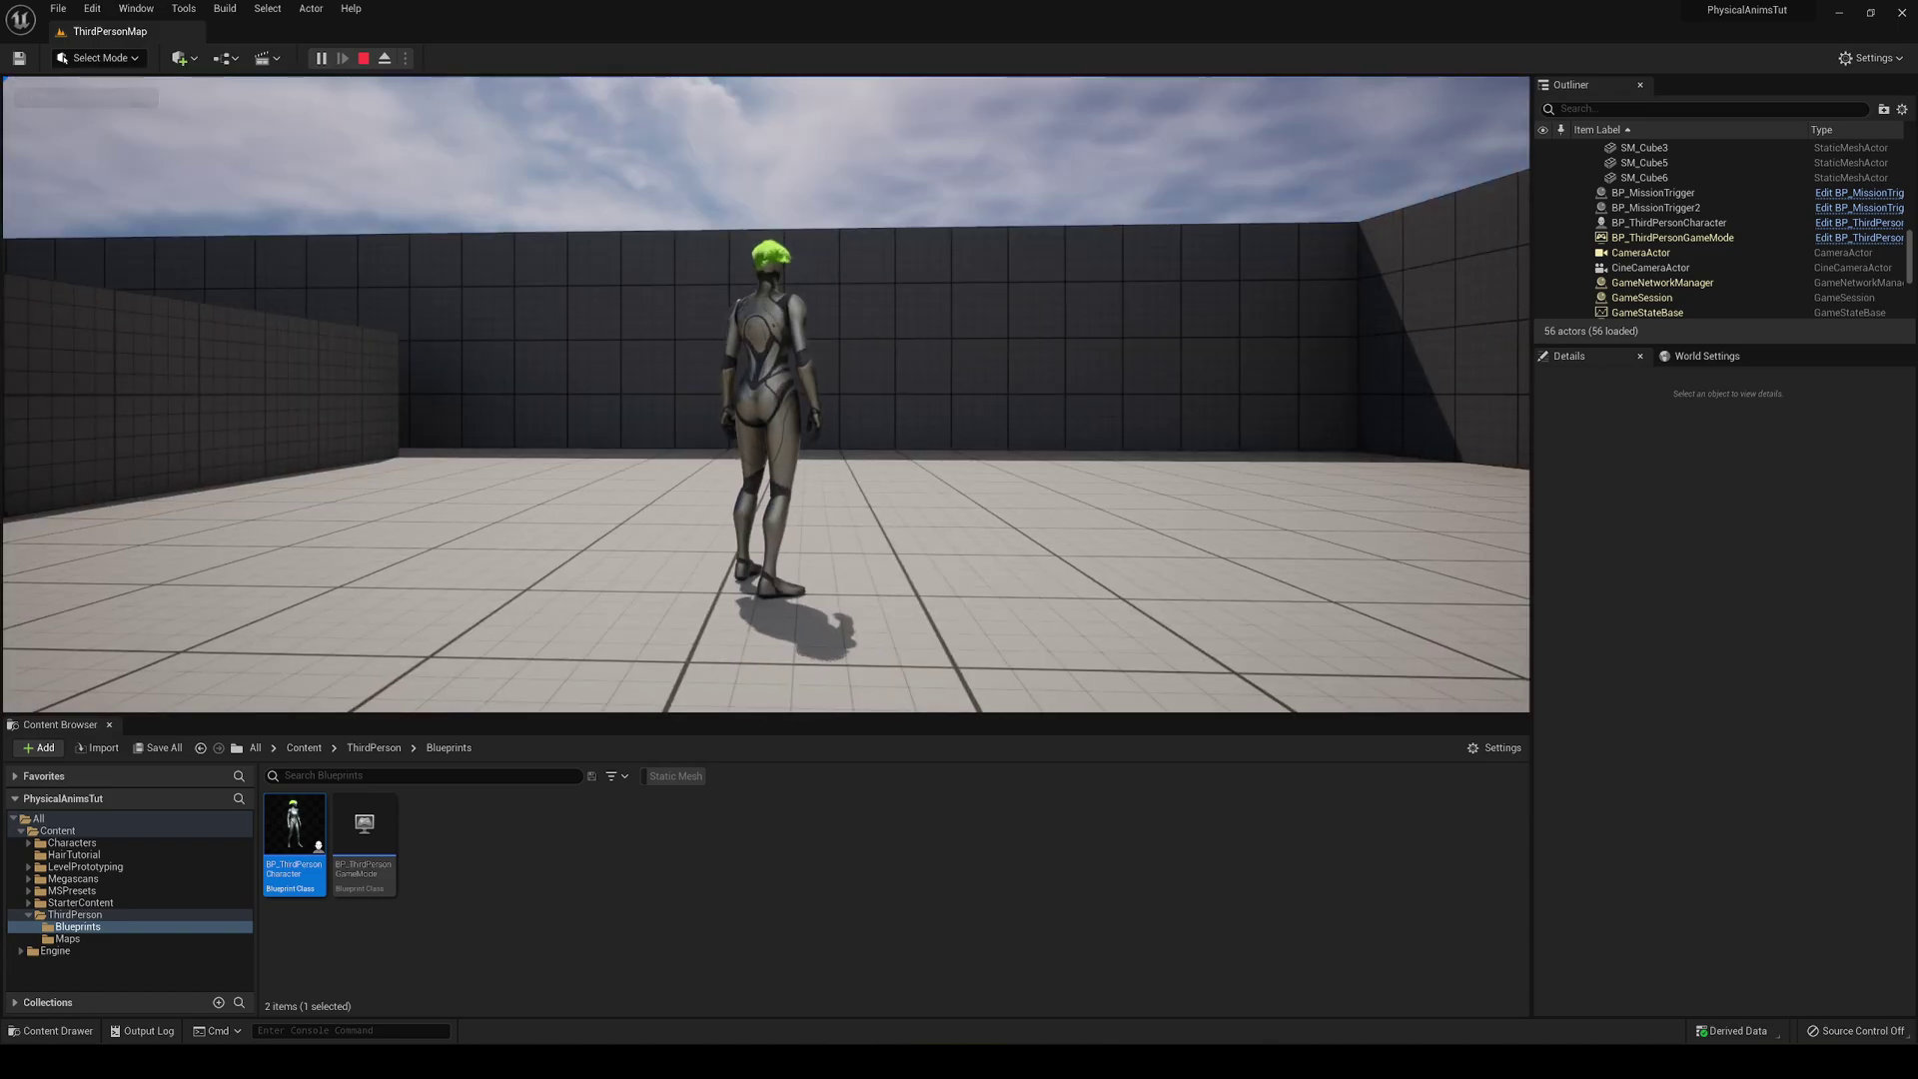
pyautogui.press('a')
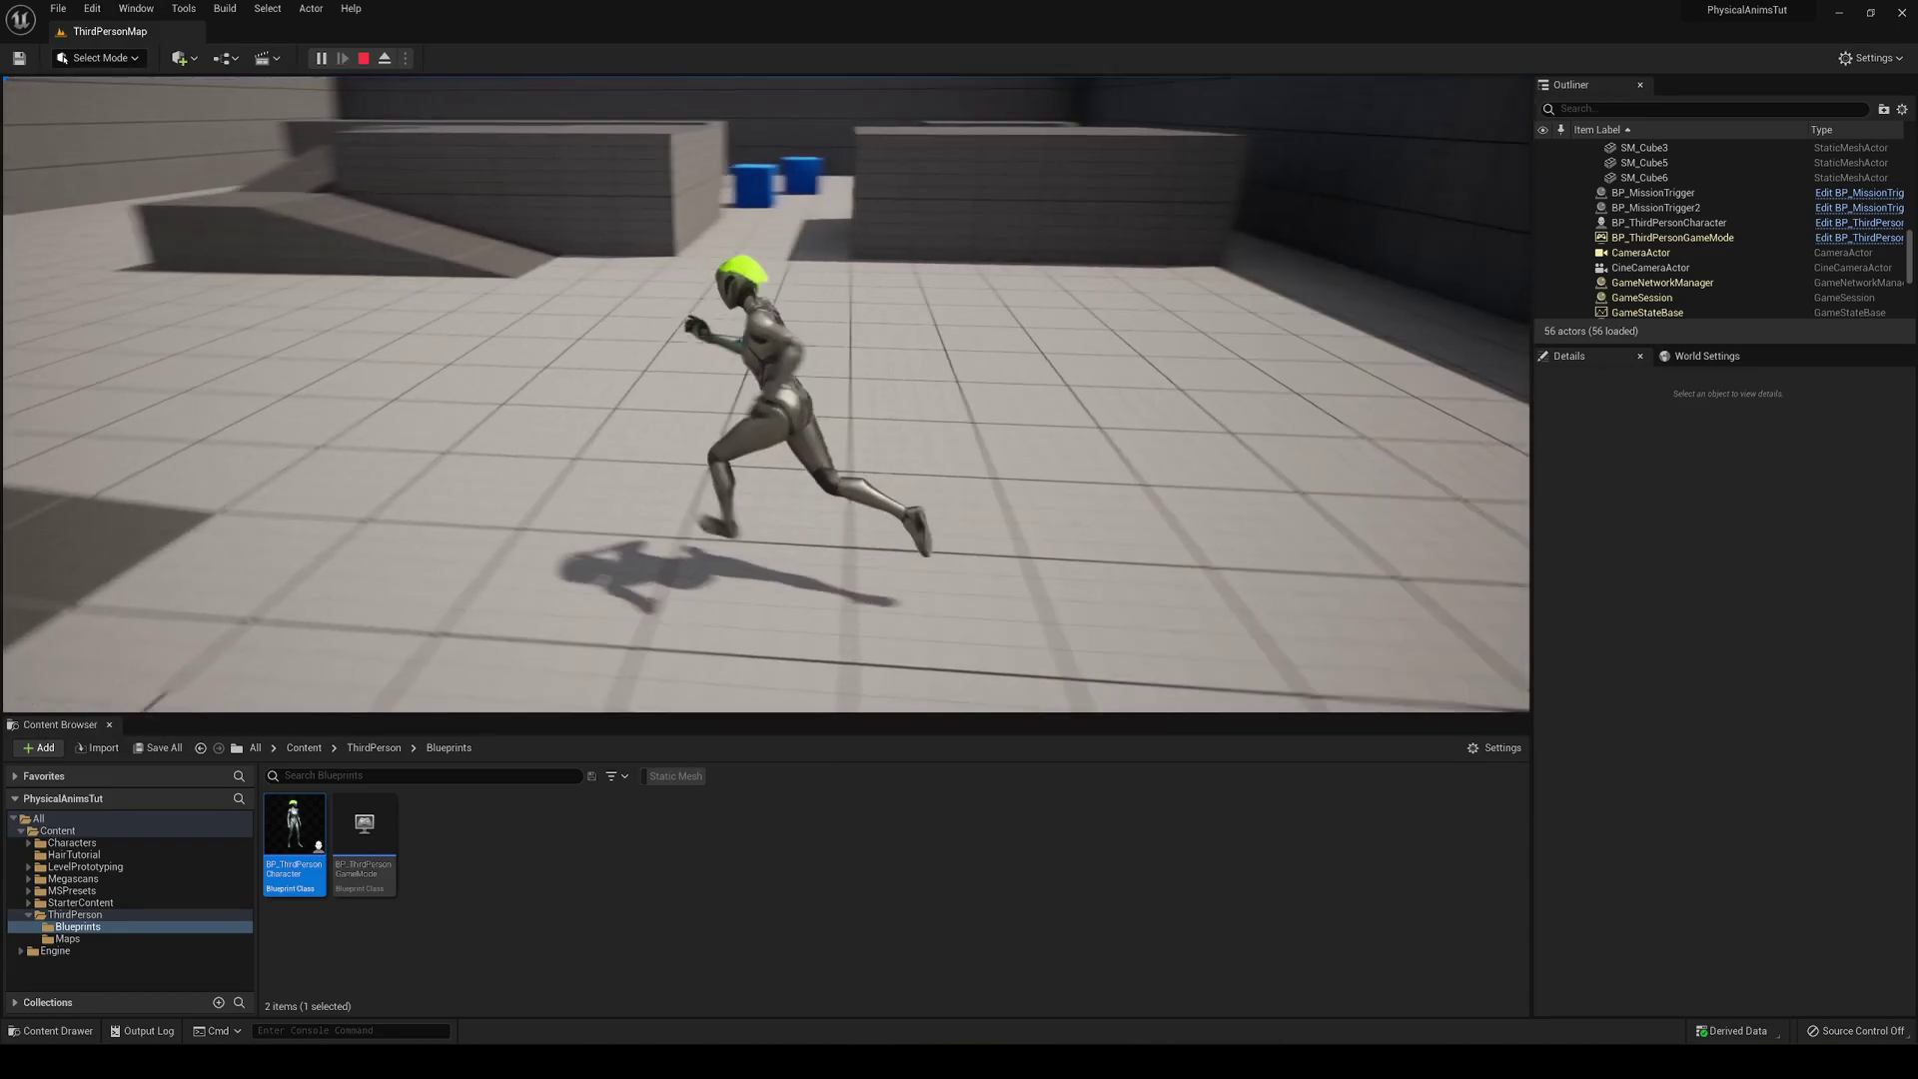
pyautogui.press('w')
pyautogui.press('space')
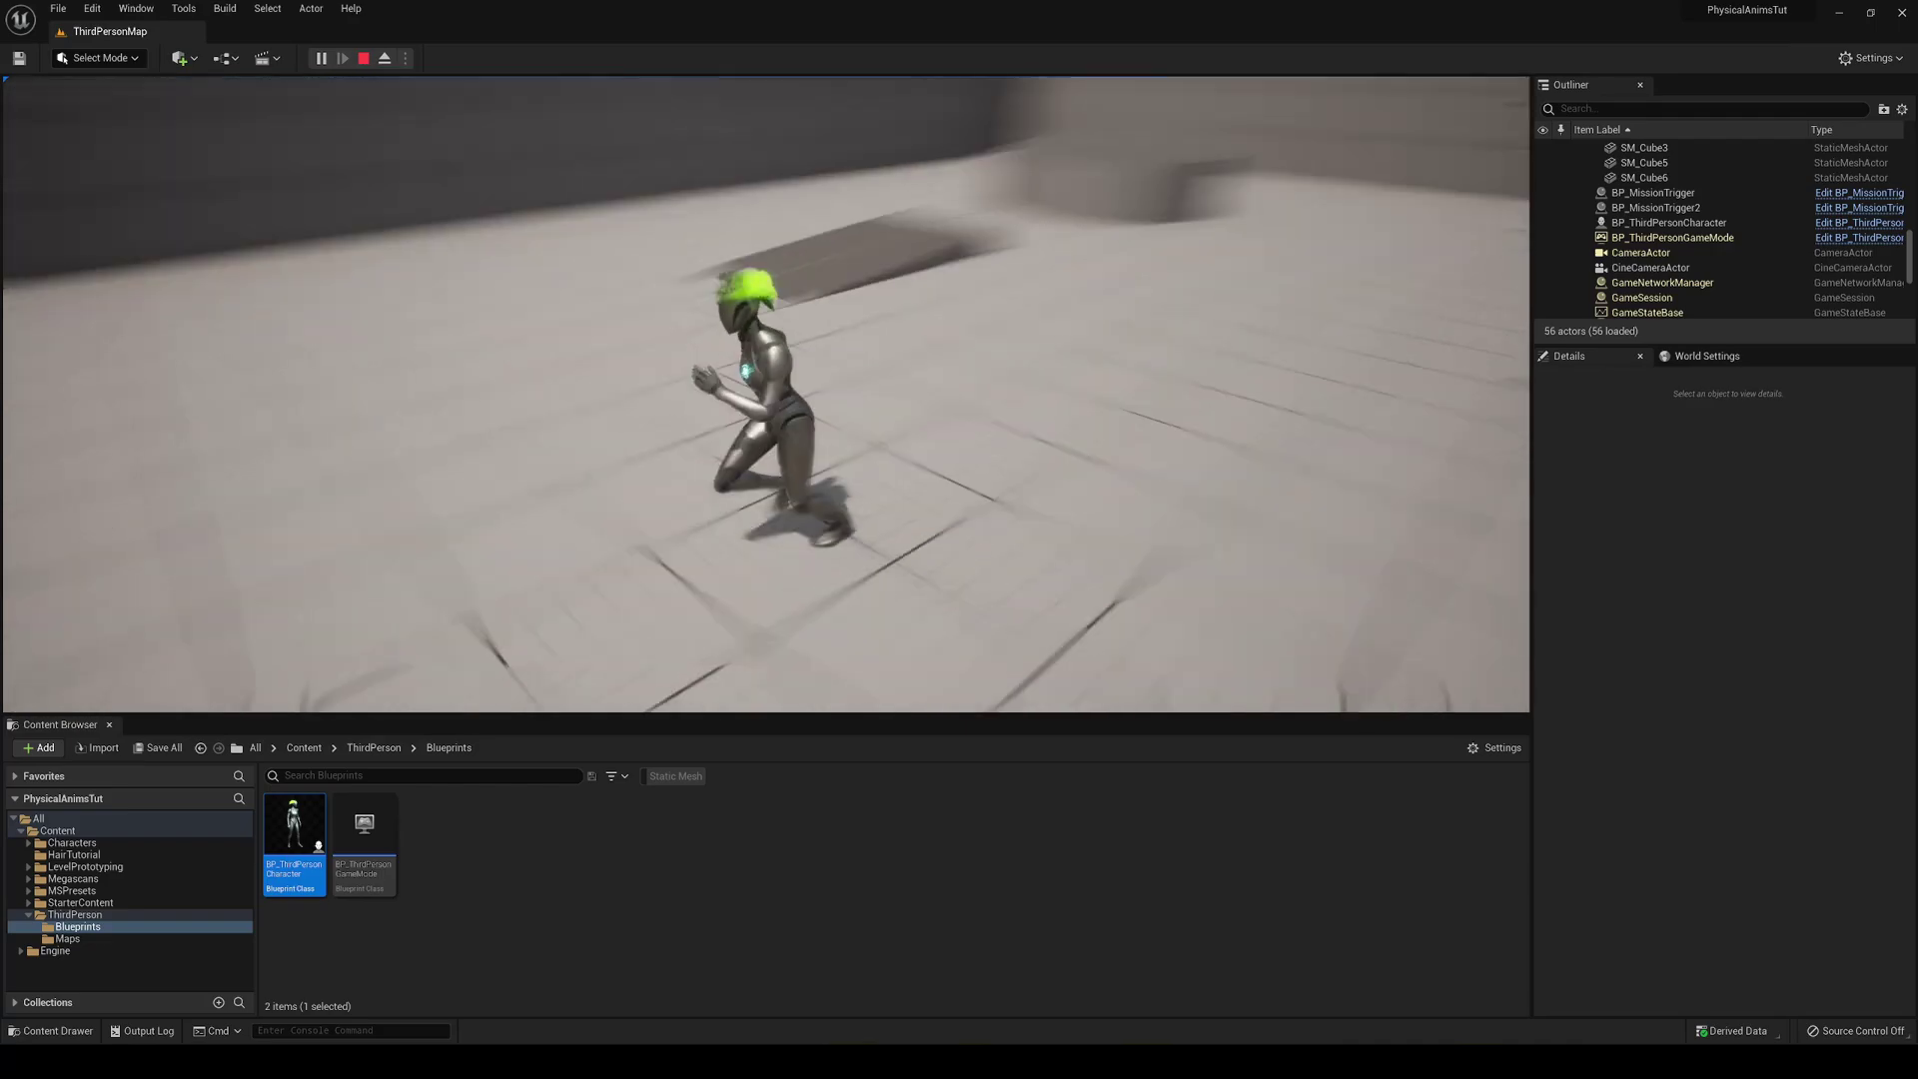
pyautogui.press('a')
pyautogui.hotkey('shift', 'F1')
pyautogui.press('Escape')
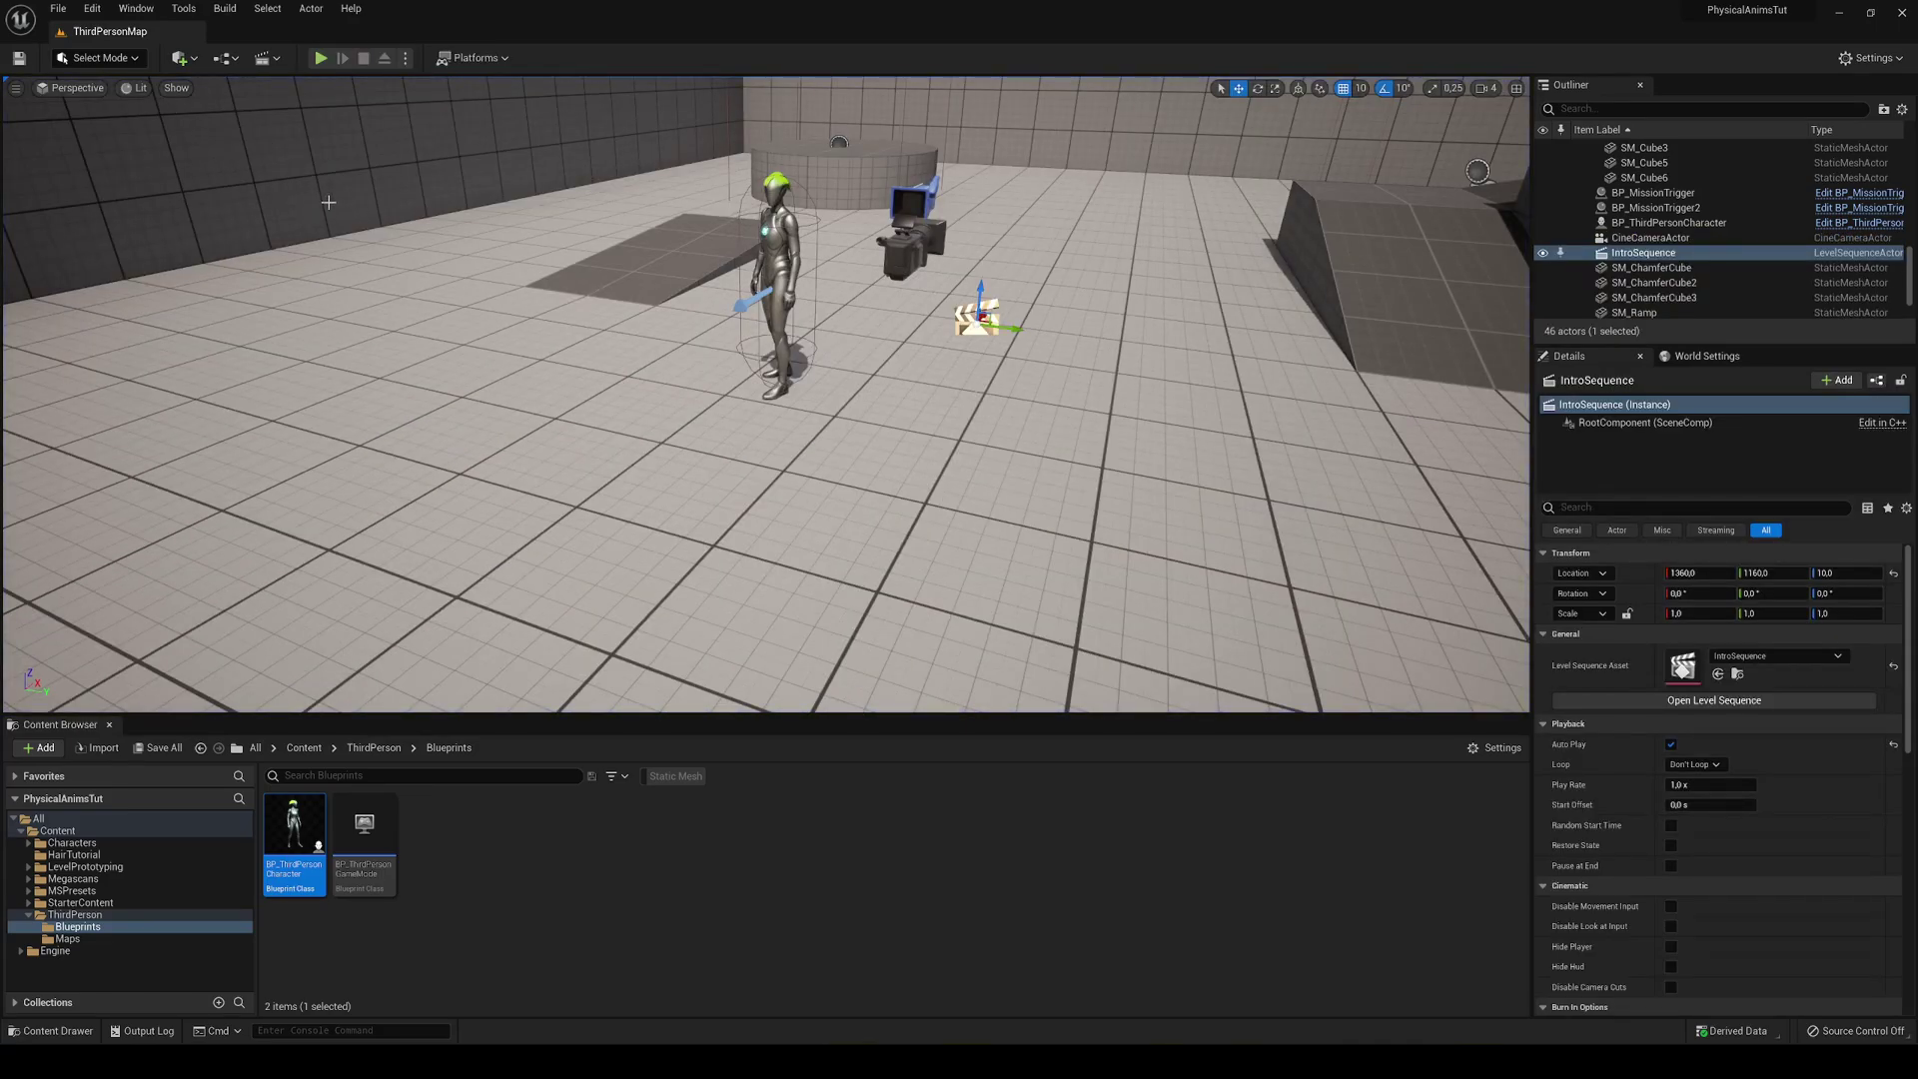
# Open the Level Blueprint and add a reference to the IntroSequence actor in its Event Graph.
pyautogui.click(225, 58)
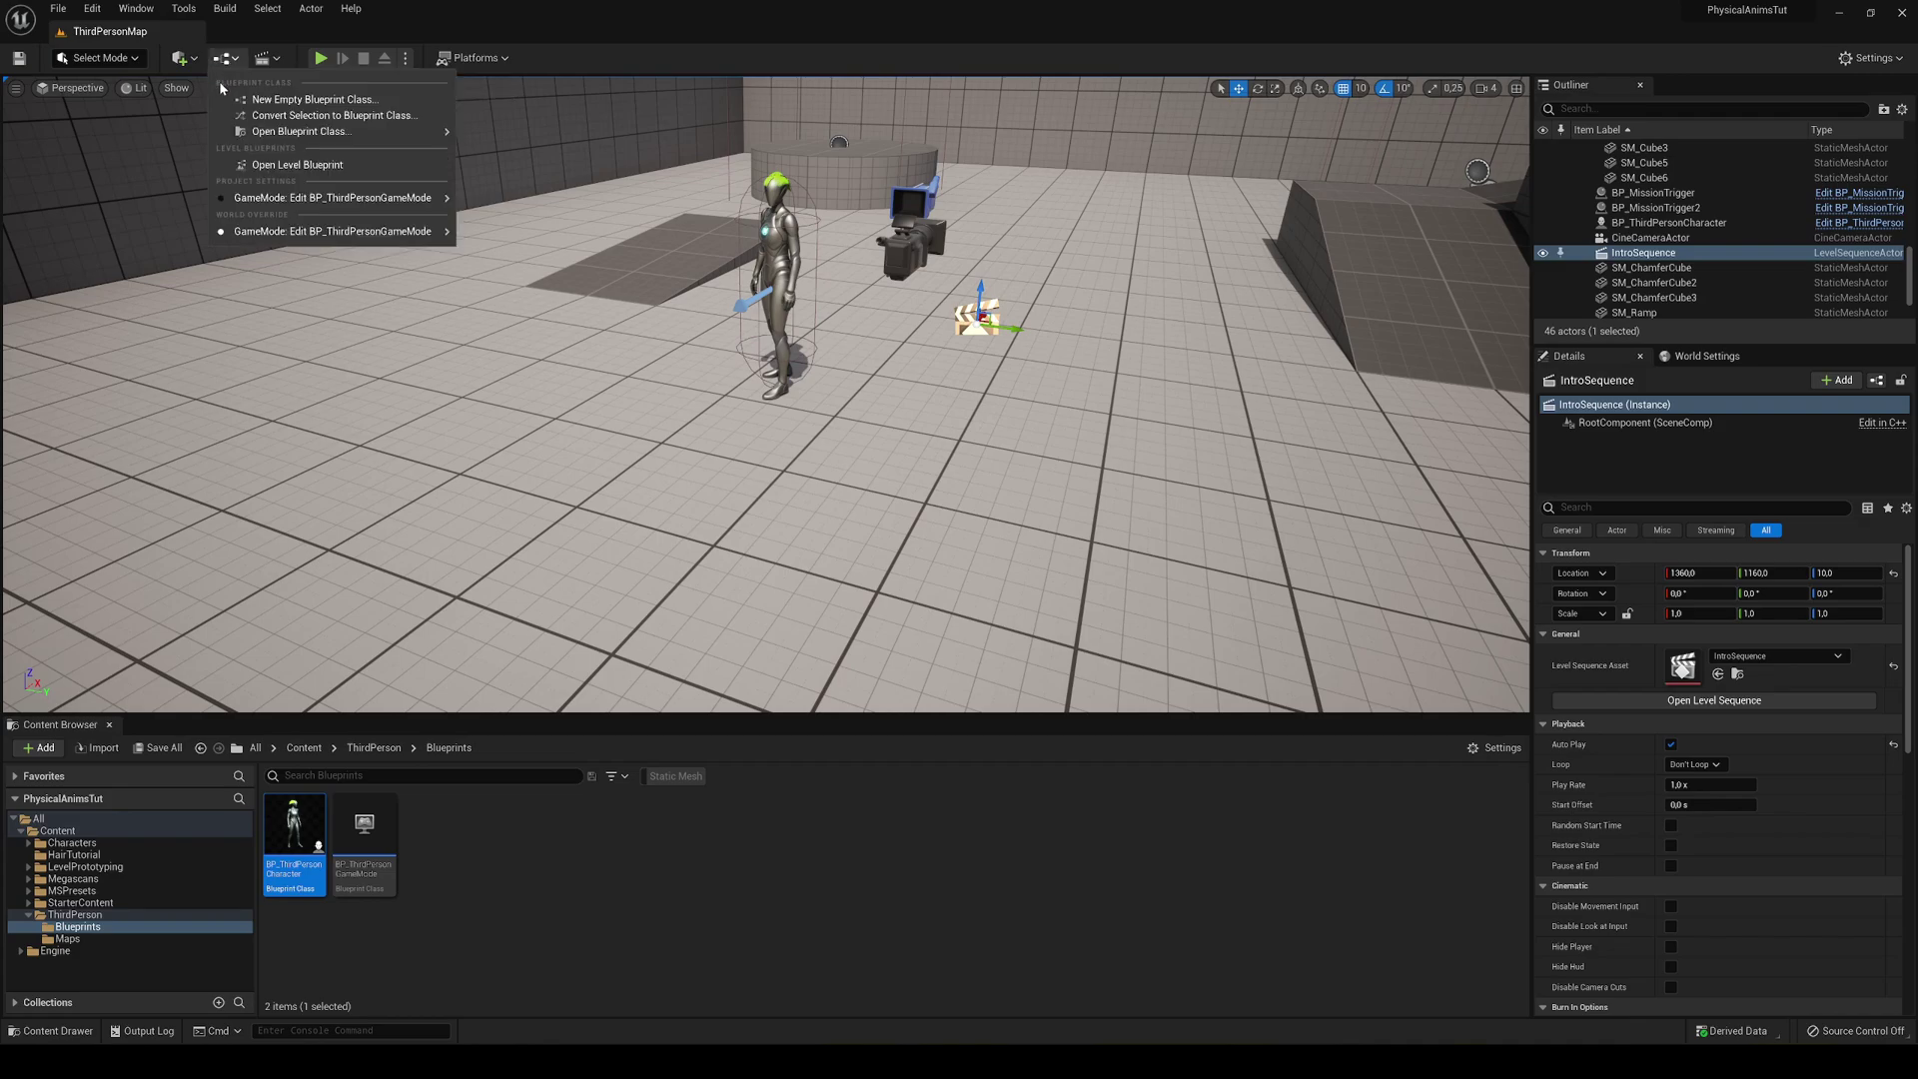
pyautogui.click(331, 164)
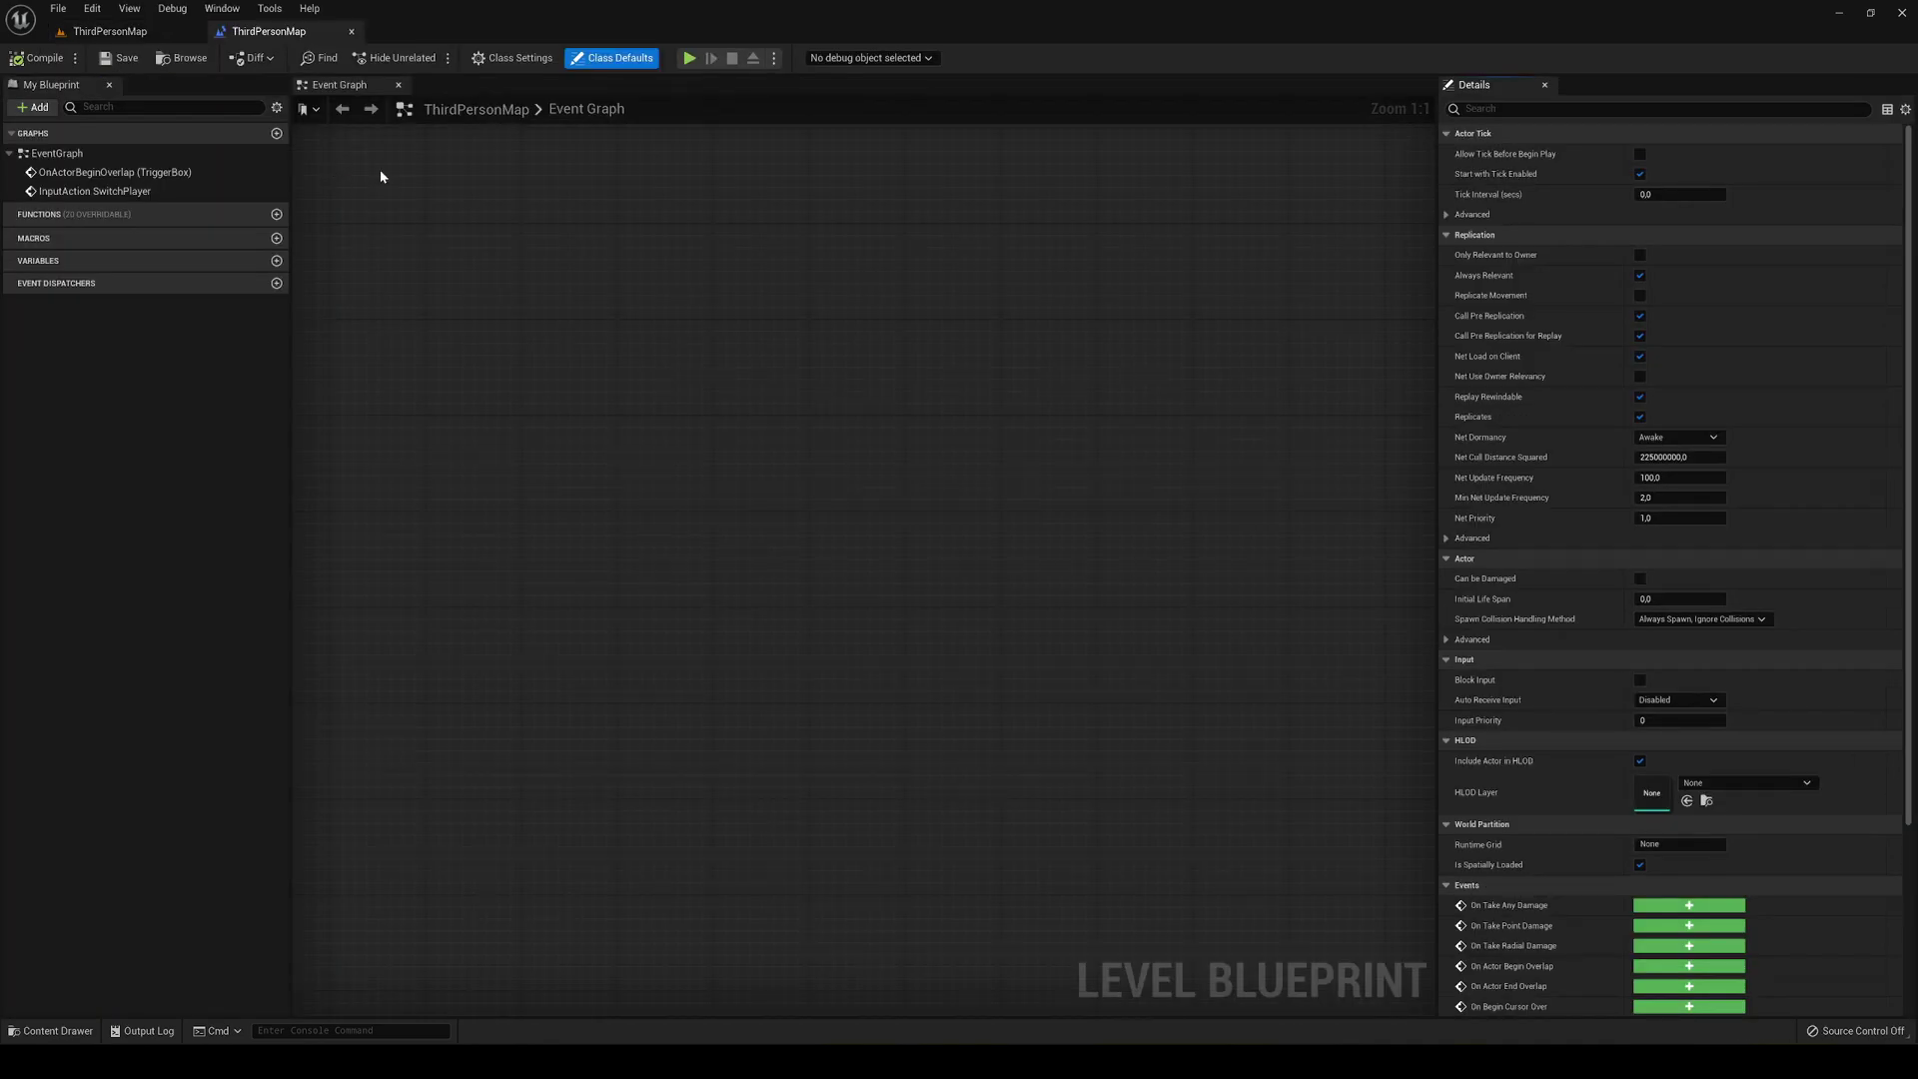
pyautogui.click(138, 33)
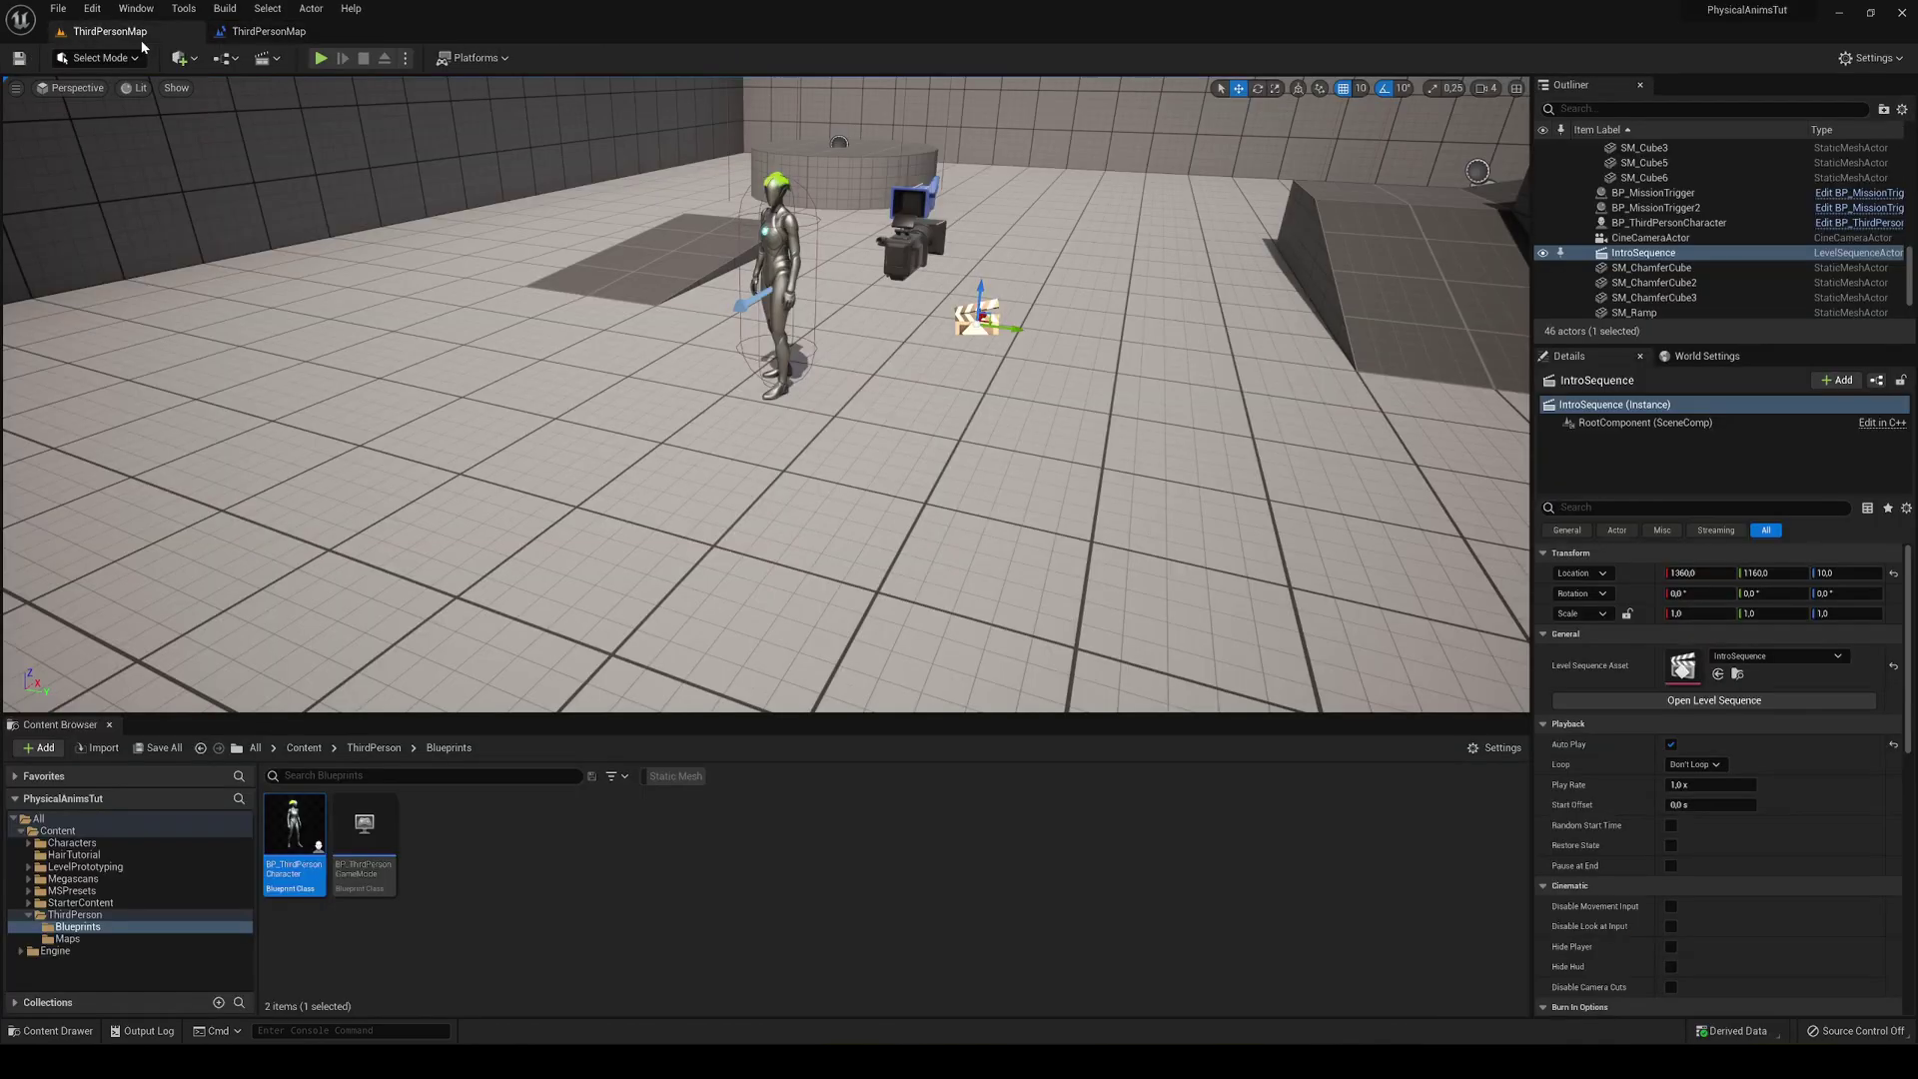
pyautogui.click(1650, 239)
pyautogui.click(1639, 254)
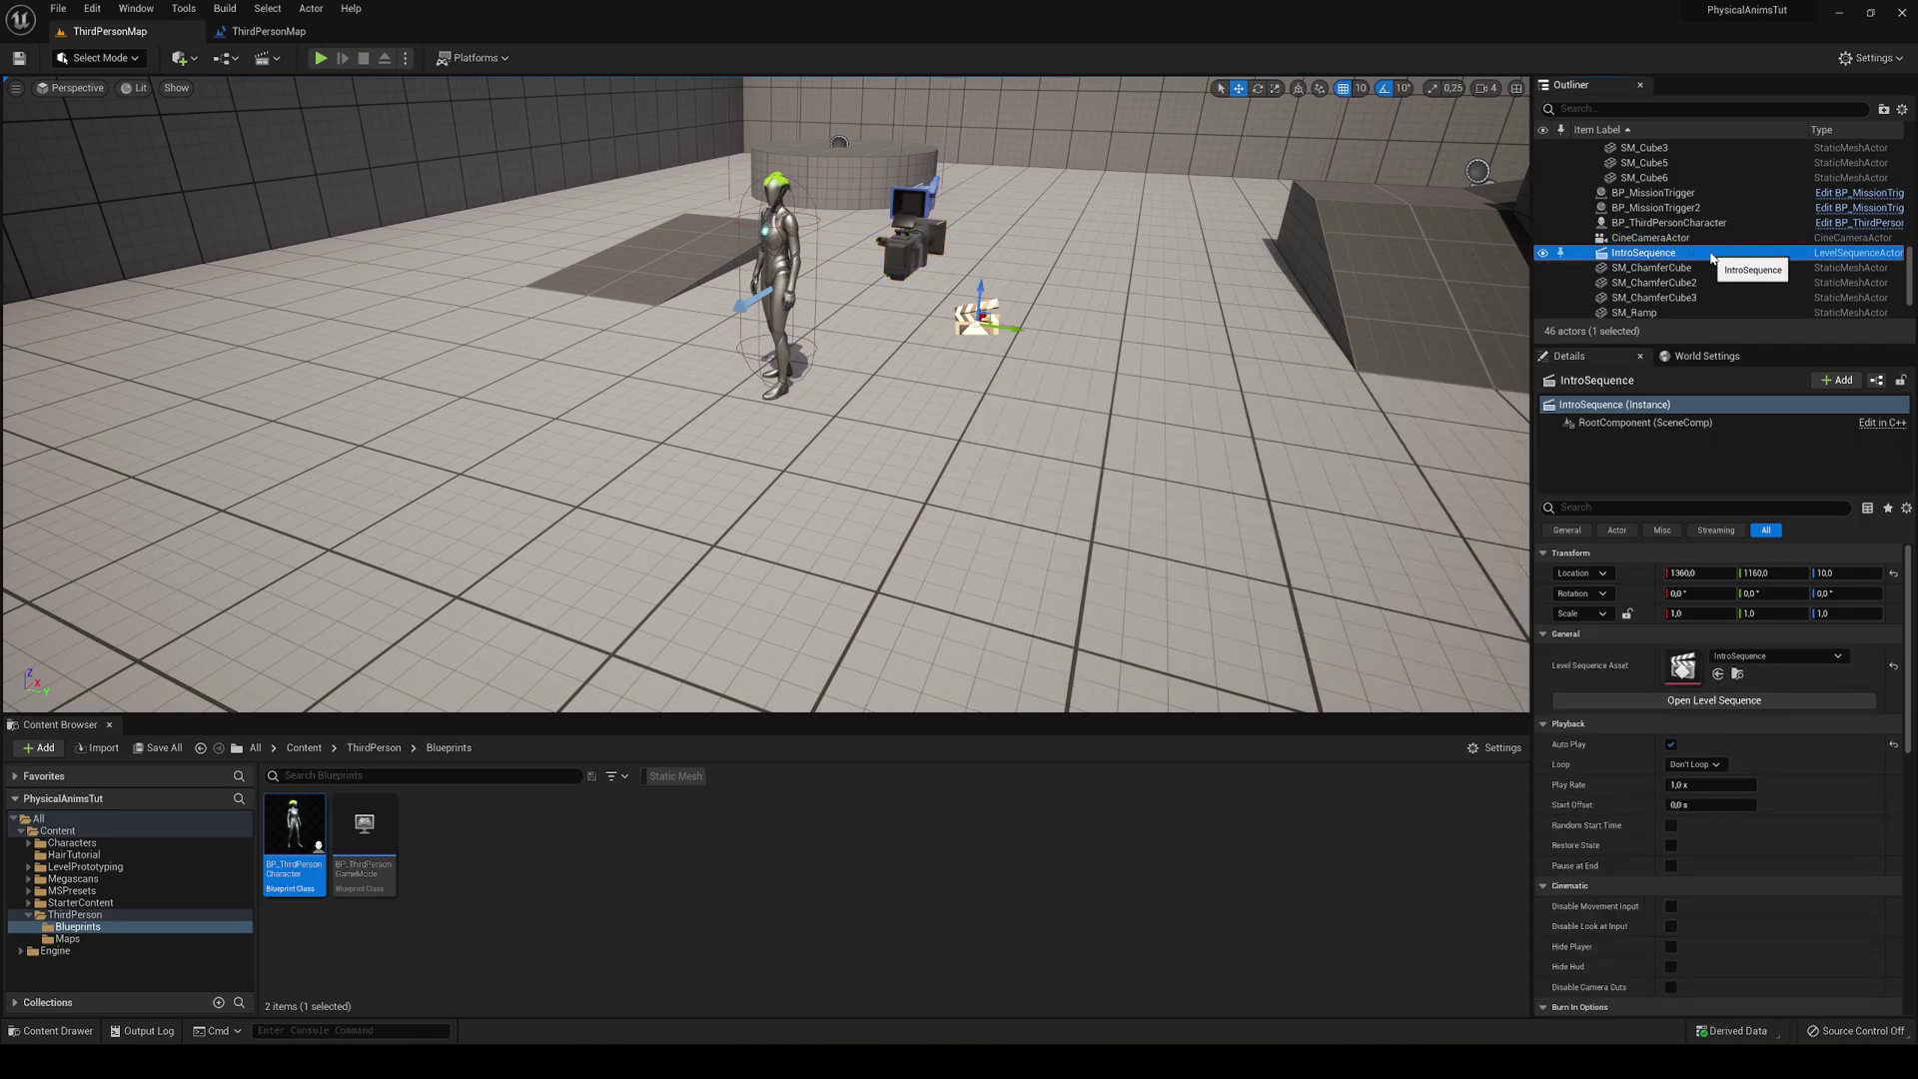
pyautogui.click(271, 32)
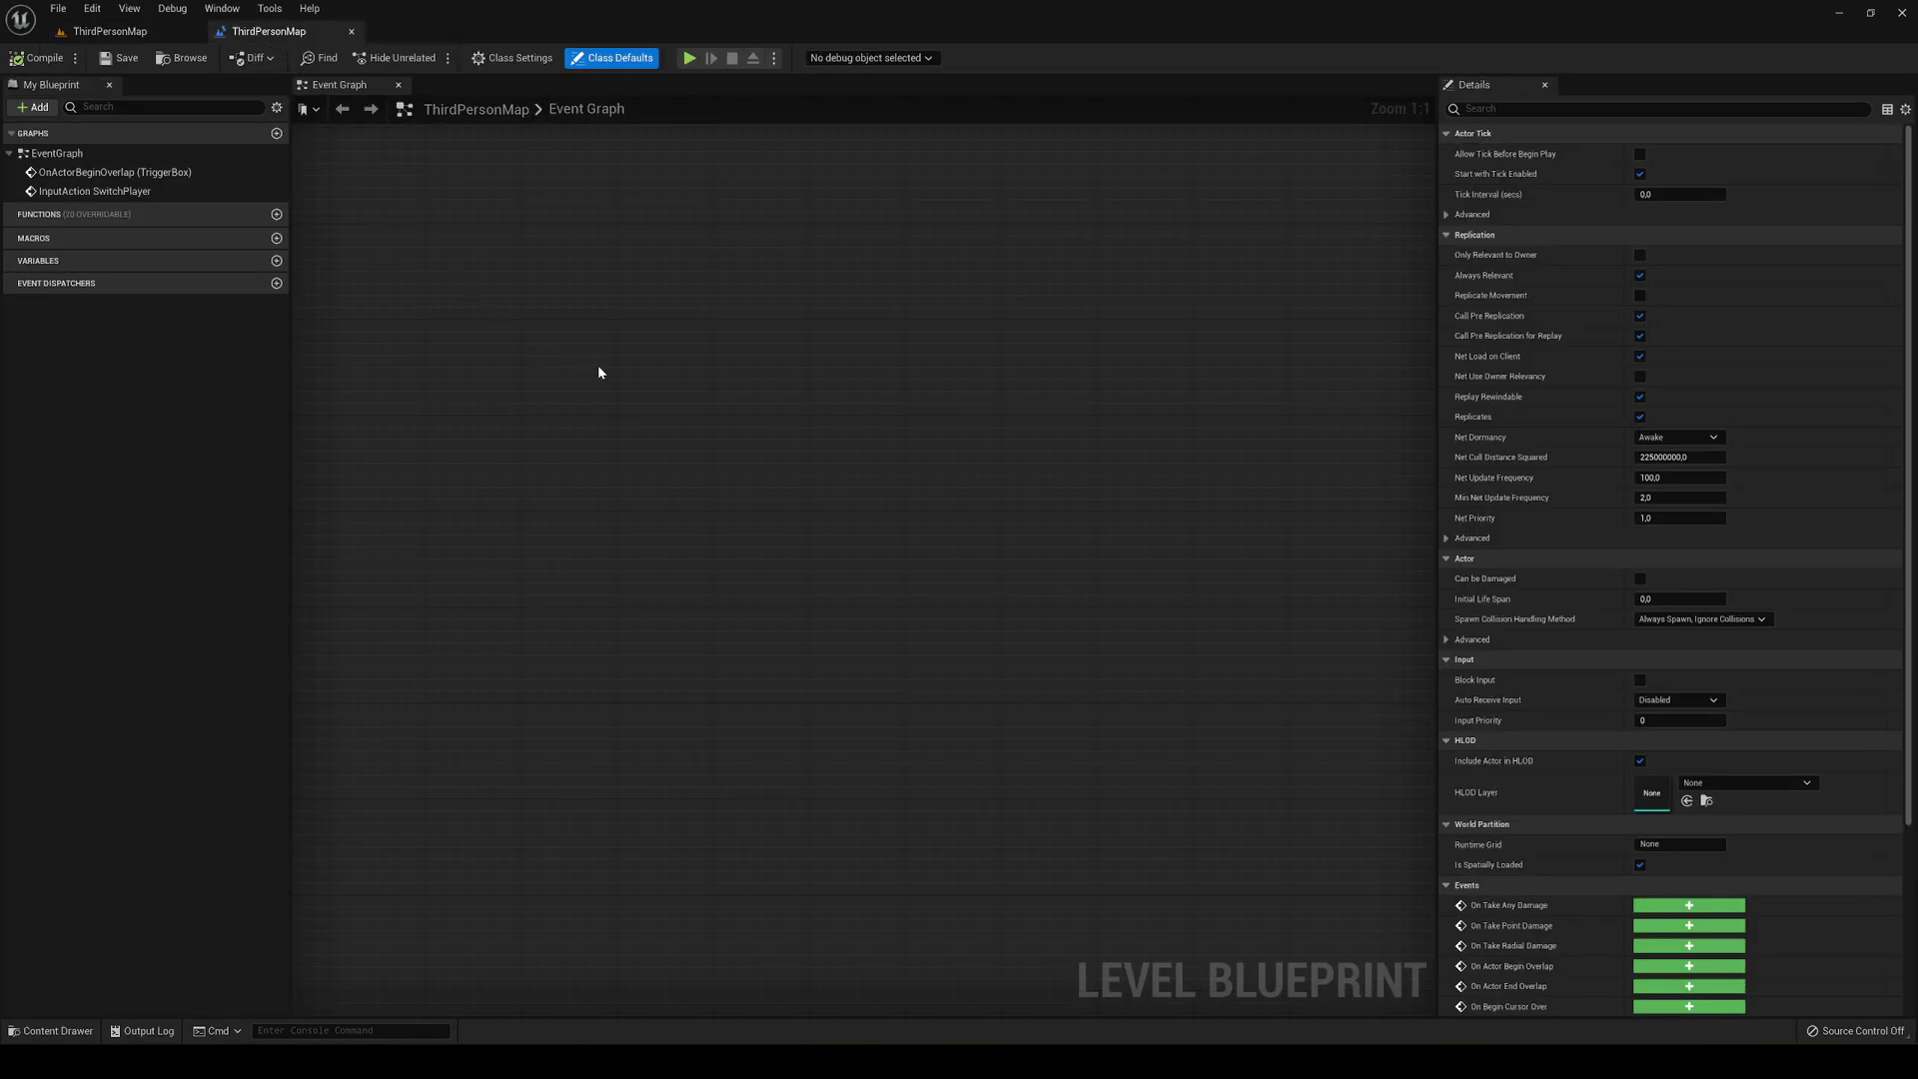
pyautogui.rightClick(680, 421)
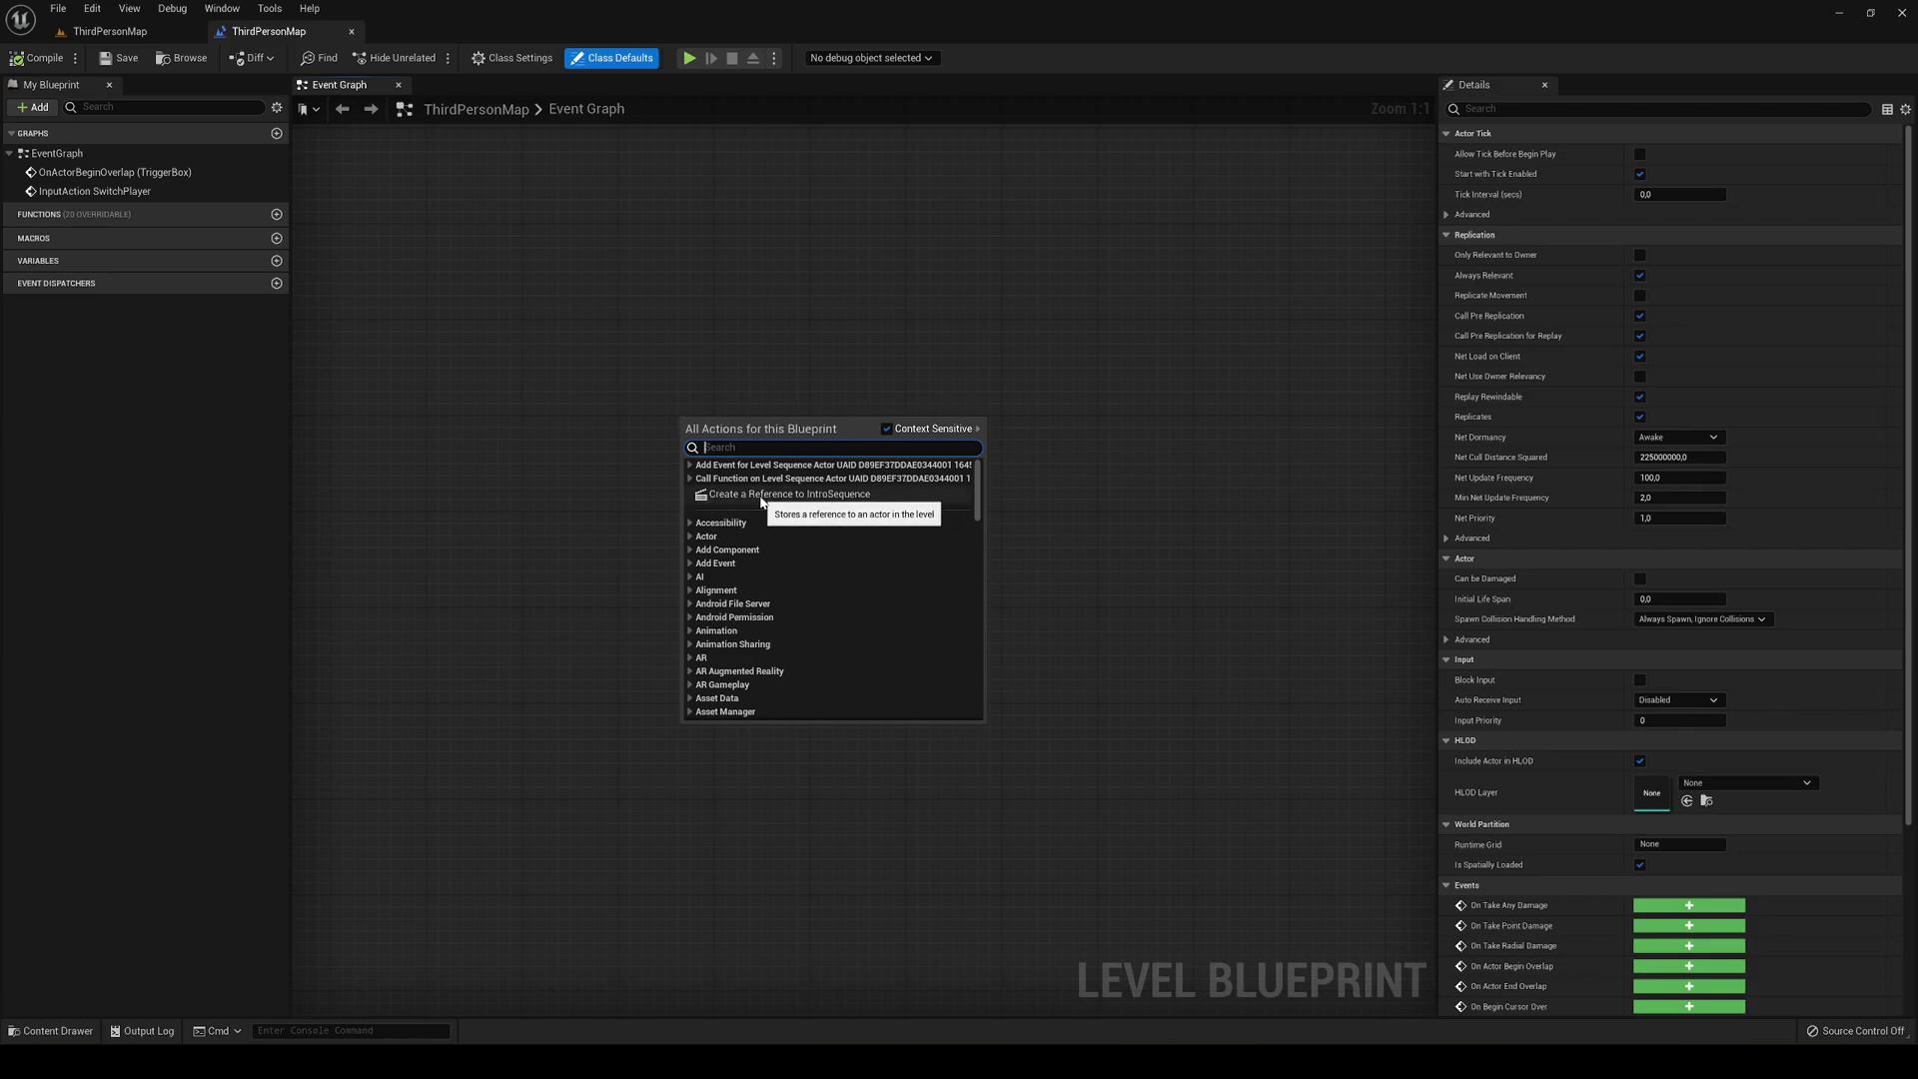
pyautogui.click(819, 494)
pyautogui.moveTo(740, 451); pyautogui.dragTo(562, 582)
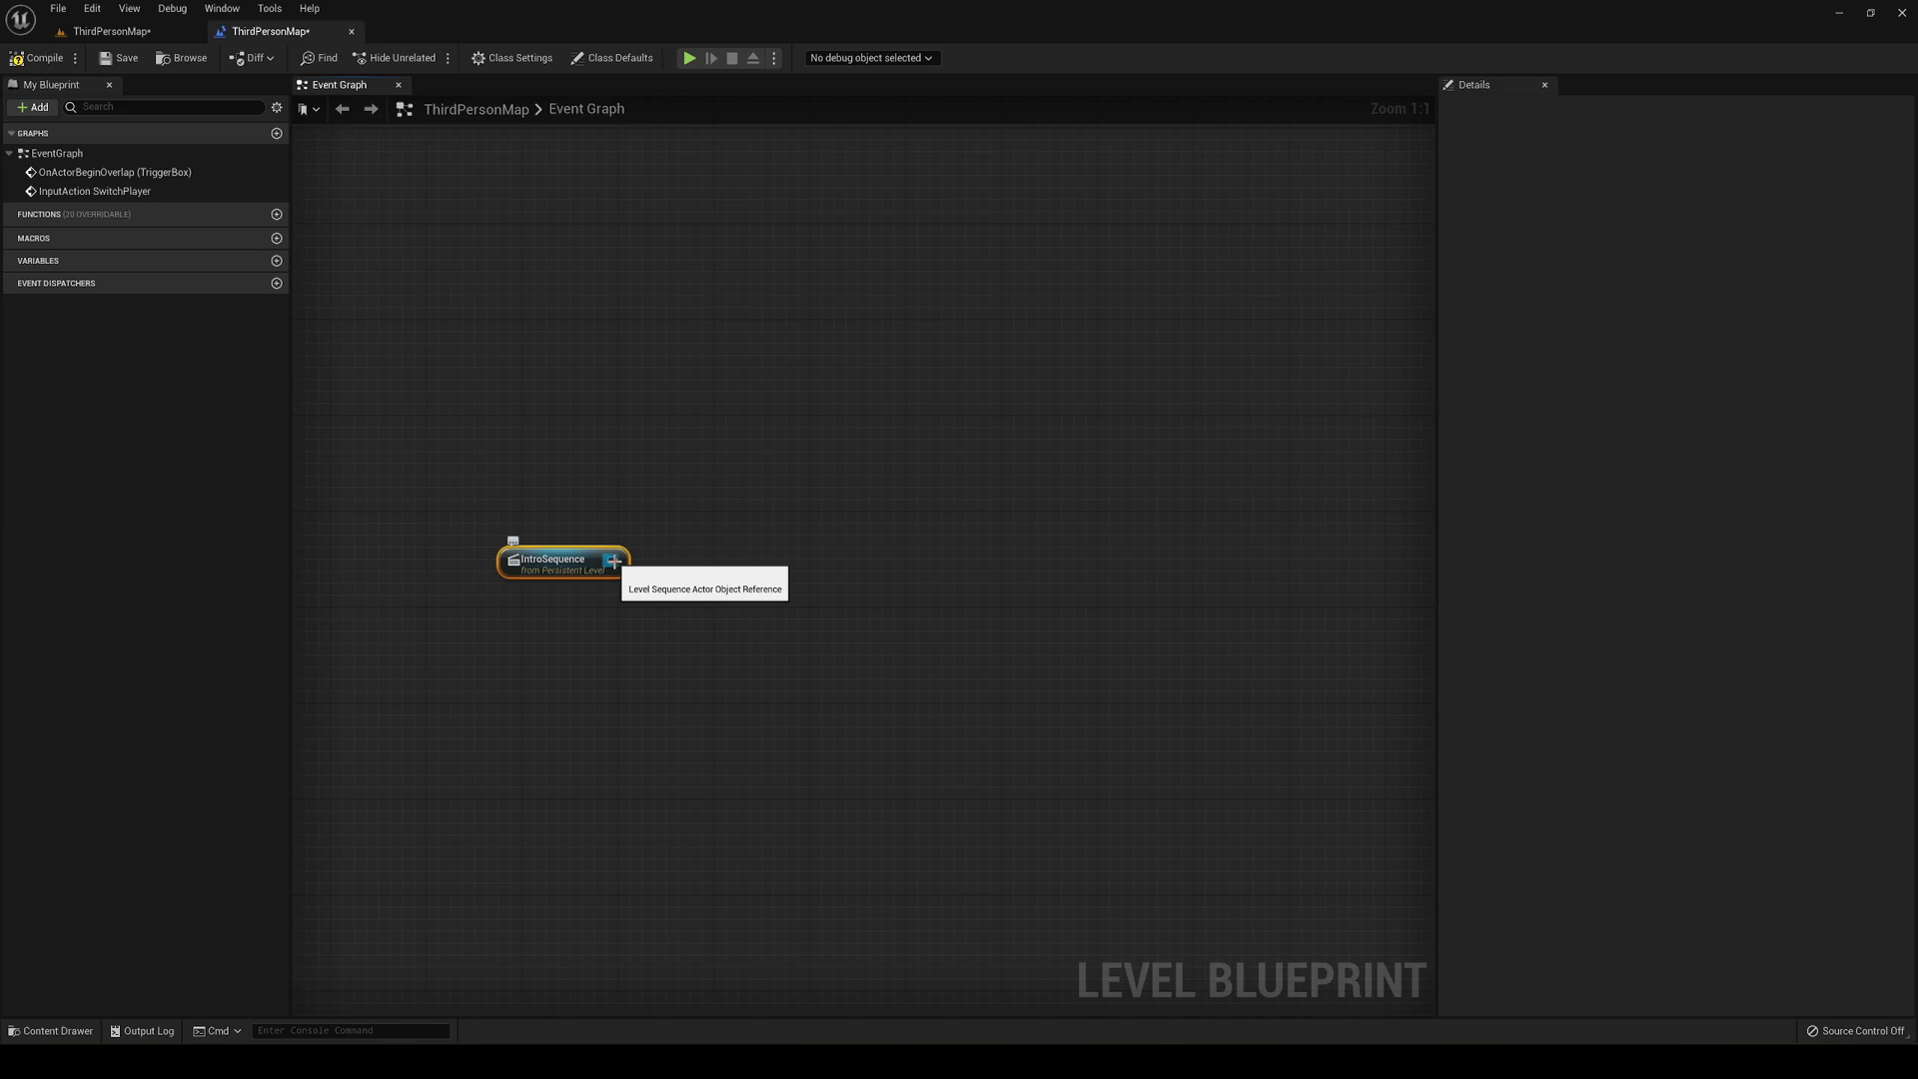
# Turn off Auto Play on the IntroSequence actor and add a Play (SequencePlayer) node from its reference in the Level Blueprint.
pyautogui.click(110, 31)
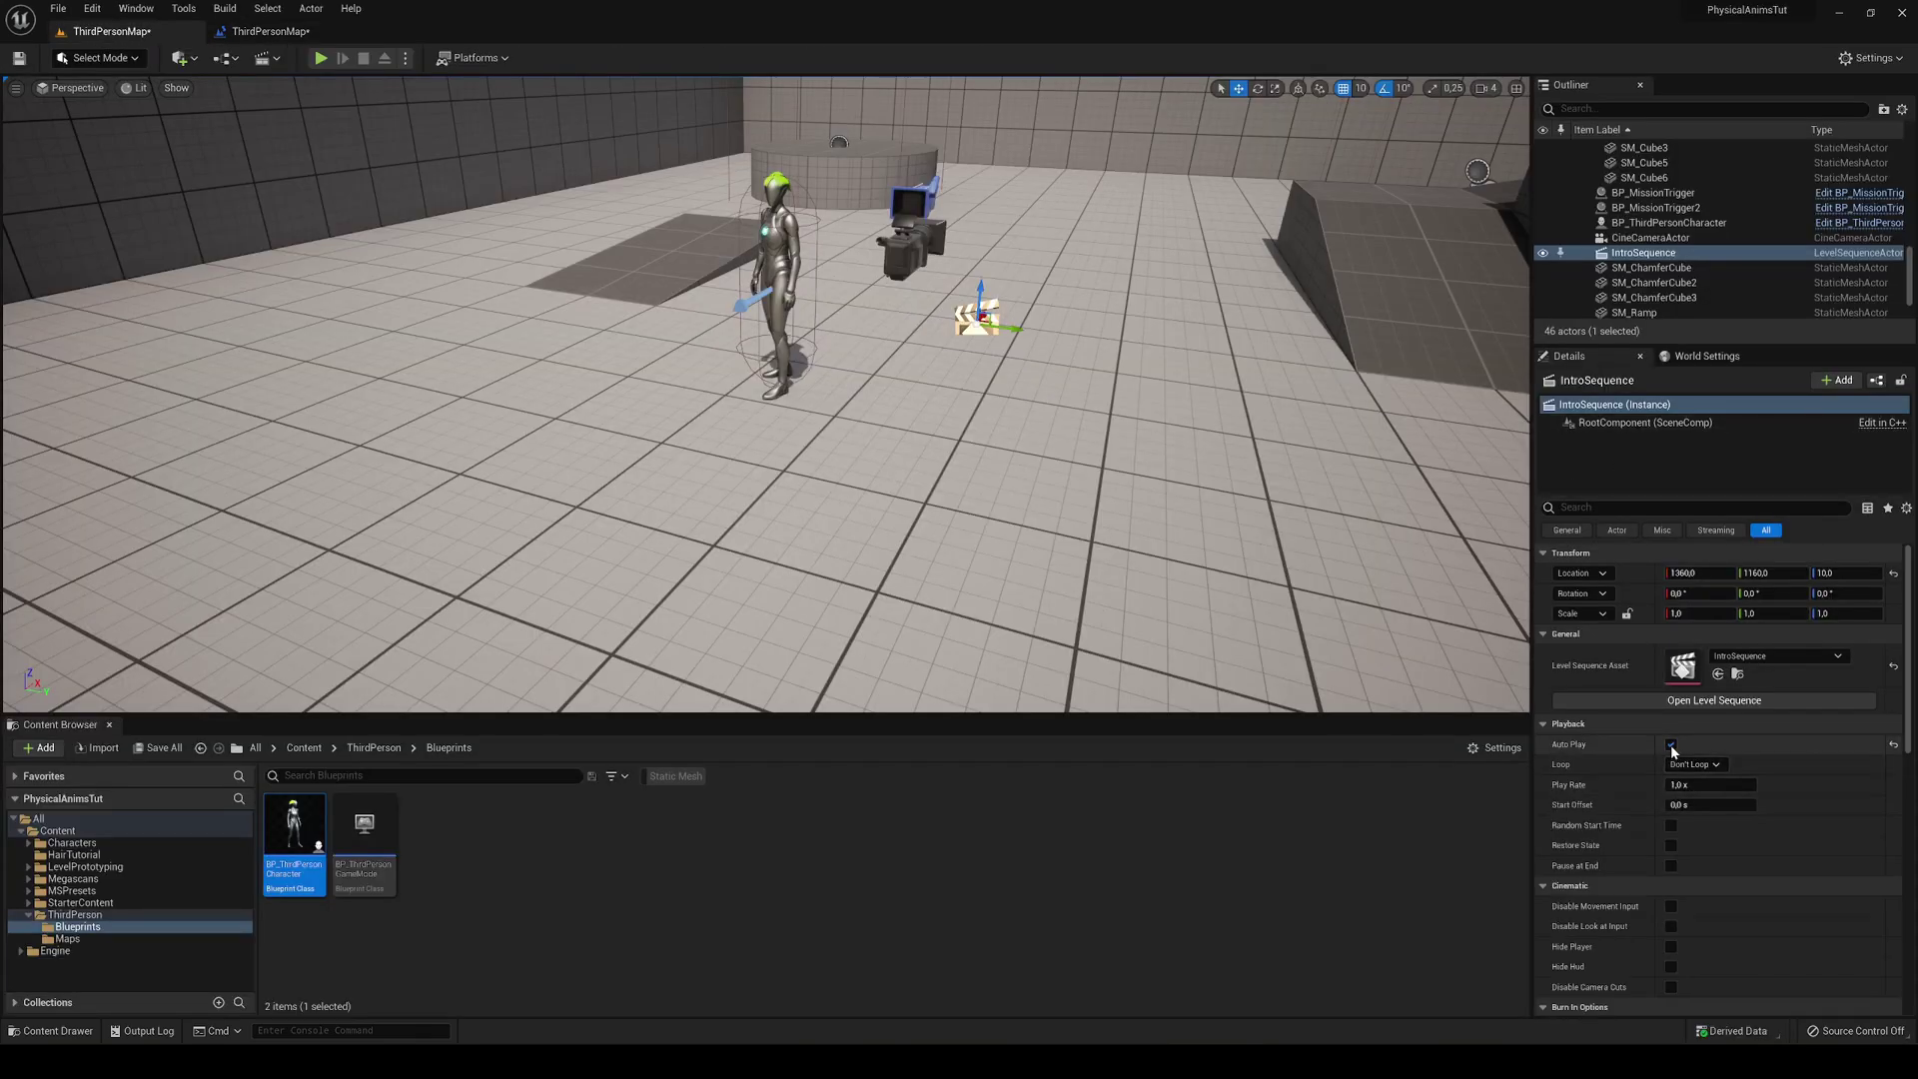
pyautogui.click(270, 31)
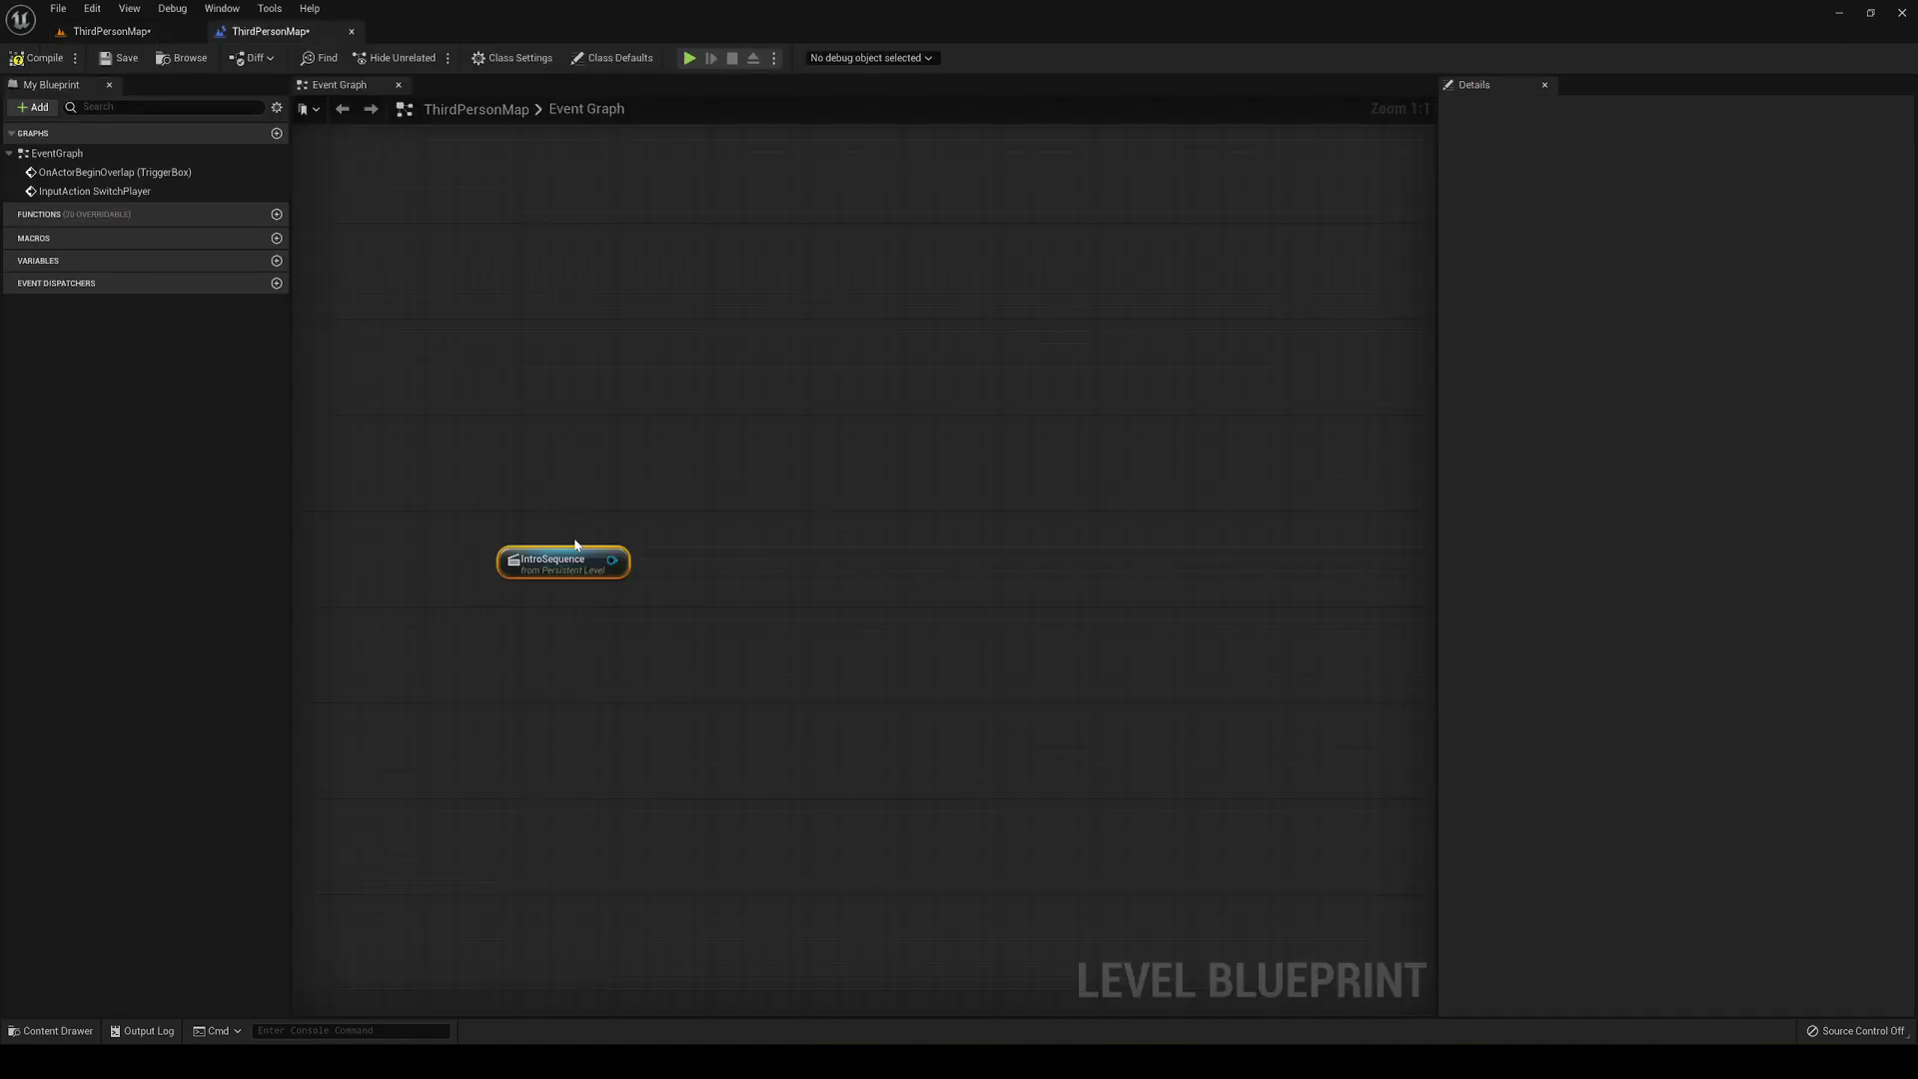
pyautogui.moveTo(609, 562); pyautogui.dragTo(676, 498)
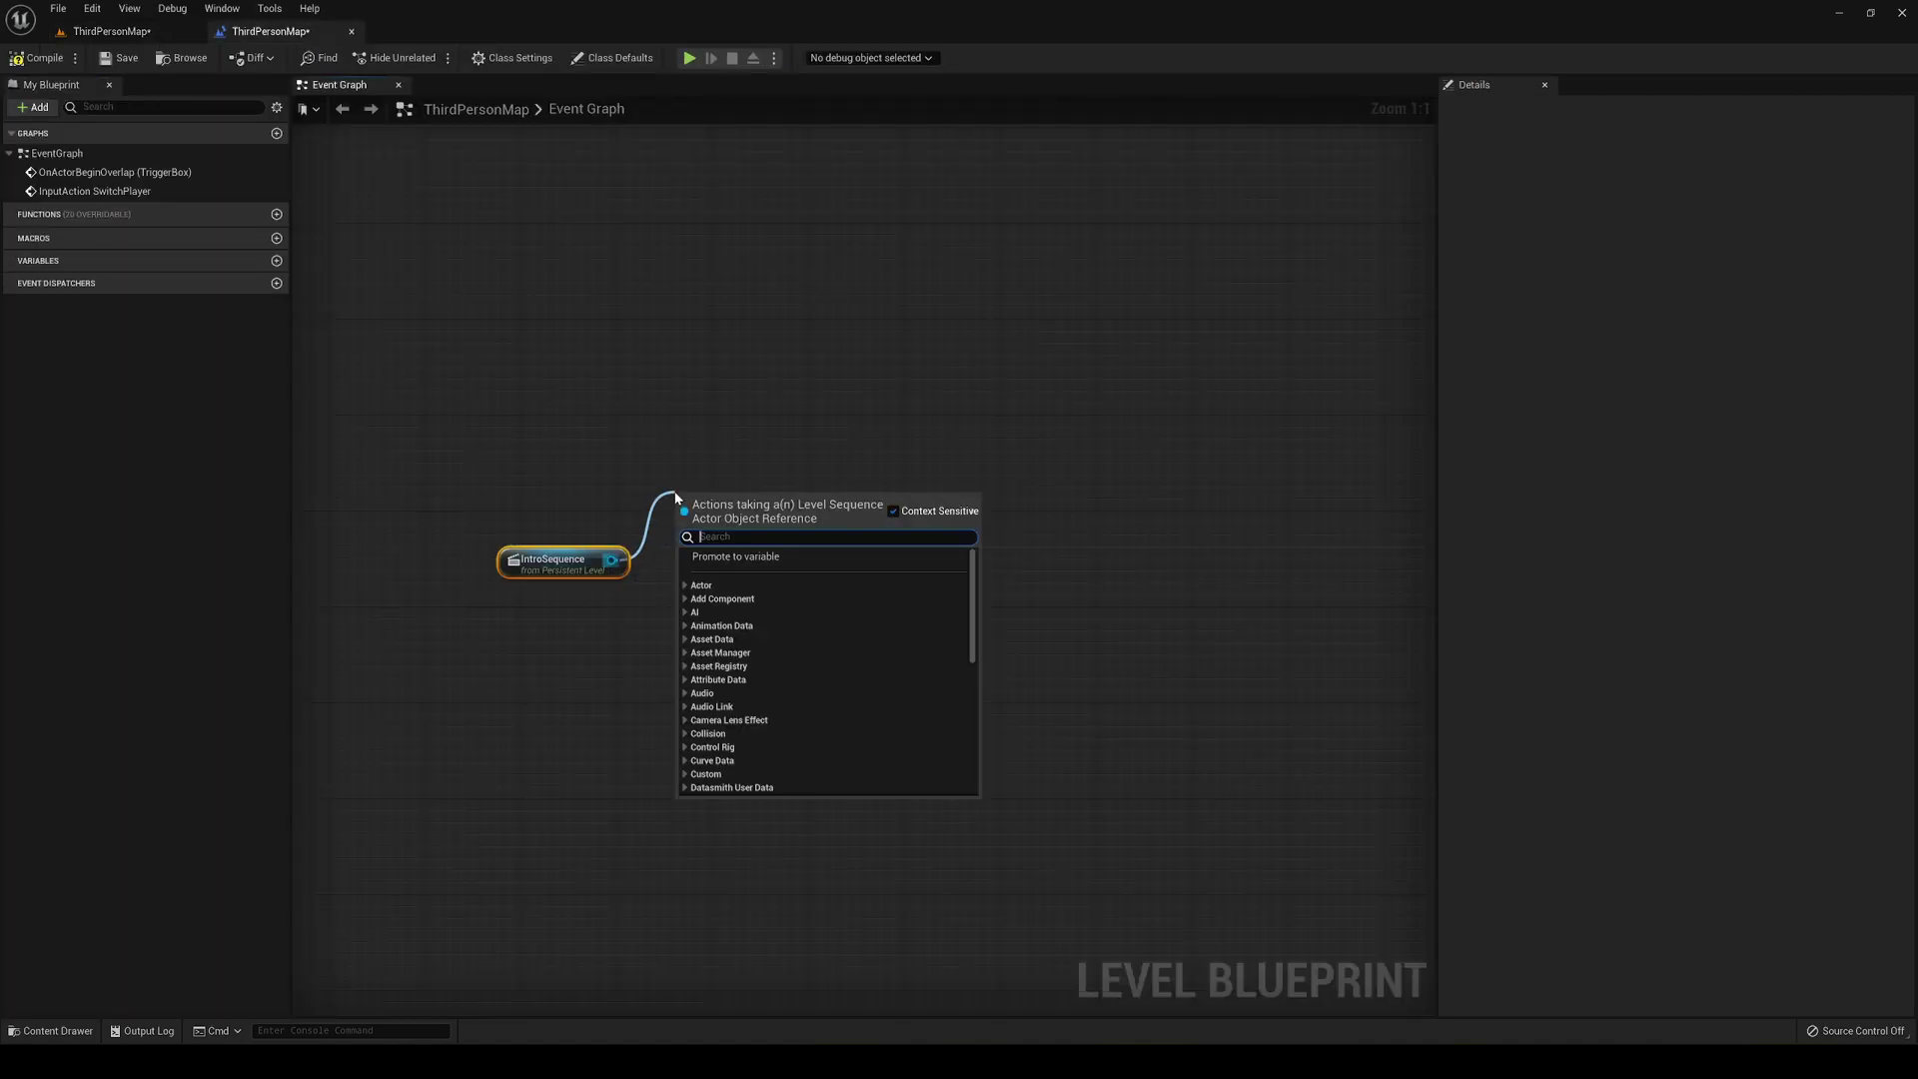
pyautogui.write('play')
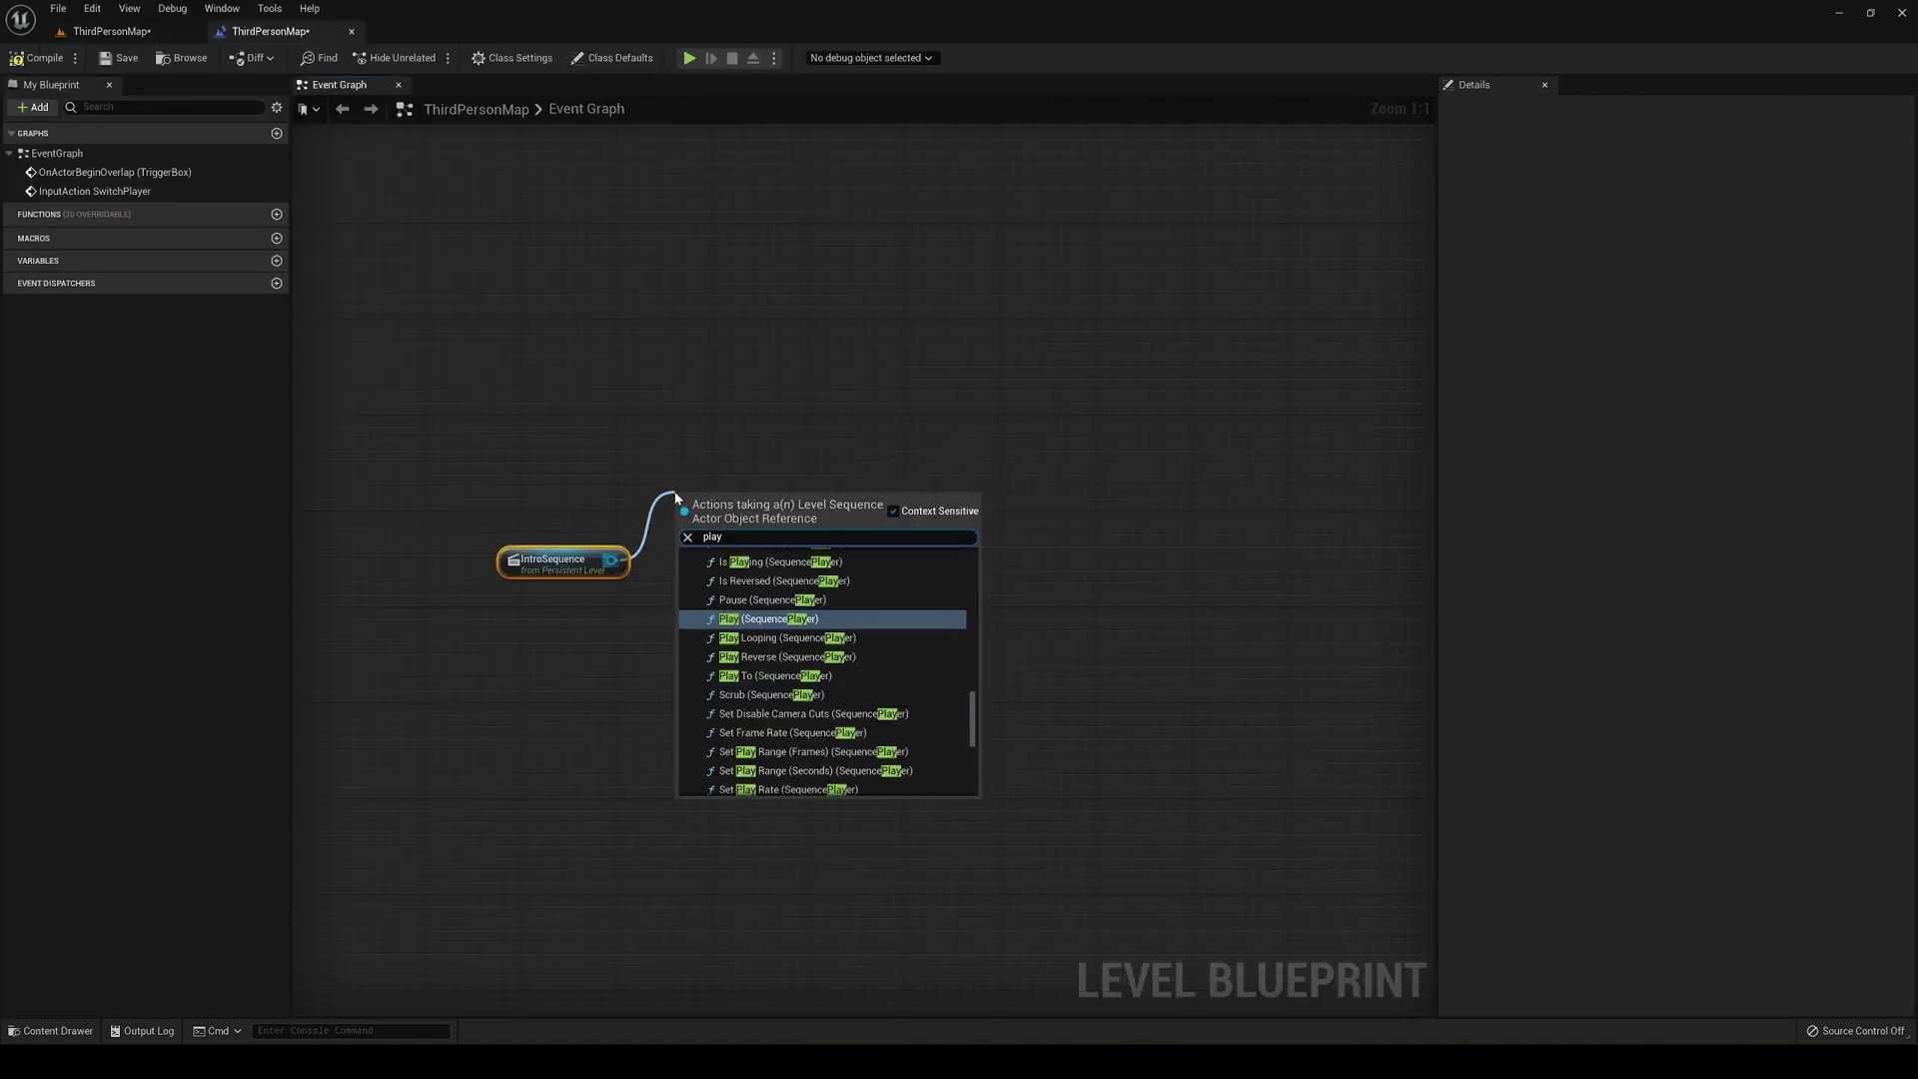
pyautogui.press('Return')
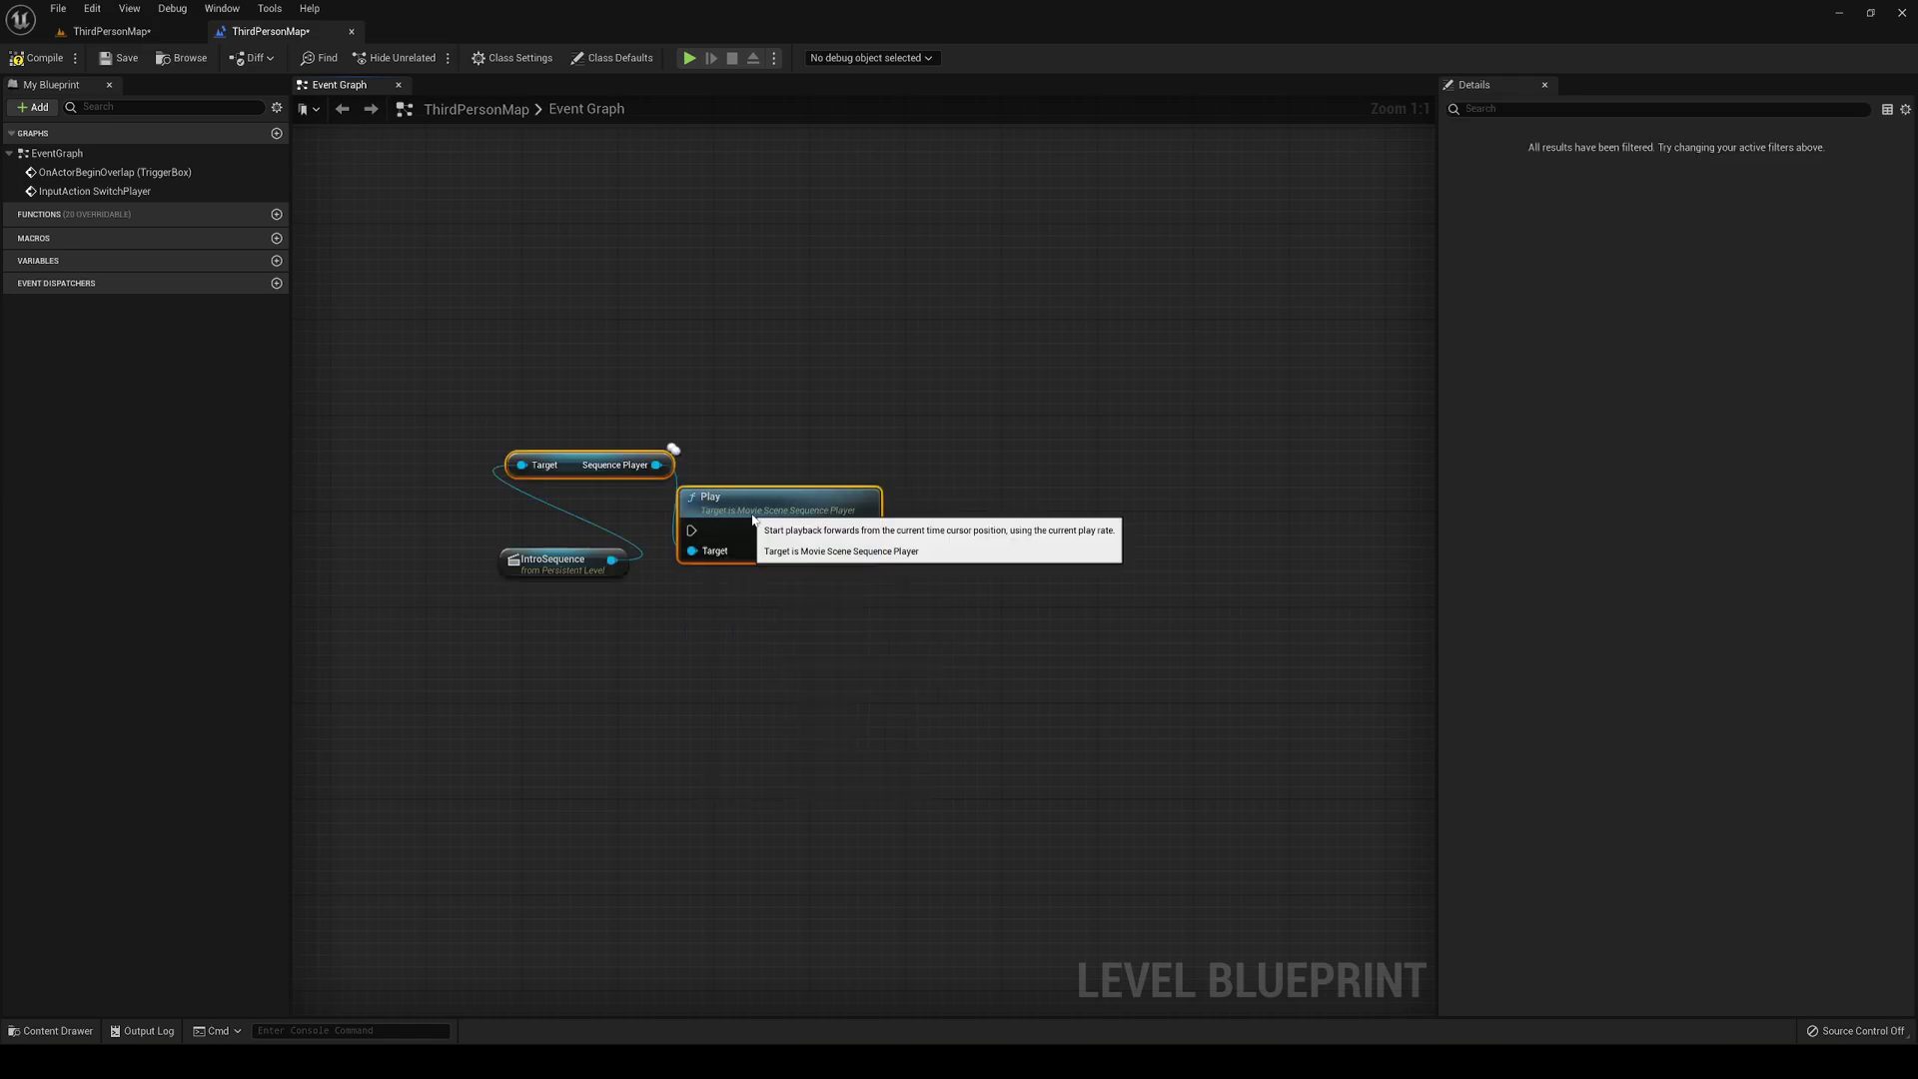
pyautogui.moveTo(757, 527); pyautogui.dragTo(835, 487)
pyautogui.moveTo(825, 615); pyautogui.dragTo(929, 662, button='right')
# Add an Event BeginPlay node, connect it to the Play node and compile the Level Blueprint.
pyautogui.rightClick(721, 522)
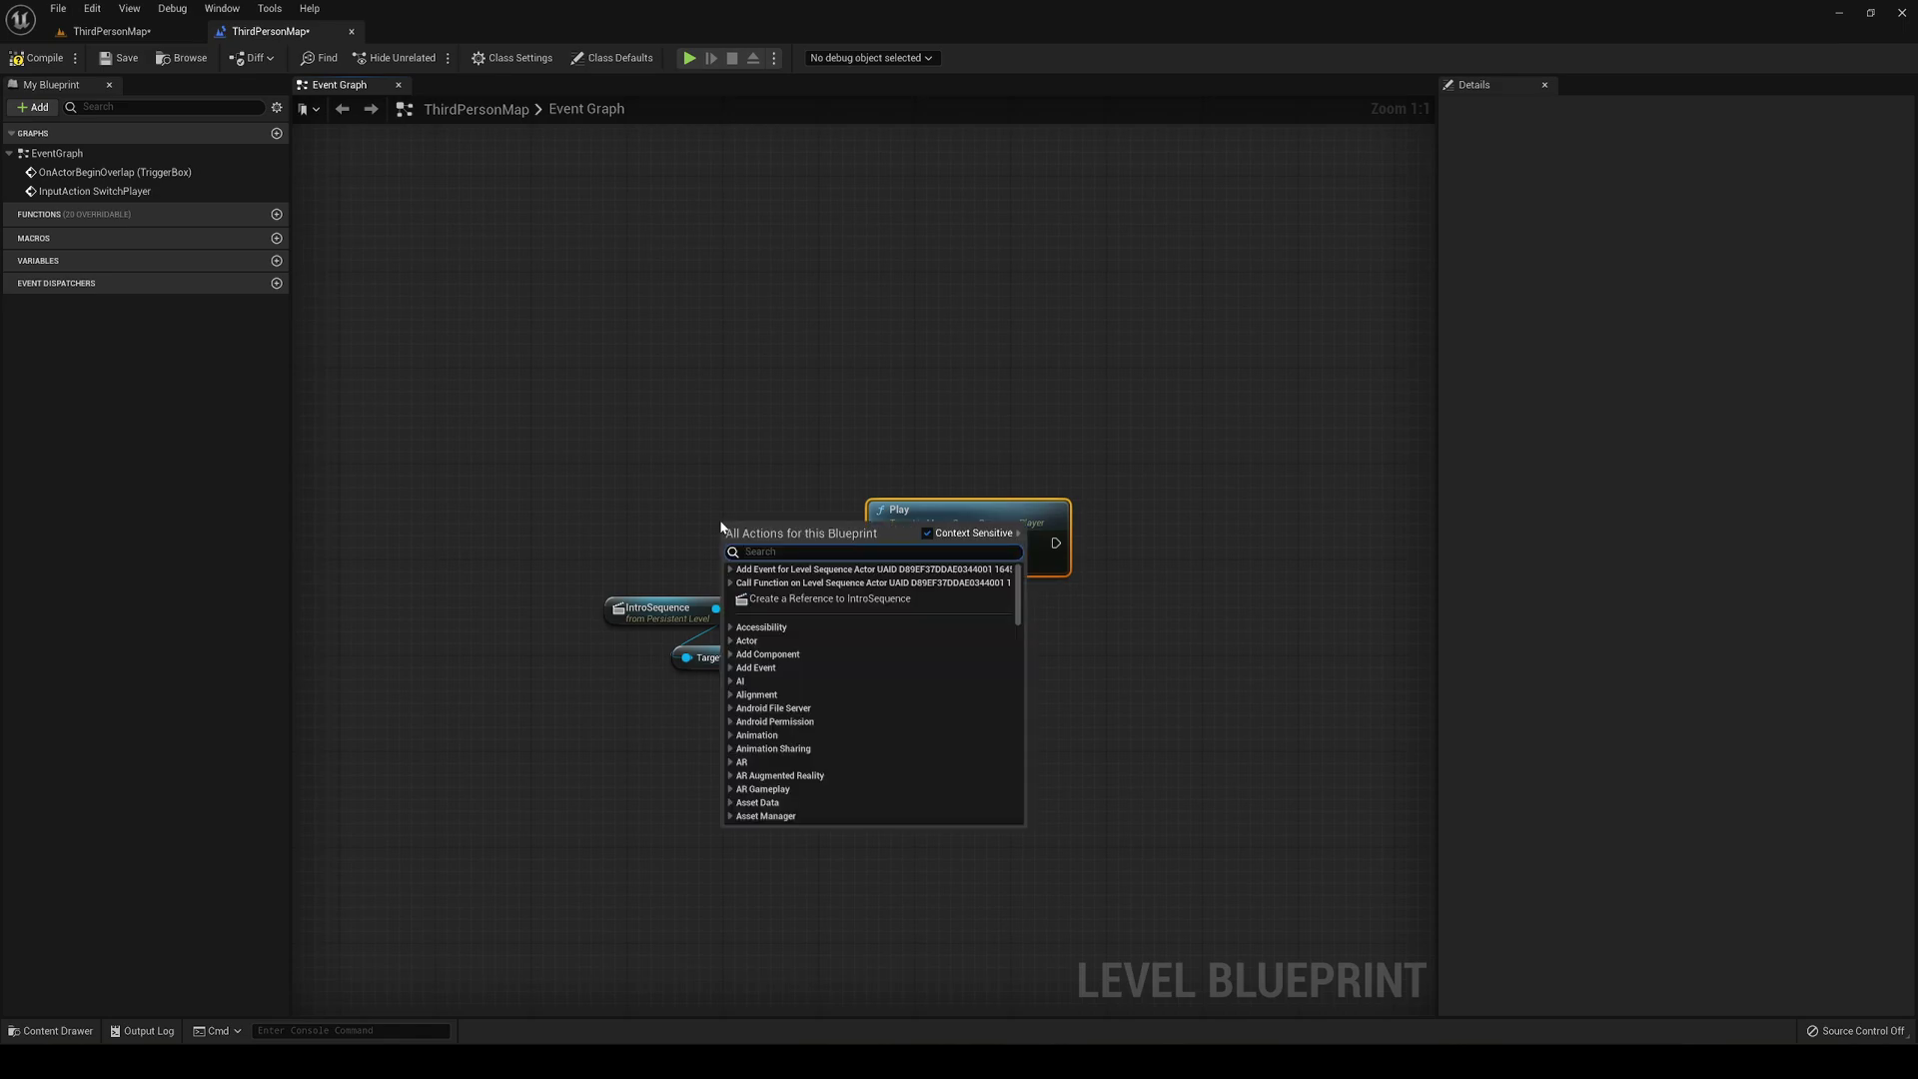
pyautogui.write('begin')
pyautogui.press('Return')
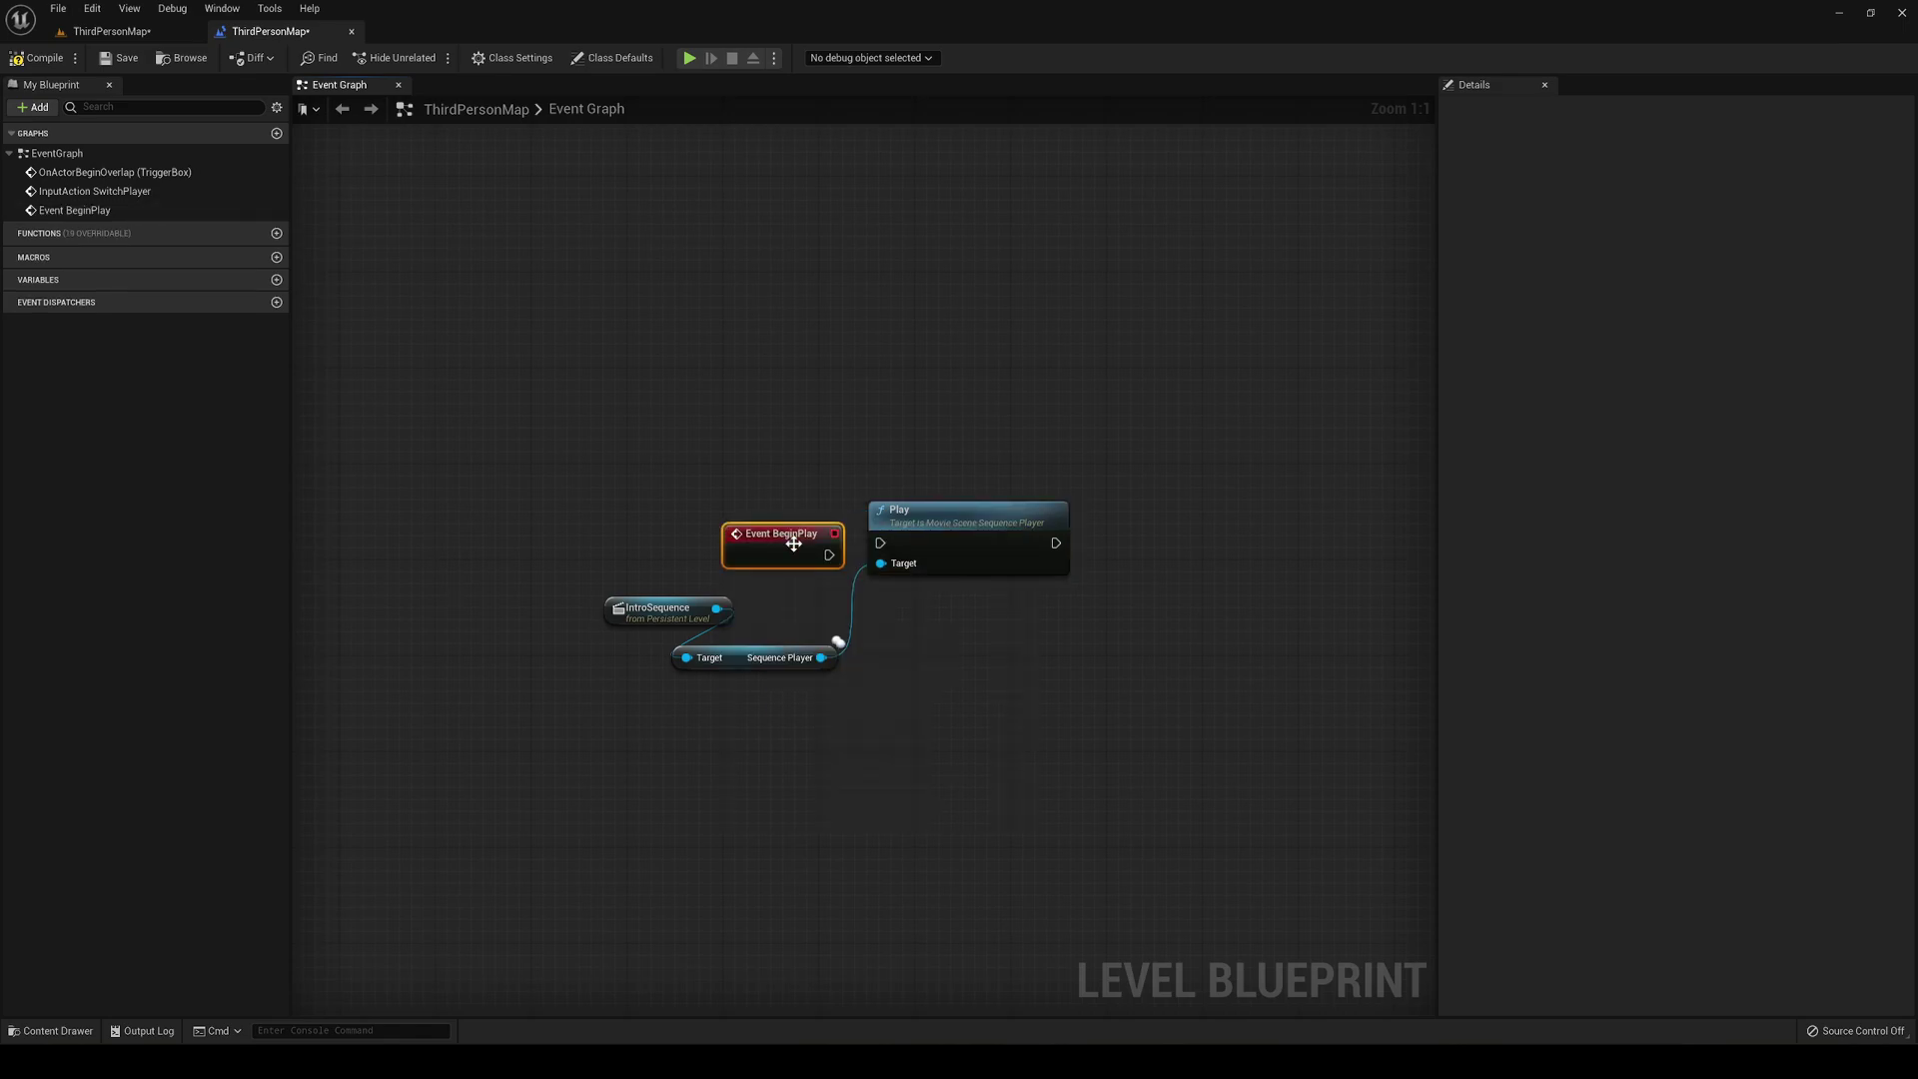
pyautogui.moveTo(811, 546); pyautogui.dragTo(799, 535)
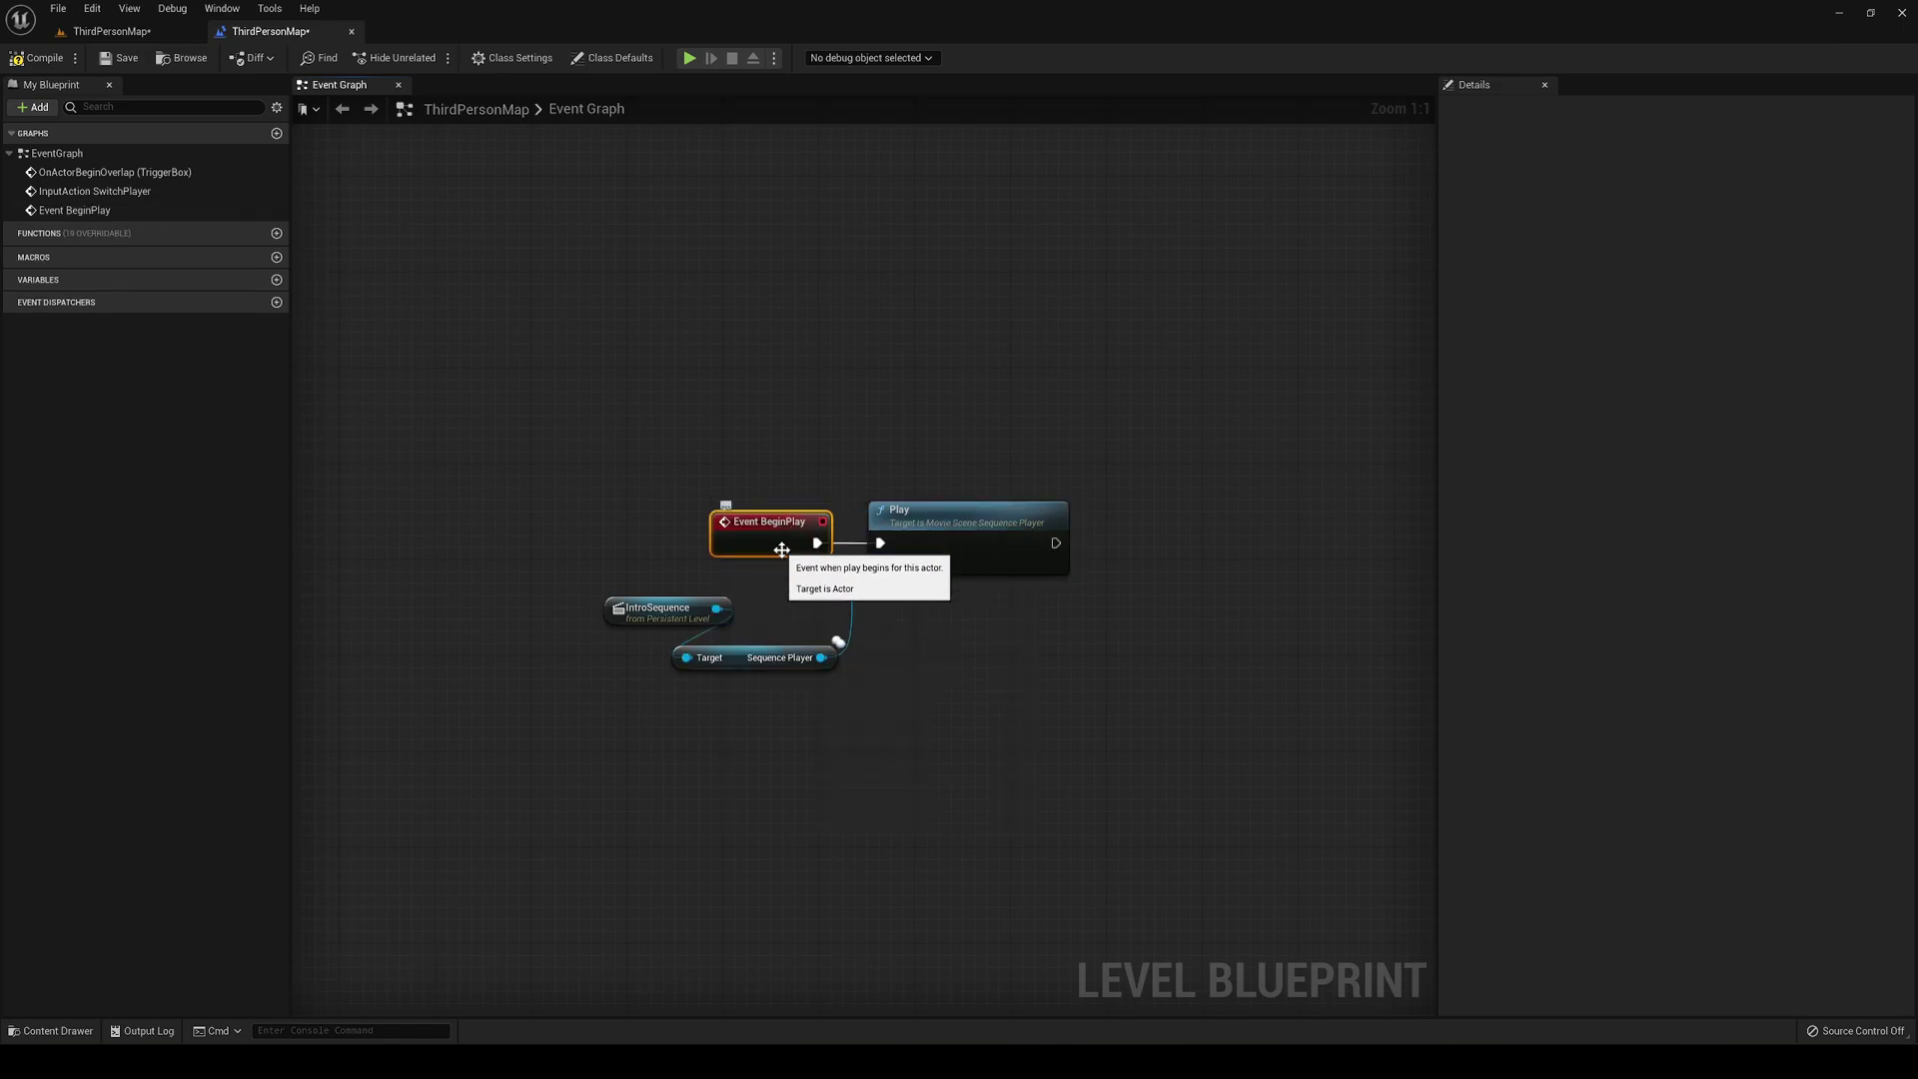
pyautogui.click(801, 586)
pyautogui.click(28, 57)
# Play-test the level to check that BeginPlay starts the intro and whether the character can move during it.
pyautogui.click(113, 31)
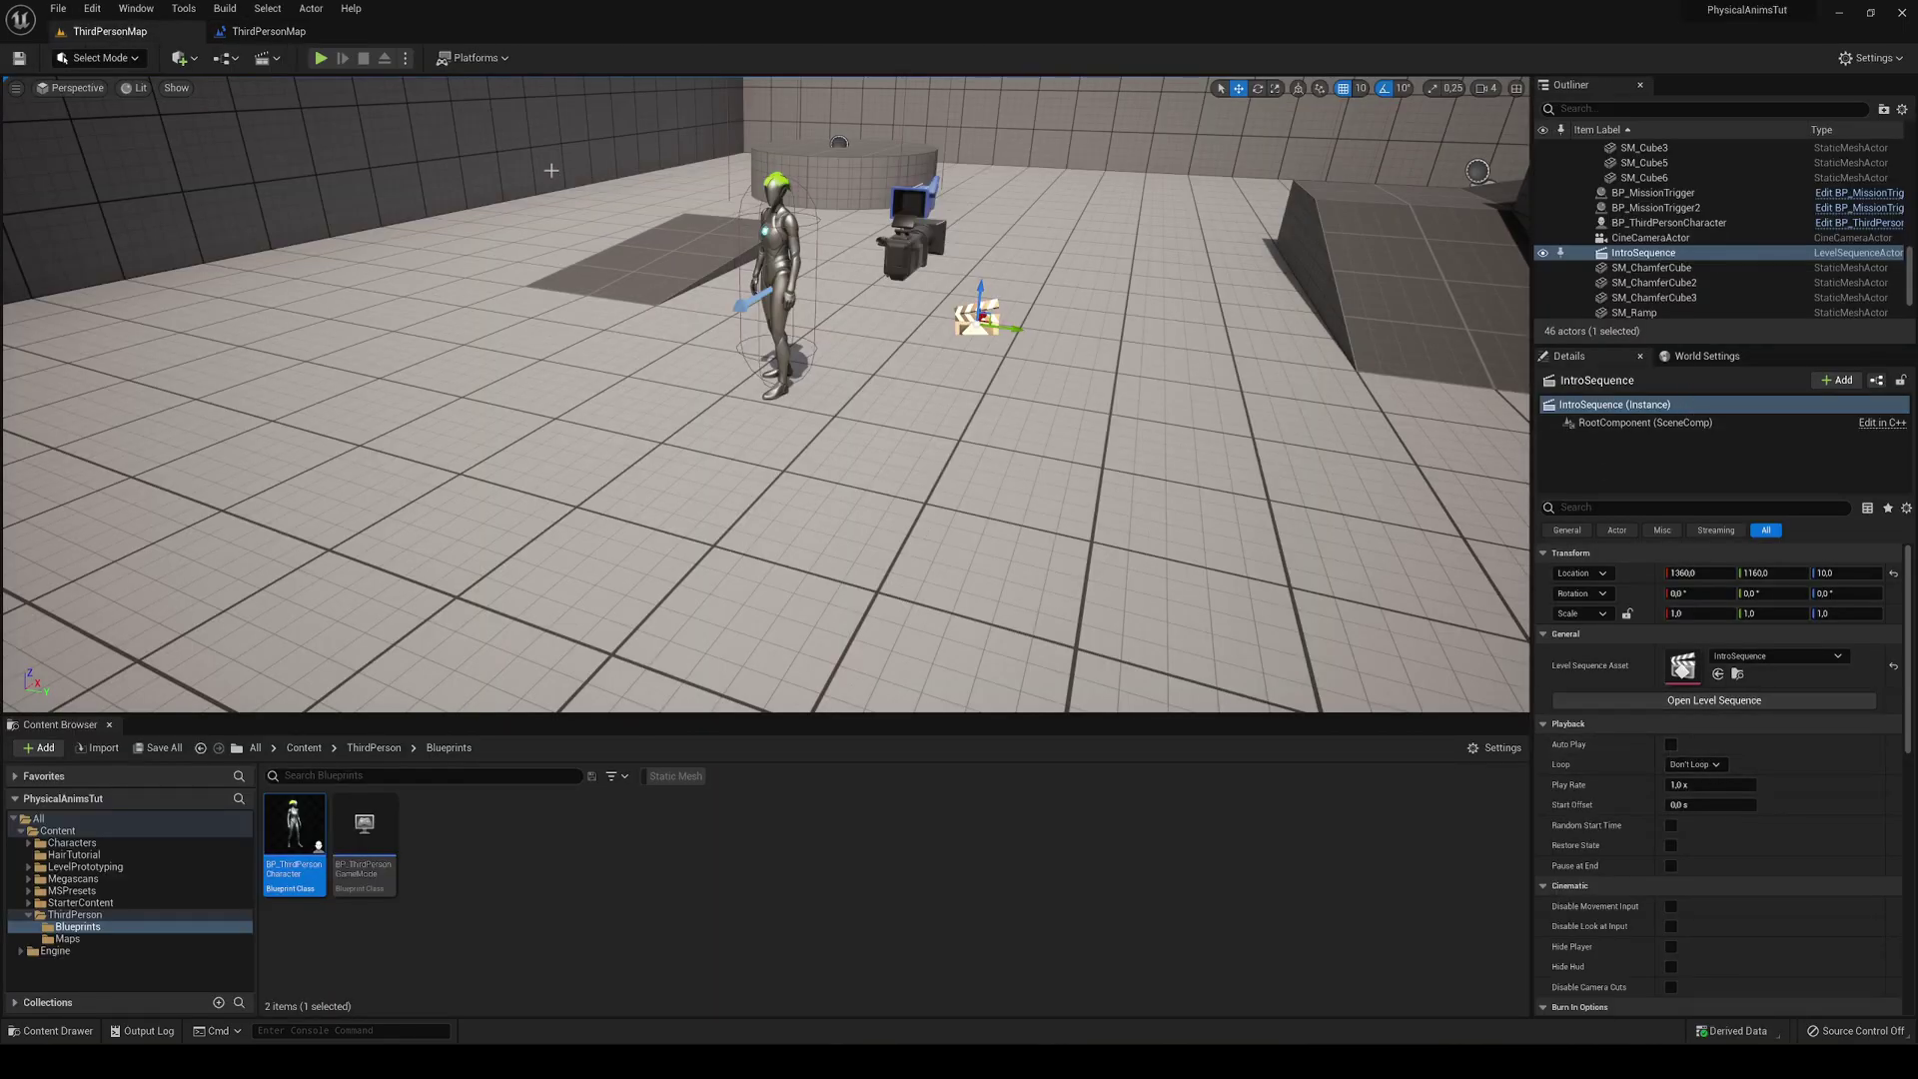
pyautogui.click(322, 58)
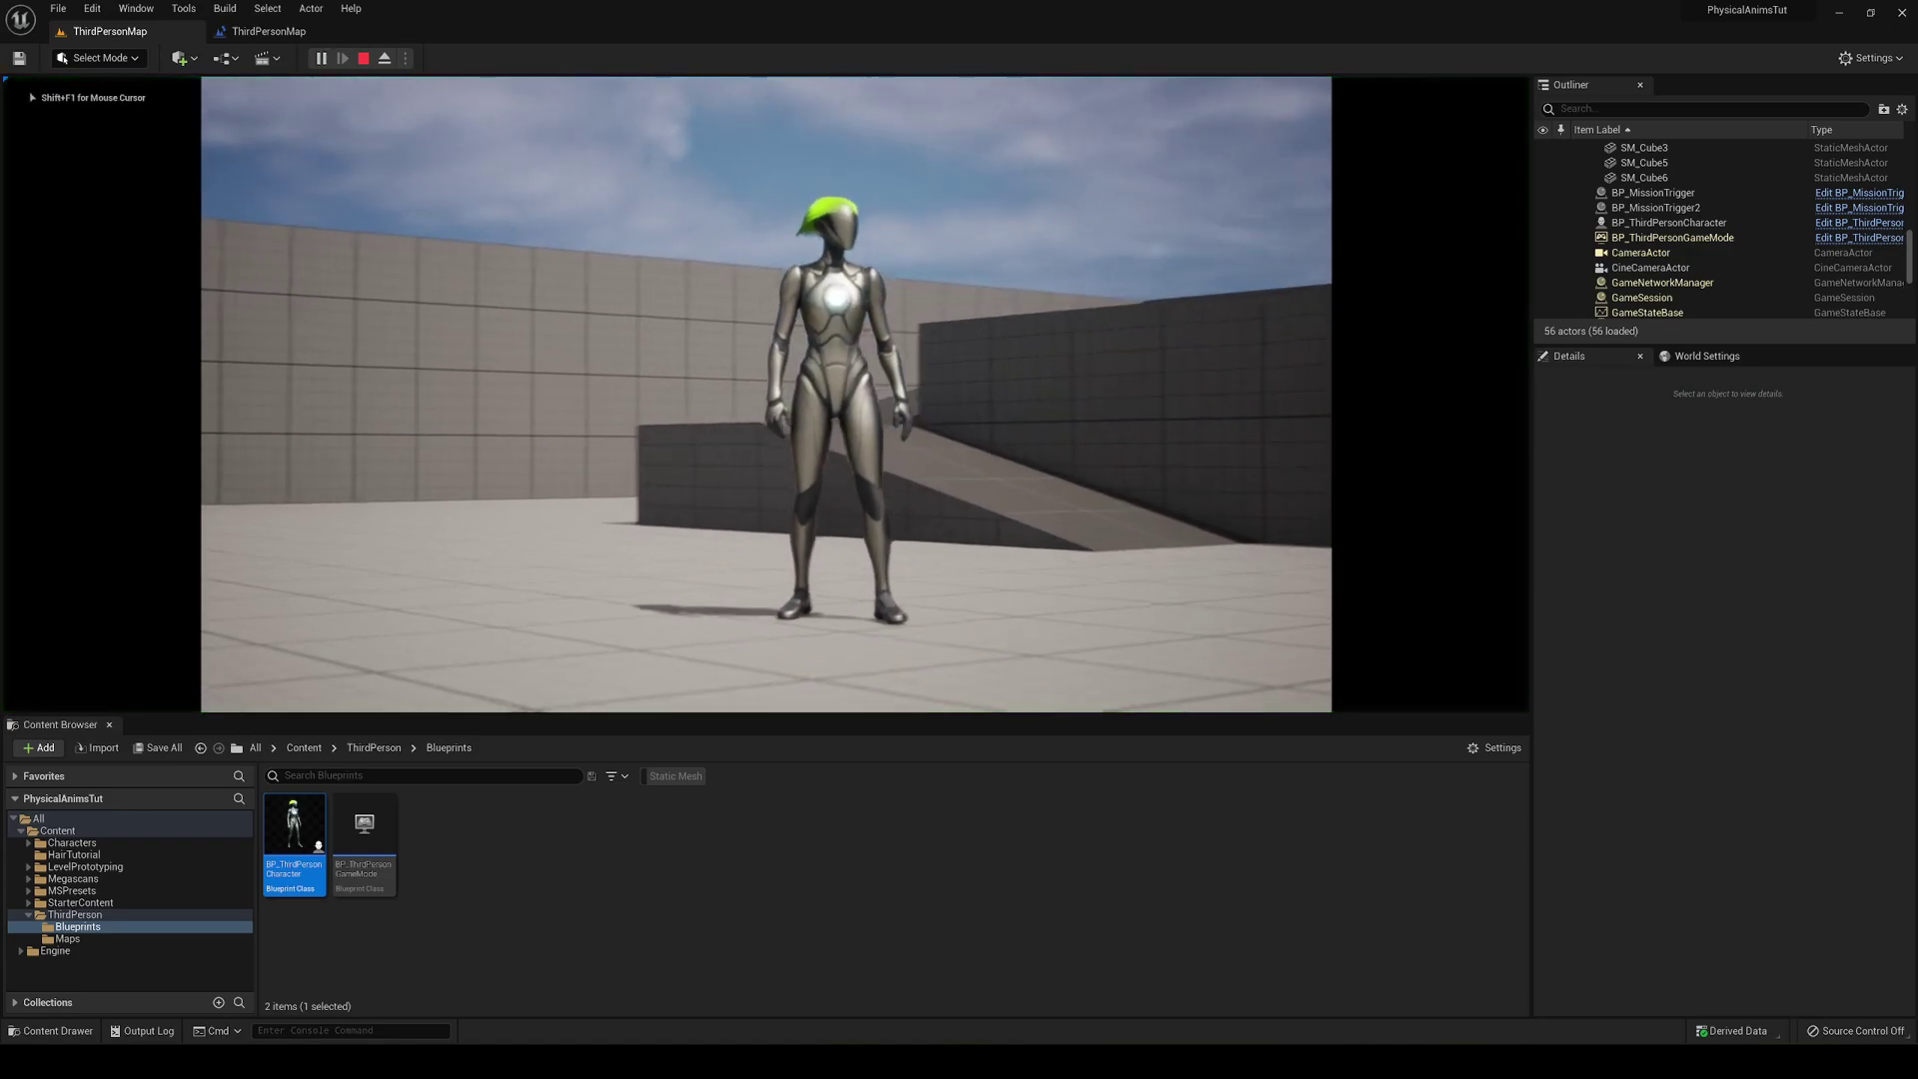
pyautogui.press('d')
pyautogui.press('w')
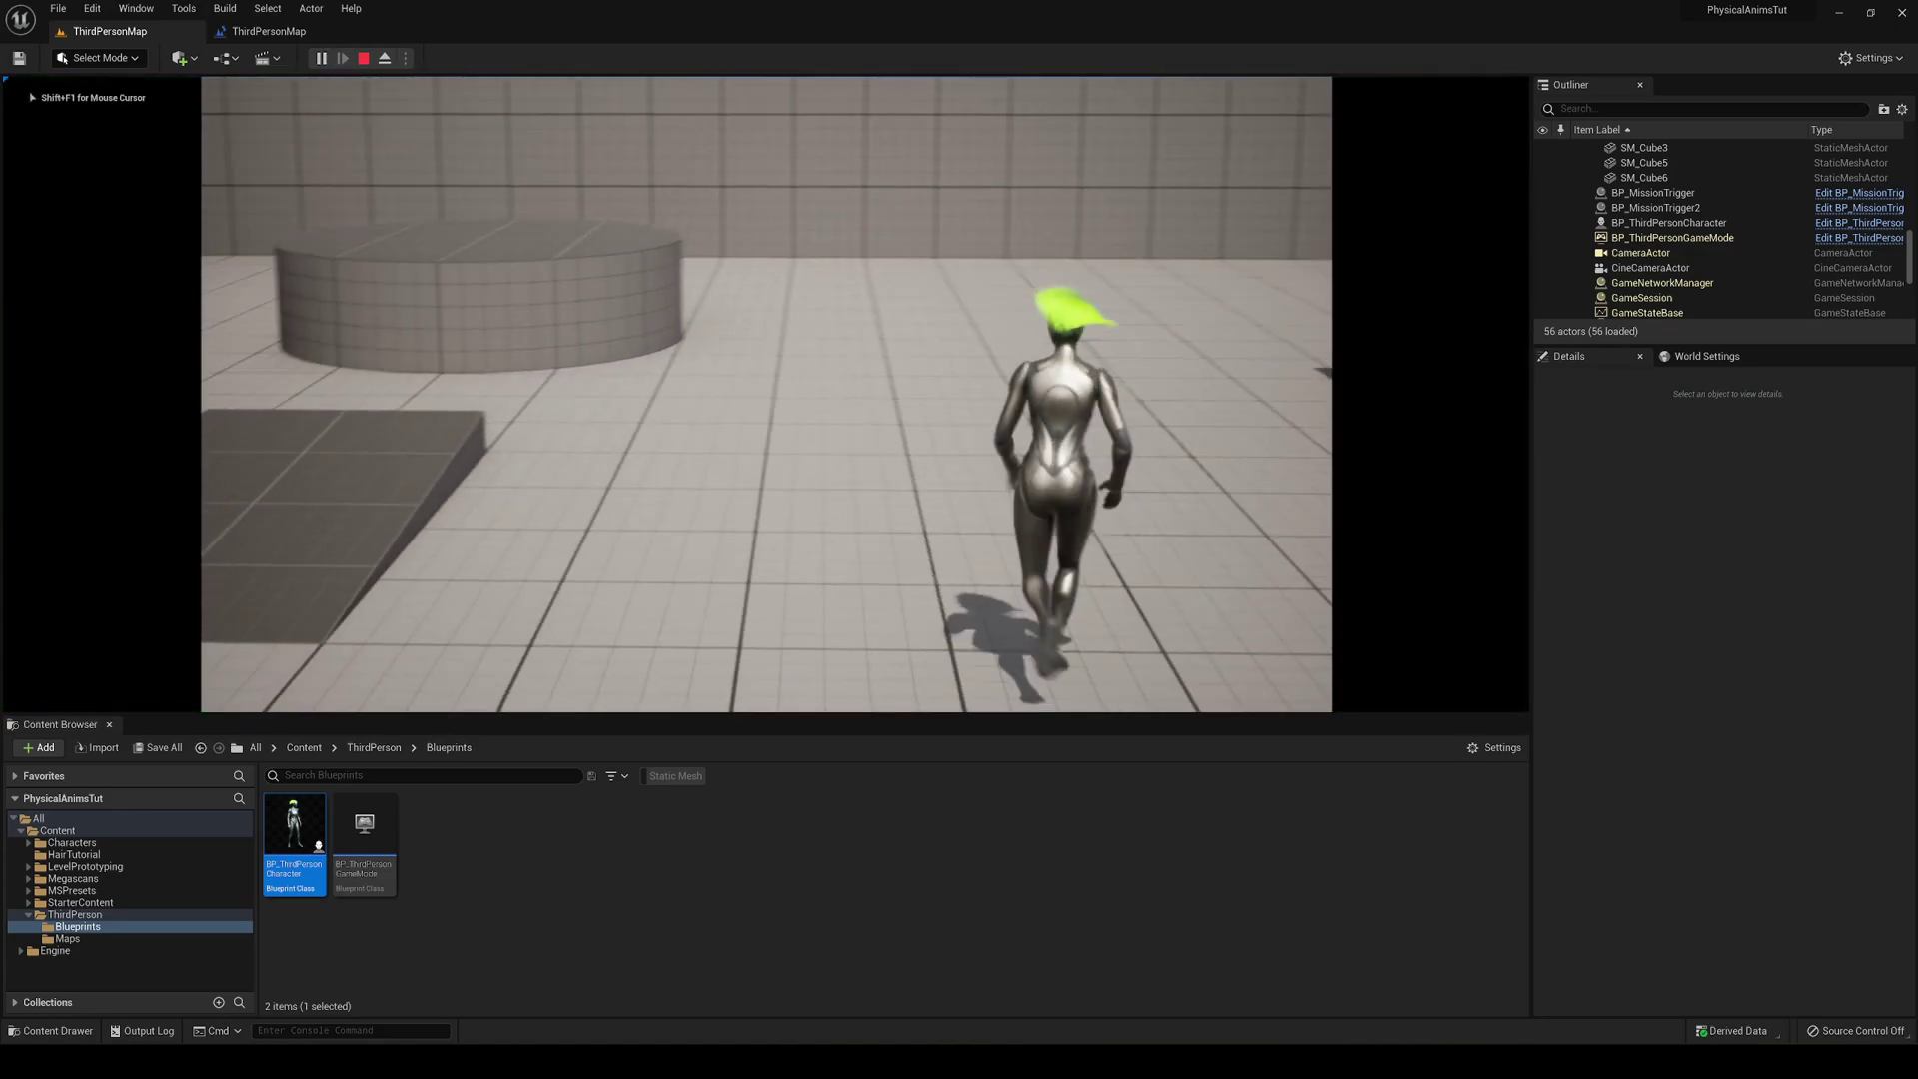
pyautogui.press('s')
pyautogui.press('Escape')
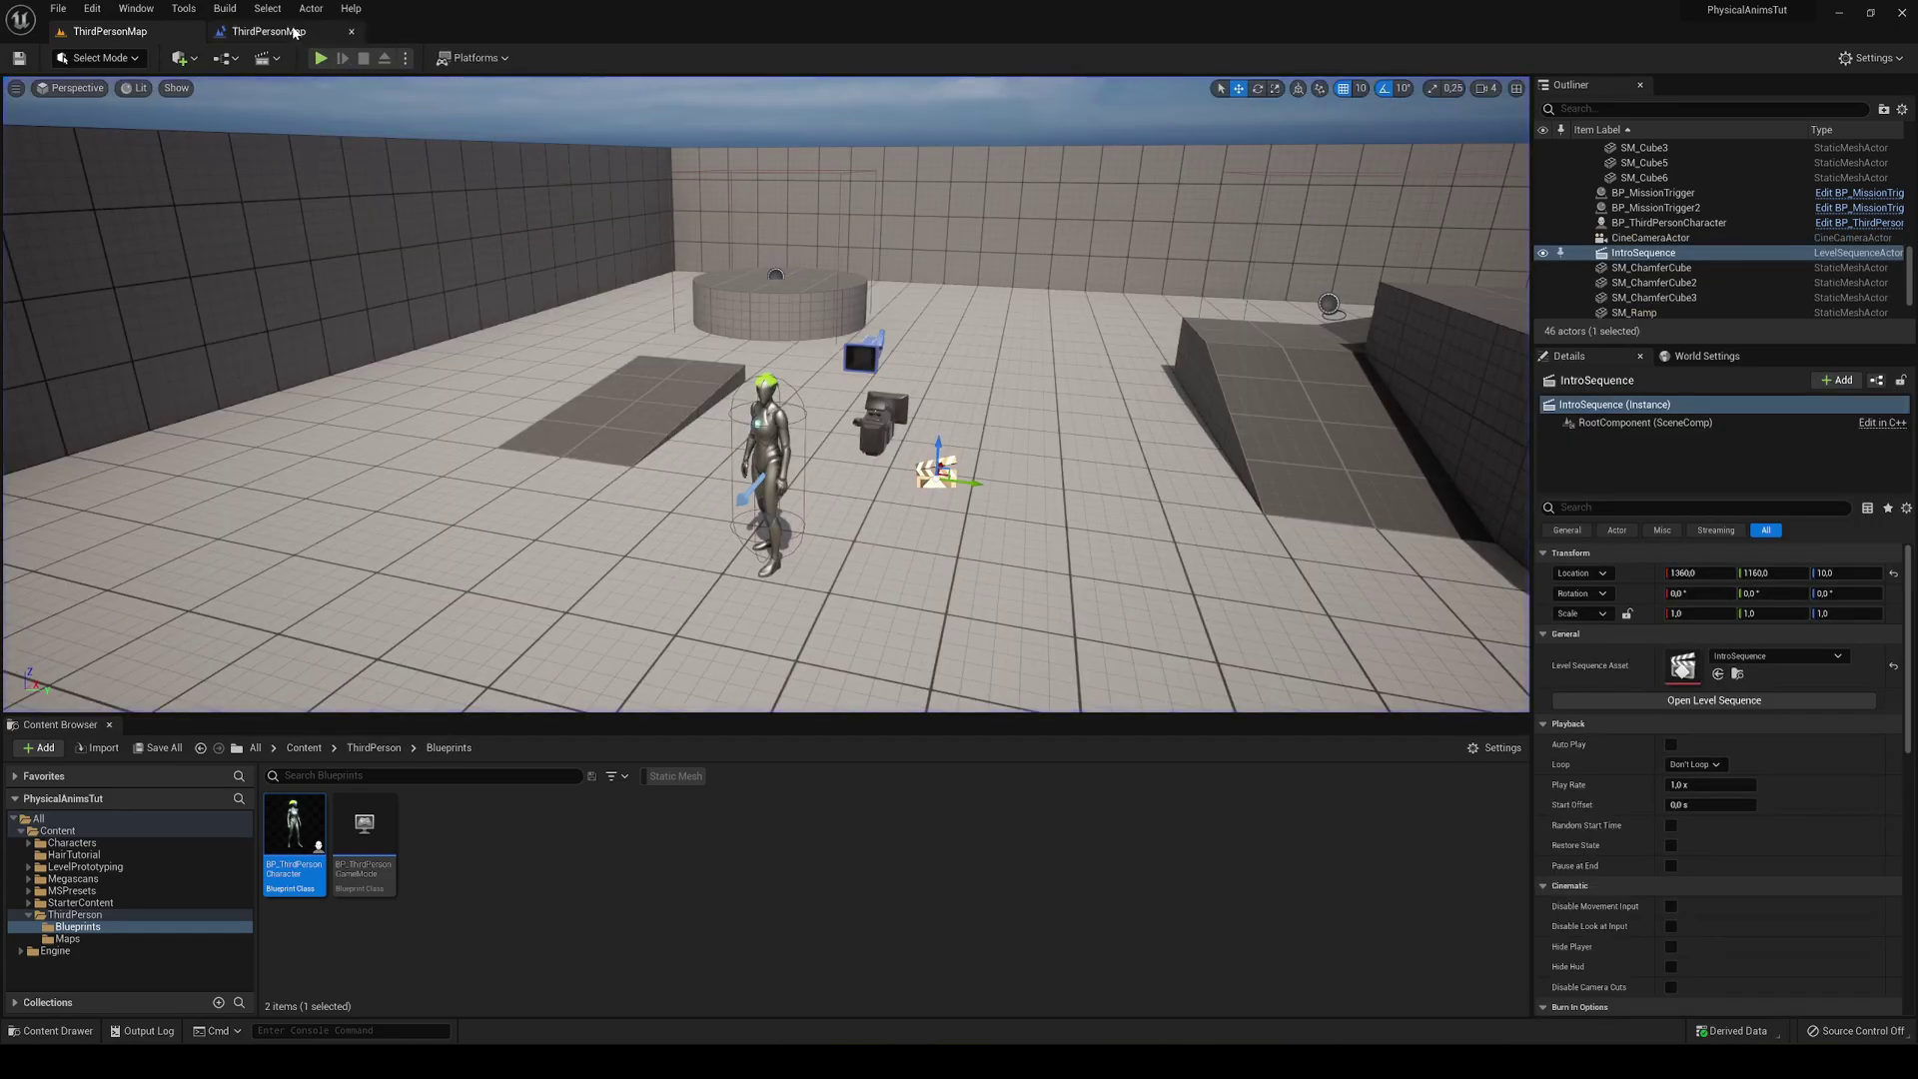
# Add a Cast To BP_ThirdPersonCharacter node after Play, with Get Player Character as its object.
pyautogui.click(291, 31)
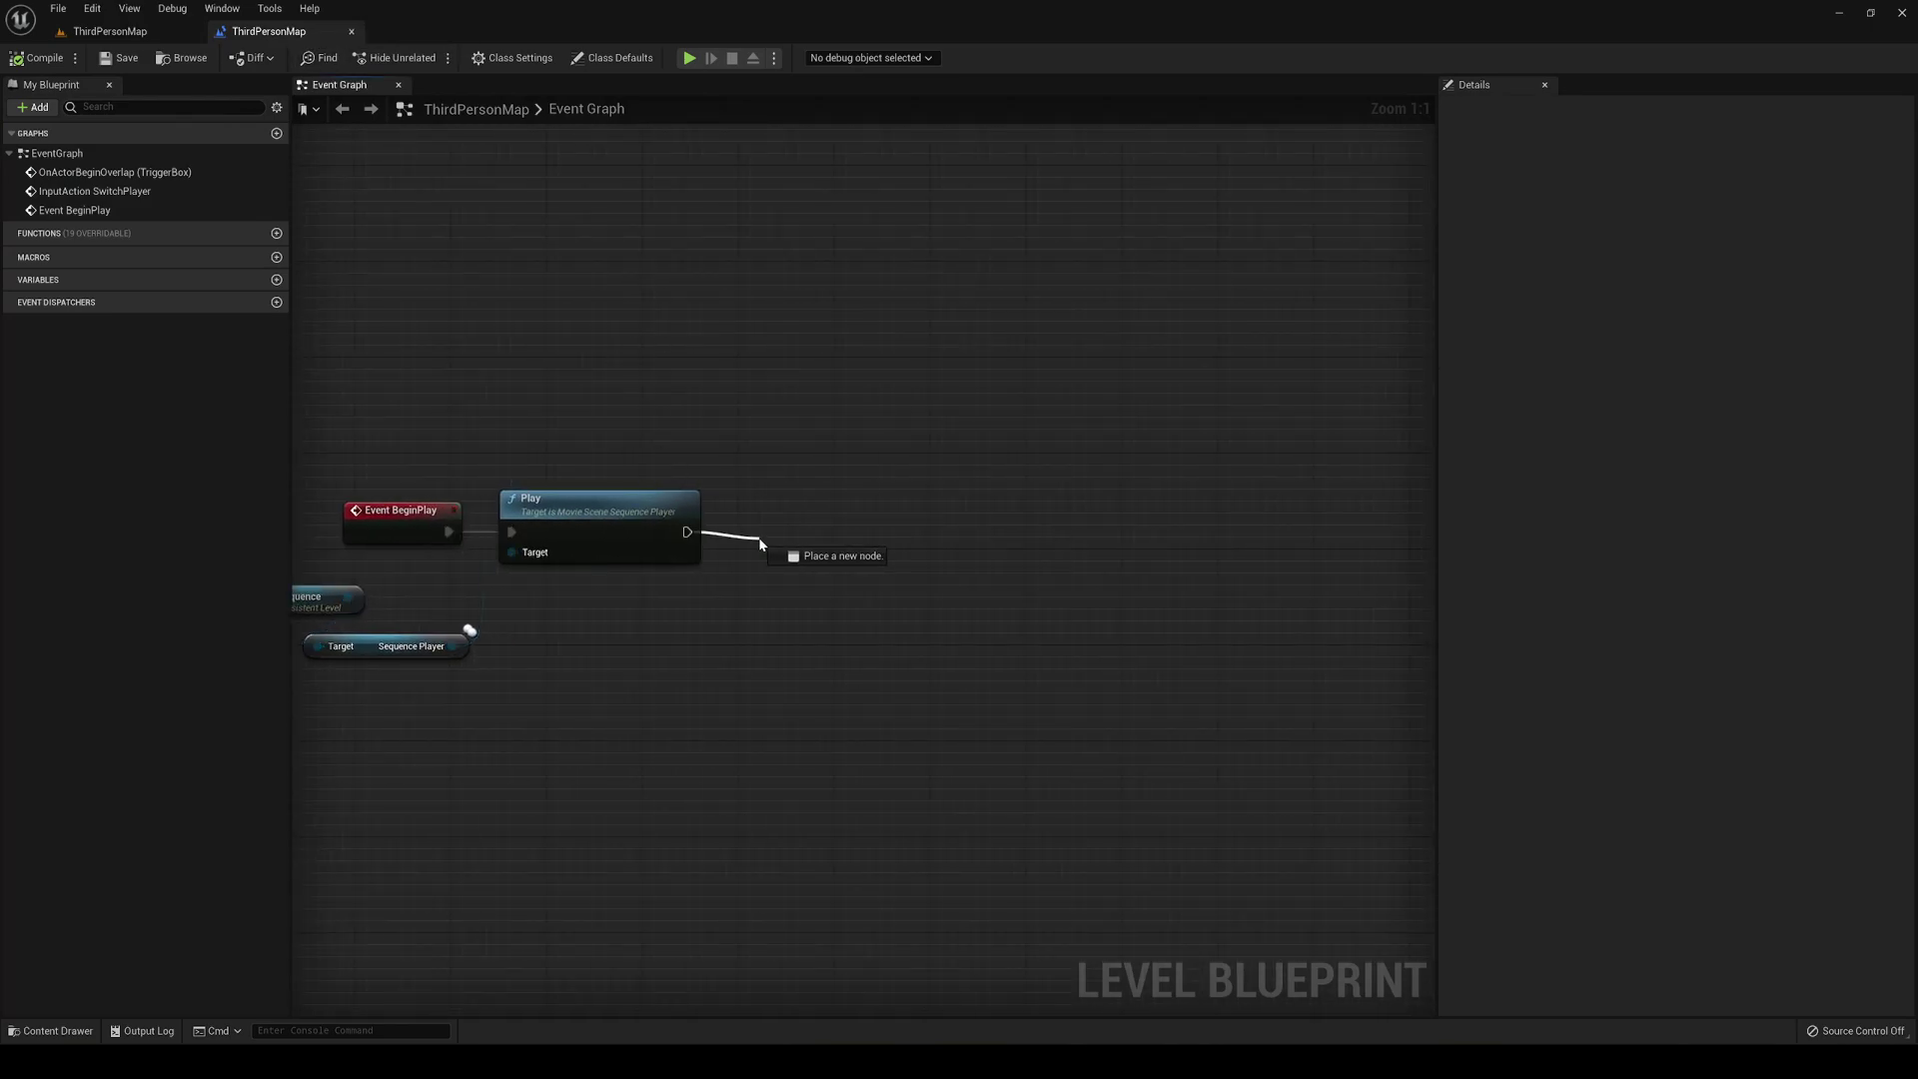
pyautogui.moveTo(741, 536); pyautogui.dragTo(742, 538)
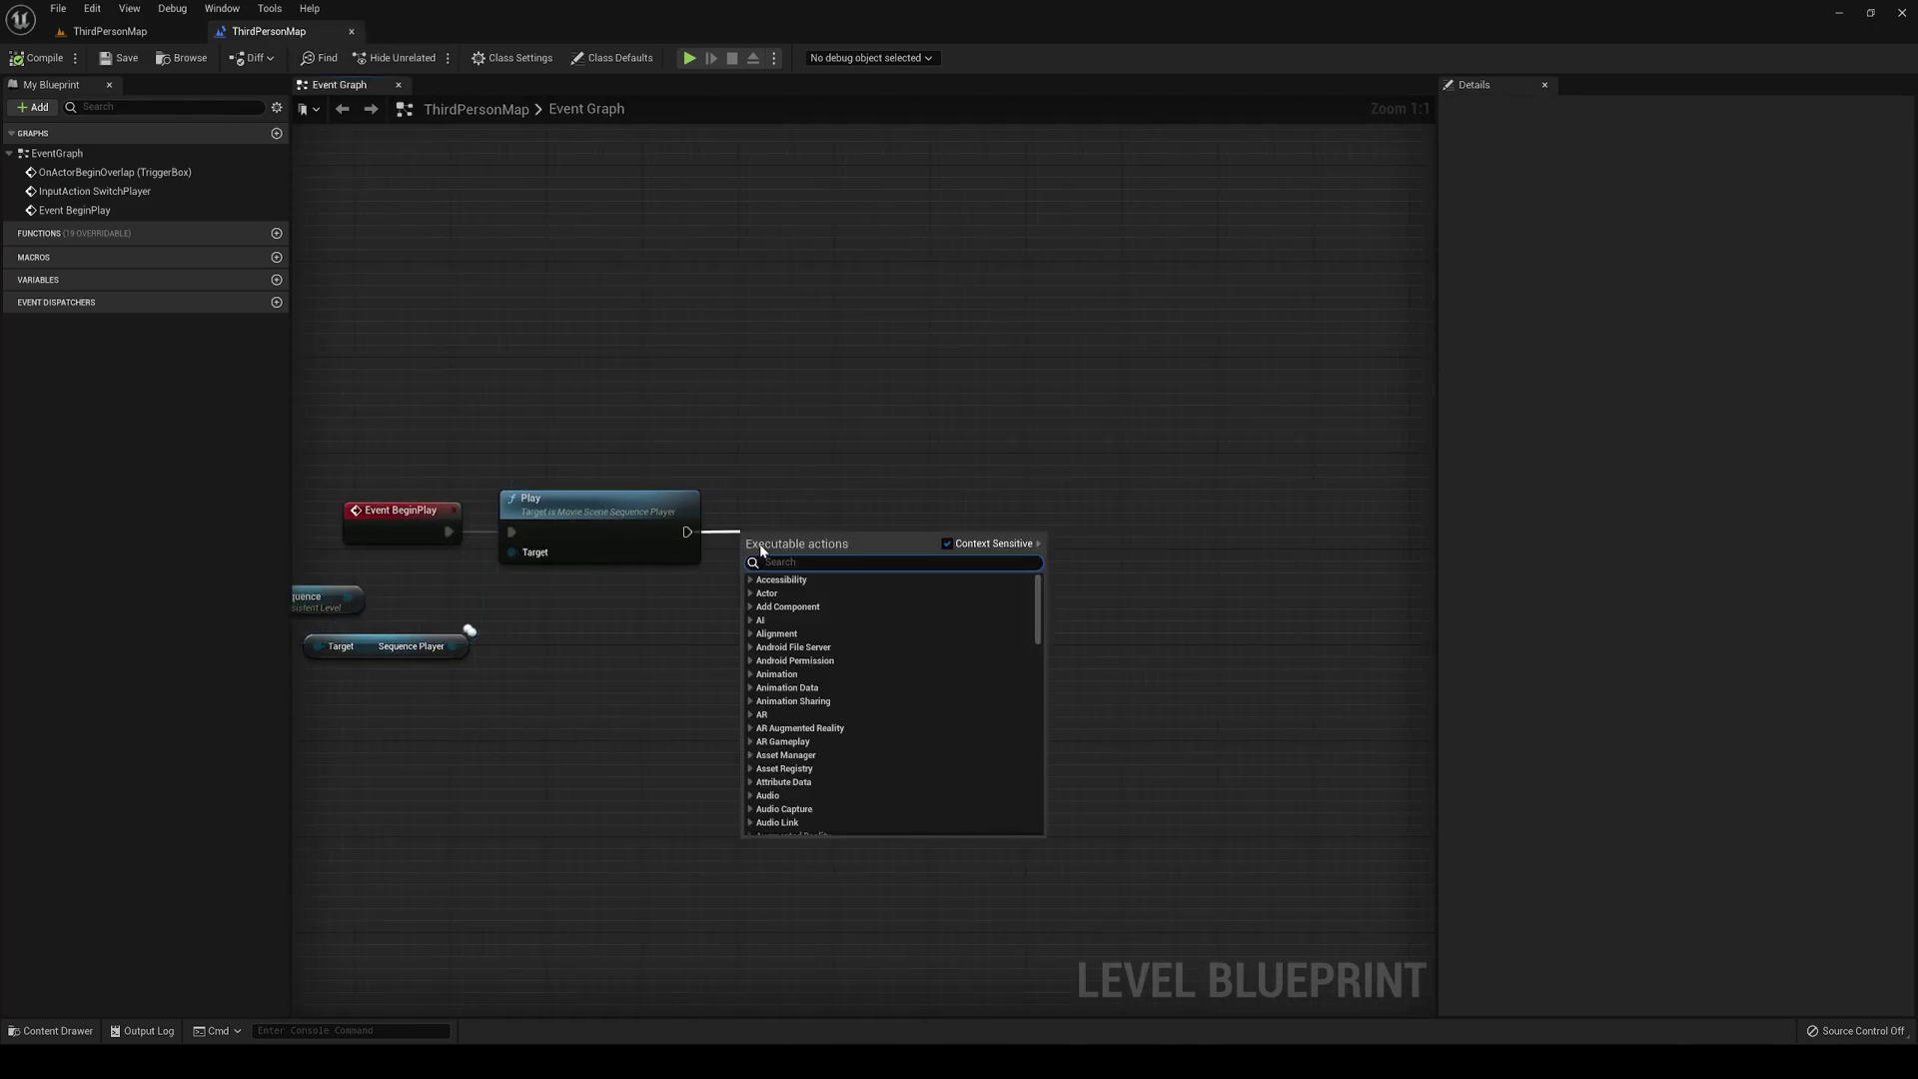
pyautogui.write('cast to third')
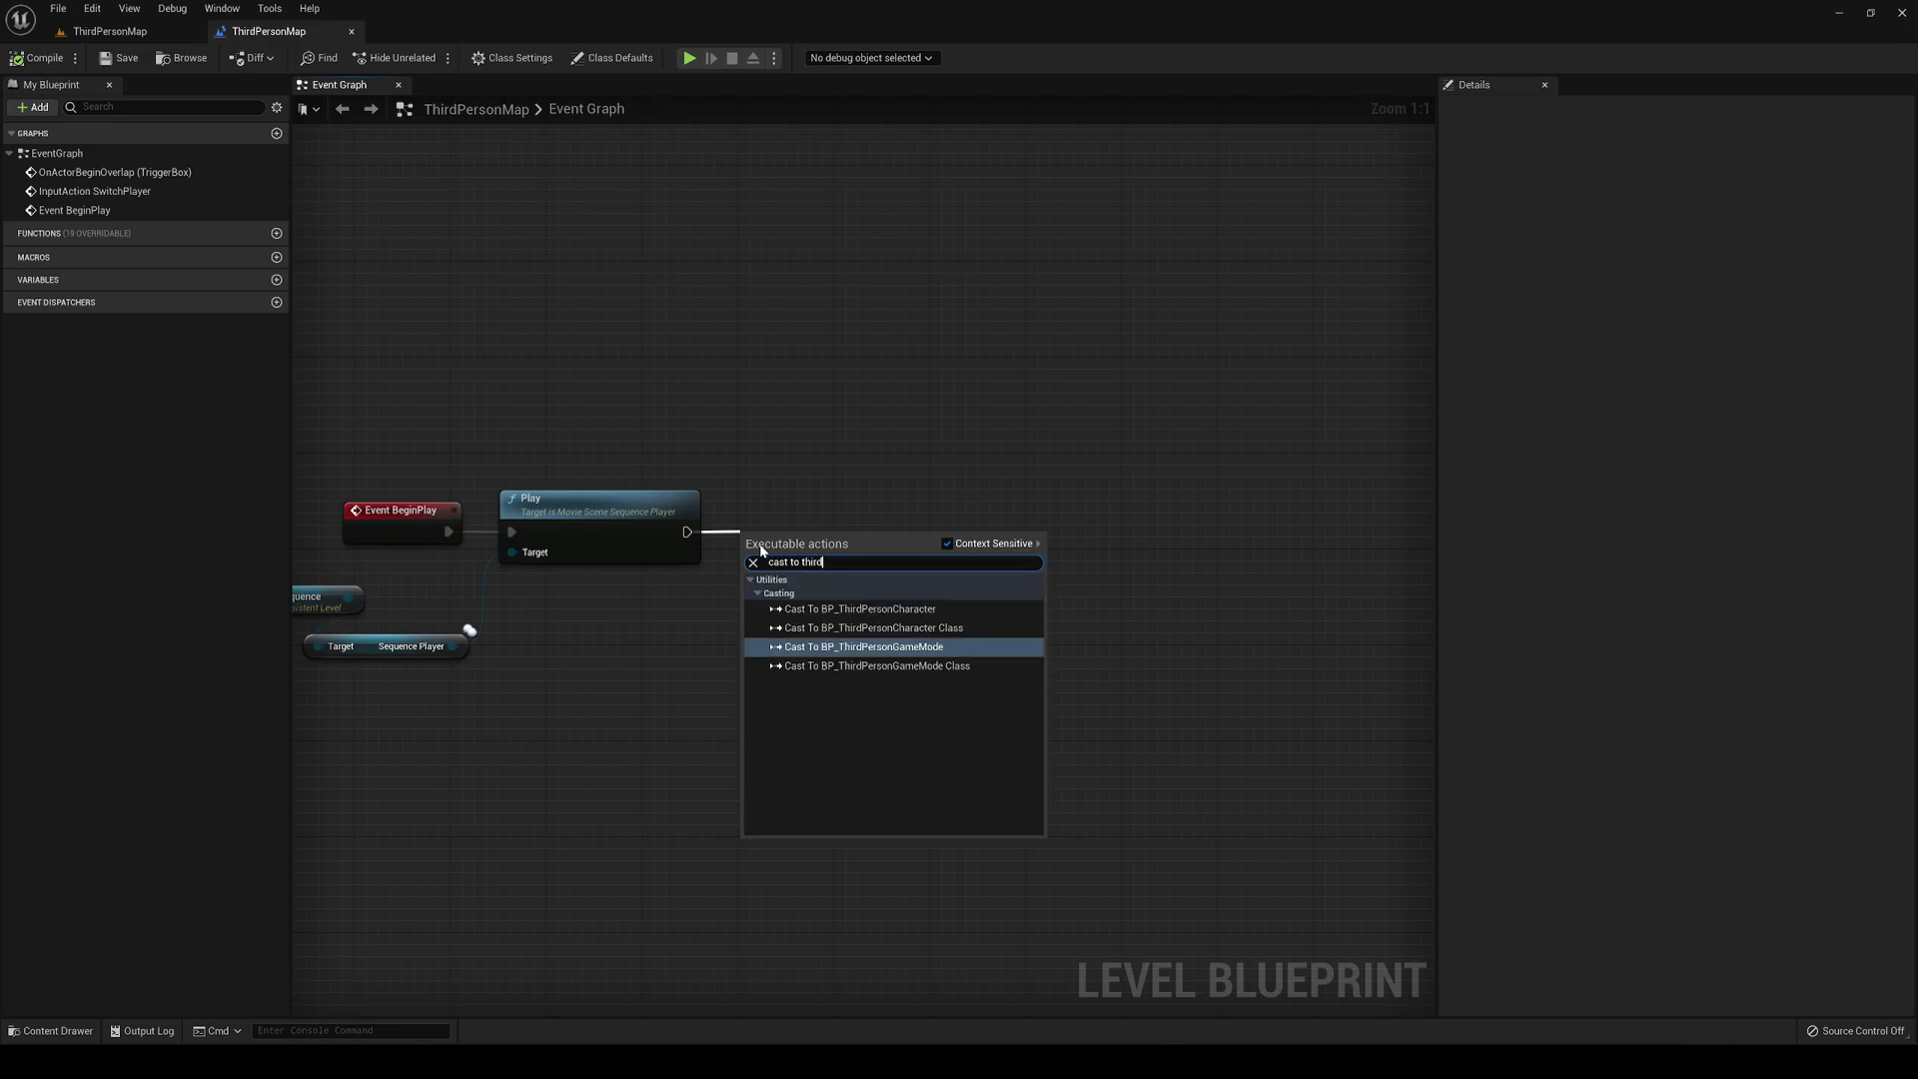
pyautogui.click(829, 608)
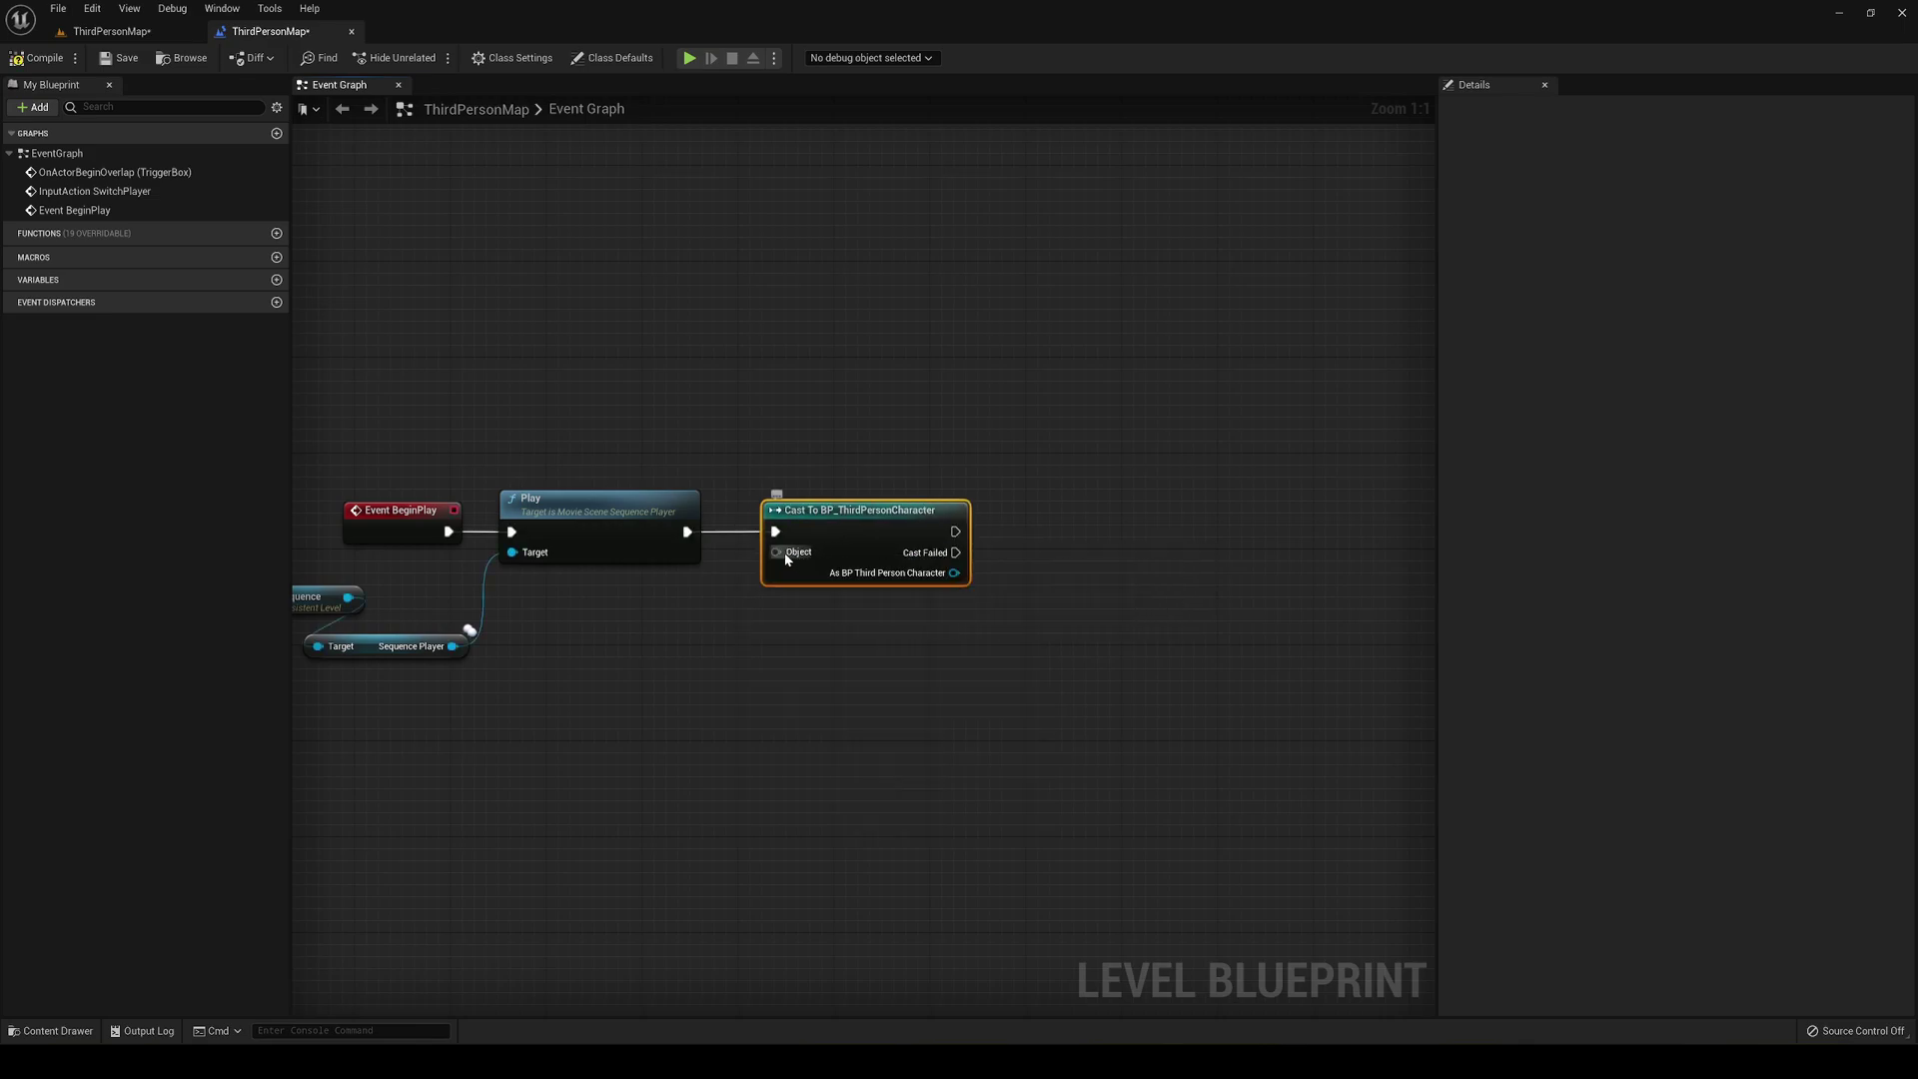
pyautogui.moveTo(786, 558); pyautogui.dragTo(691, 616)
pyautogui.write('get player')
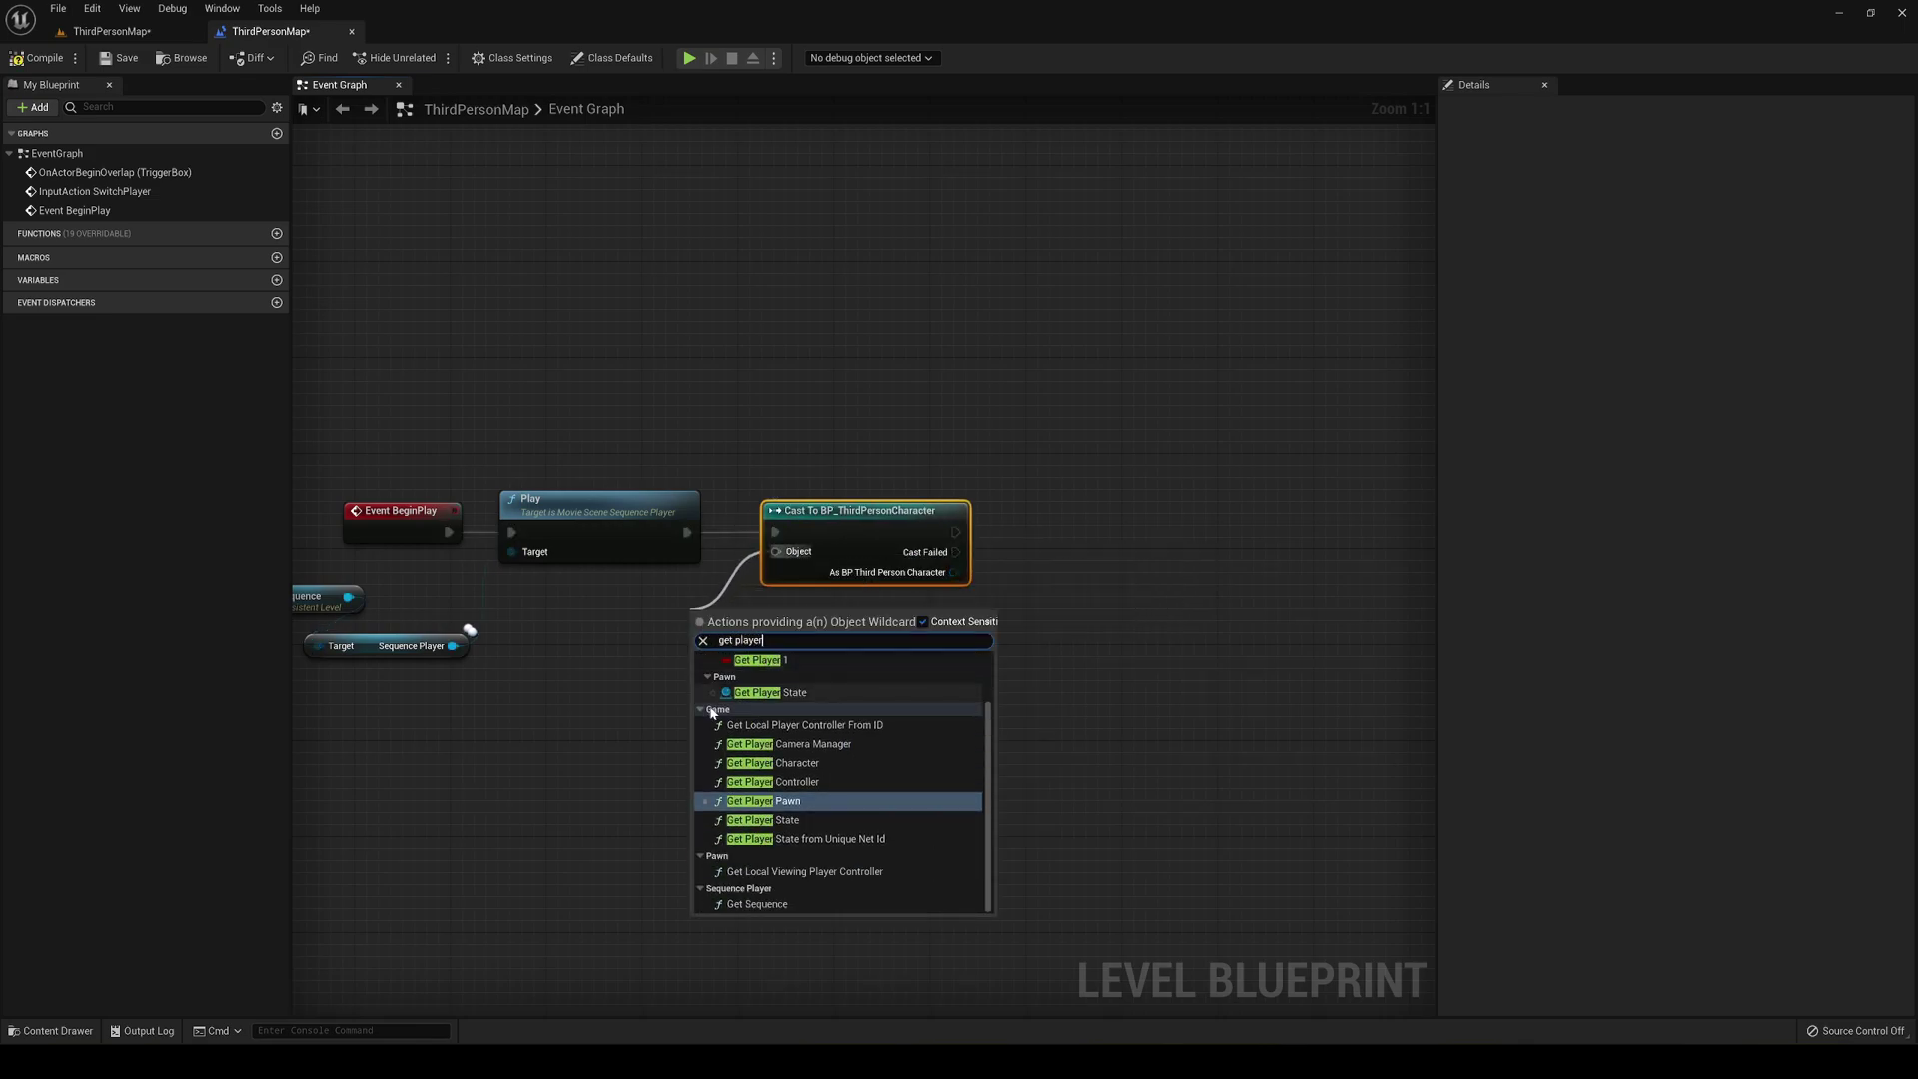
pyautogui.click(772, 763)
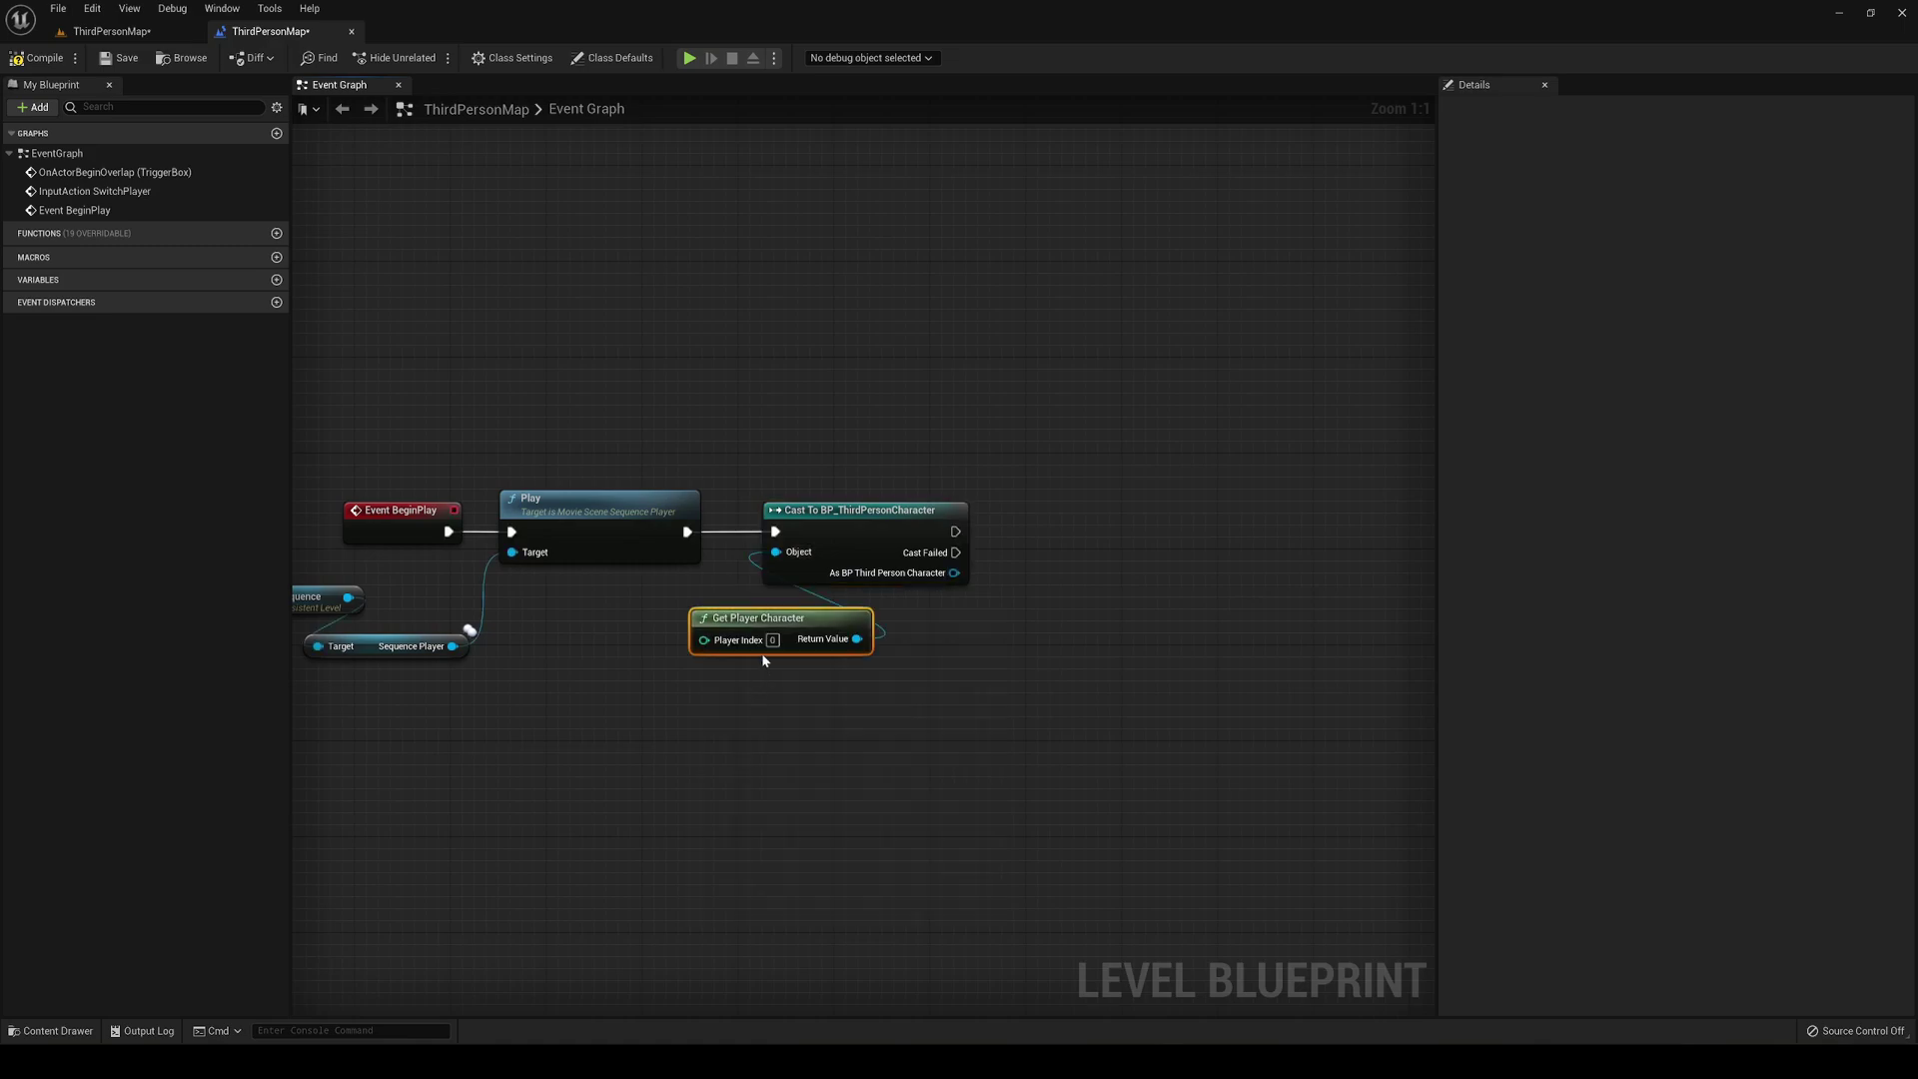
# Add a Disable Input node from the cast's As BP Third Person Character output and place it beside the cast.
pyautogui.moveTo(839, 648); pyautogui.dragTo(645, 652, button='right')
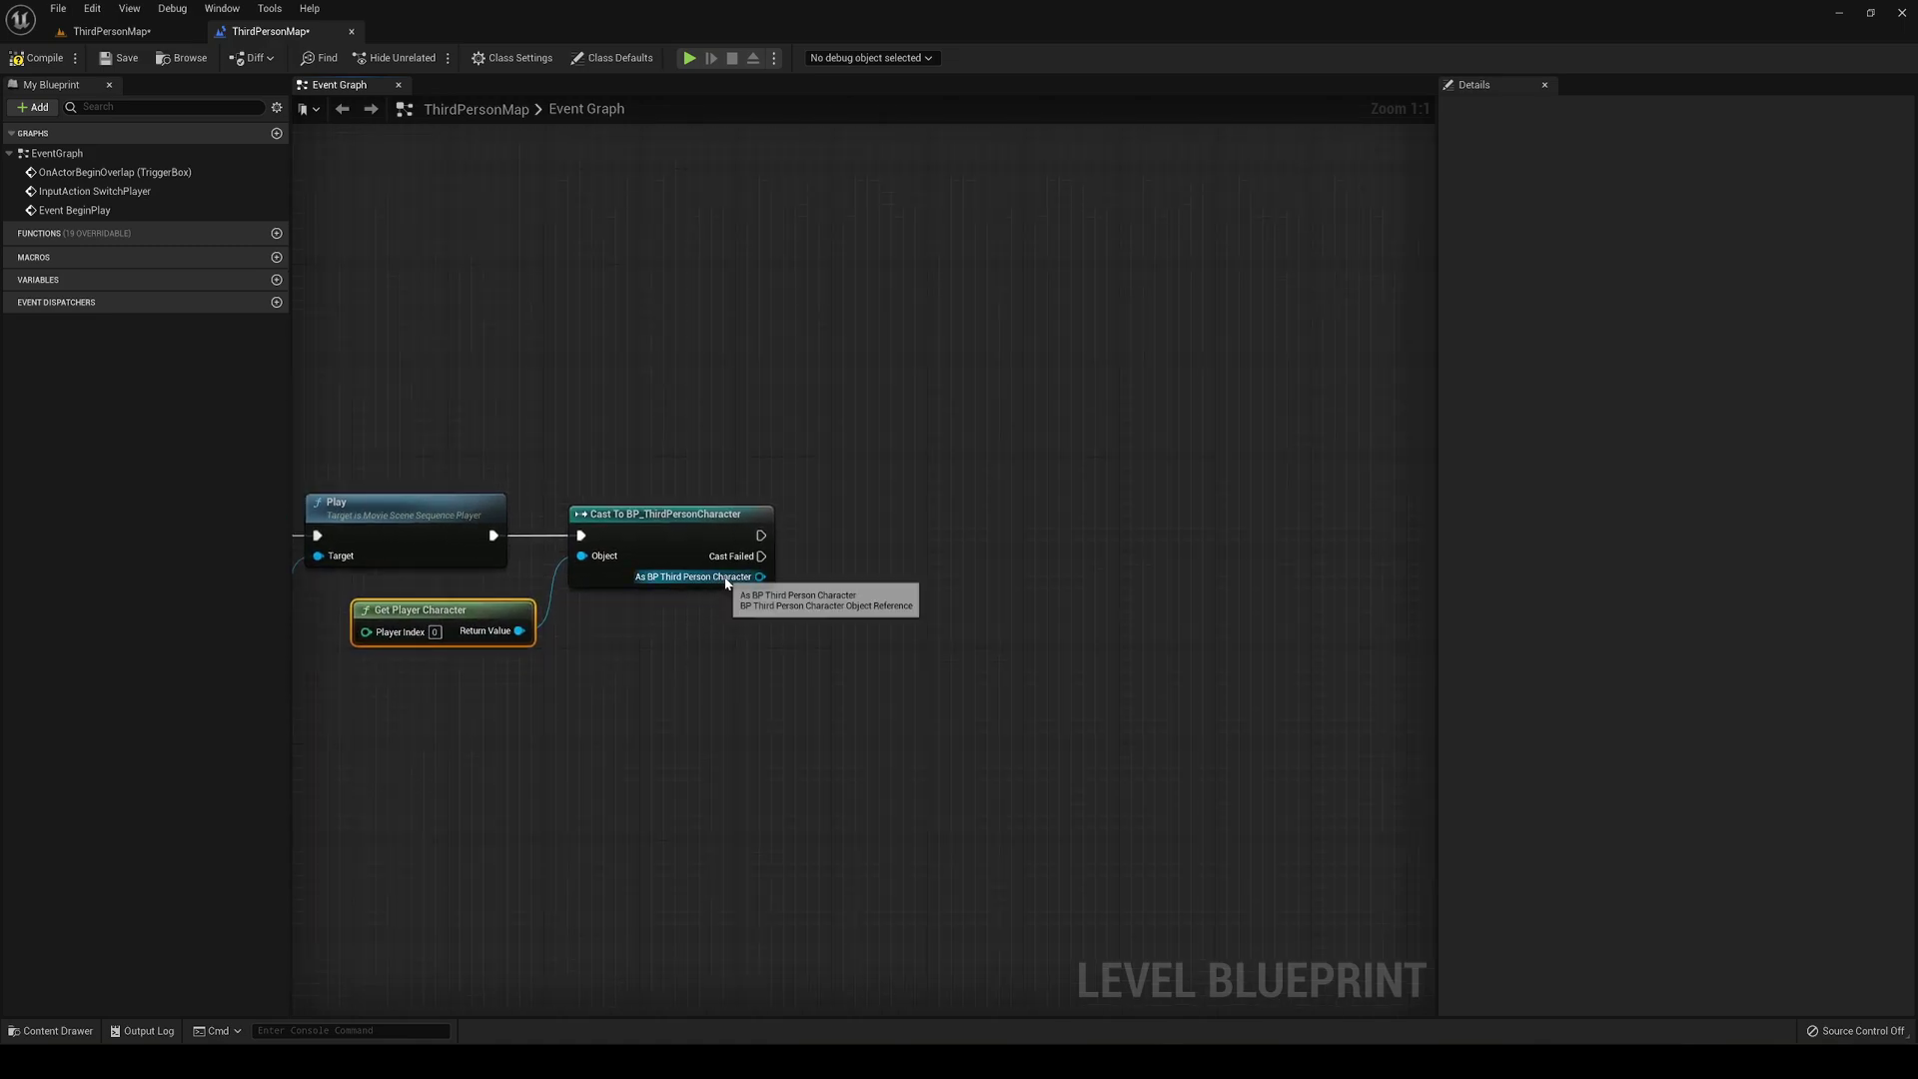
pyautogui.moveTo(760, 576); pyautogui.dragTo(790, 659)
pyautogui.write('disab')
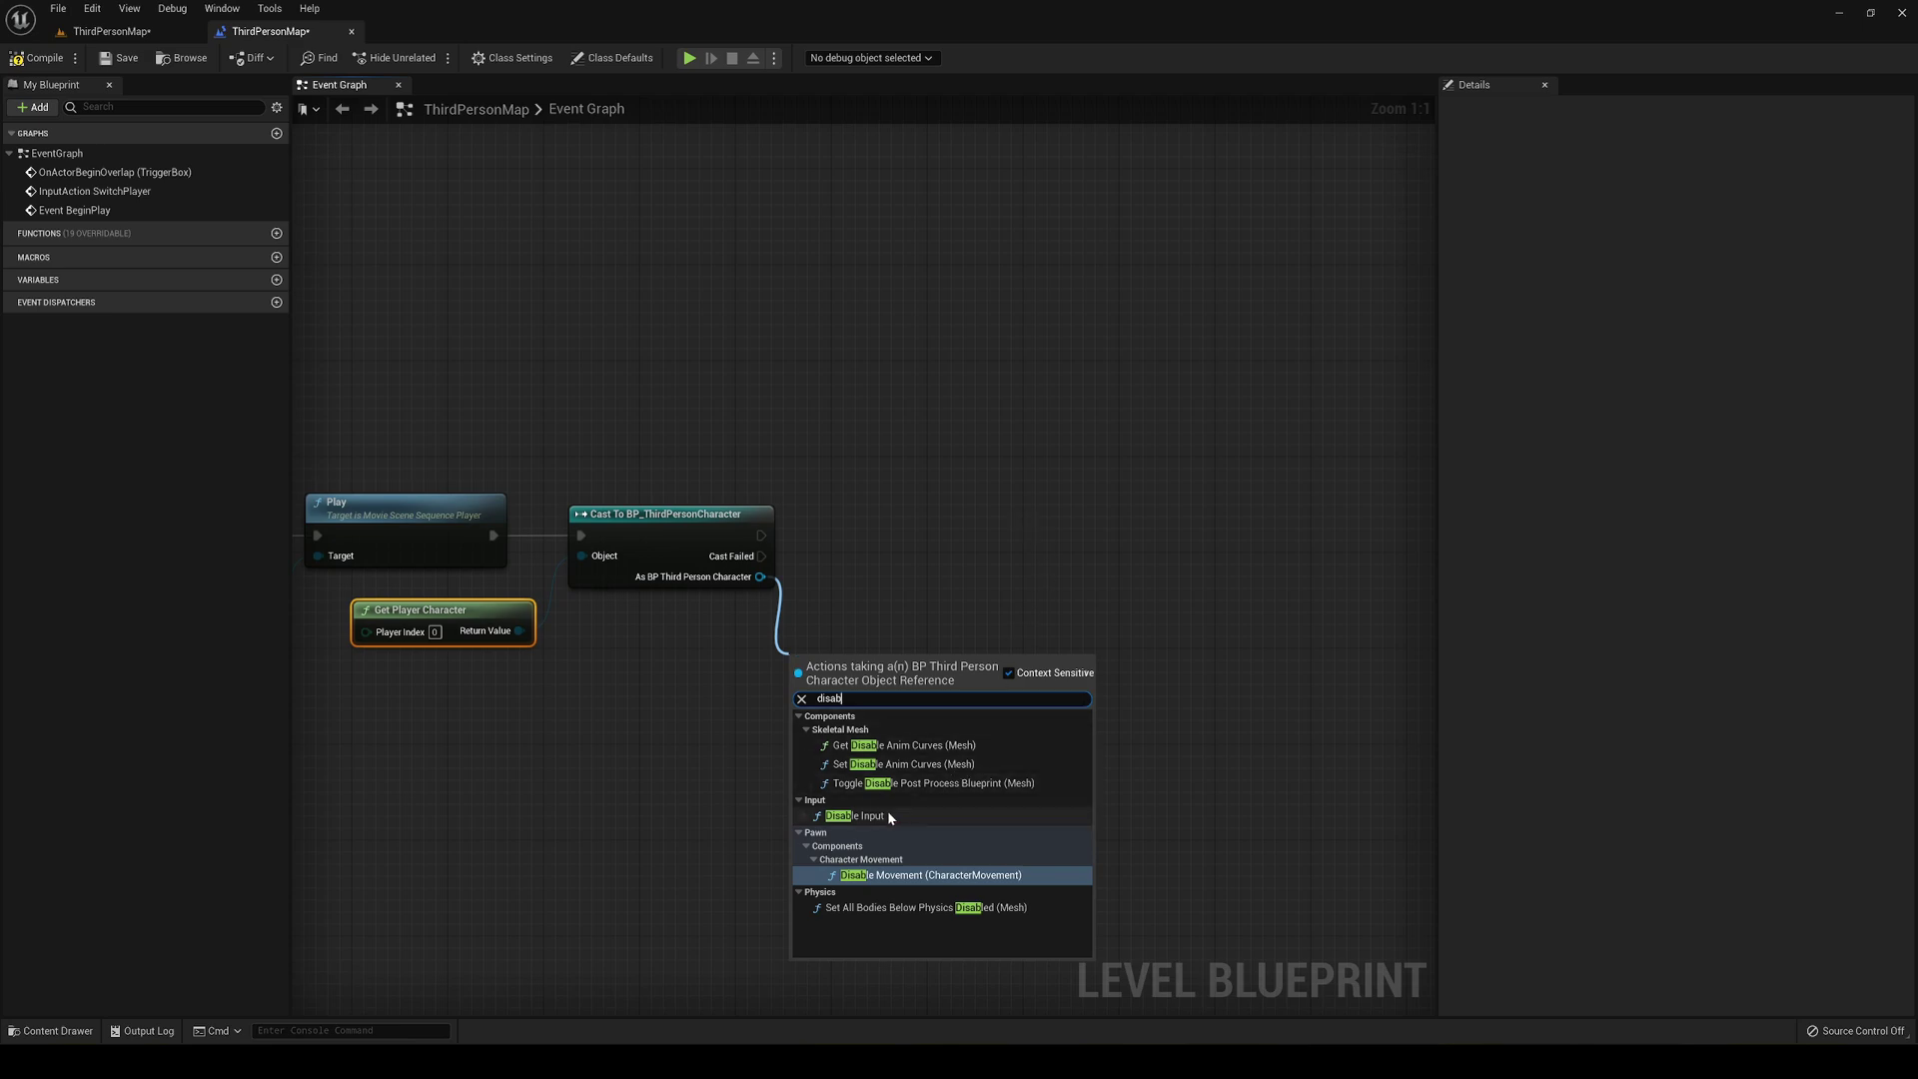
pyautogui.click(854, 815)
pyautogui.moveTo(860, 666); pyautogui.dragTo(896, 507)
# Play-test the level again and try moving the character during the intro to check that input is disabled.
pyautogui.click(110, 31)
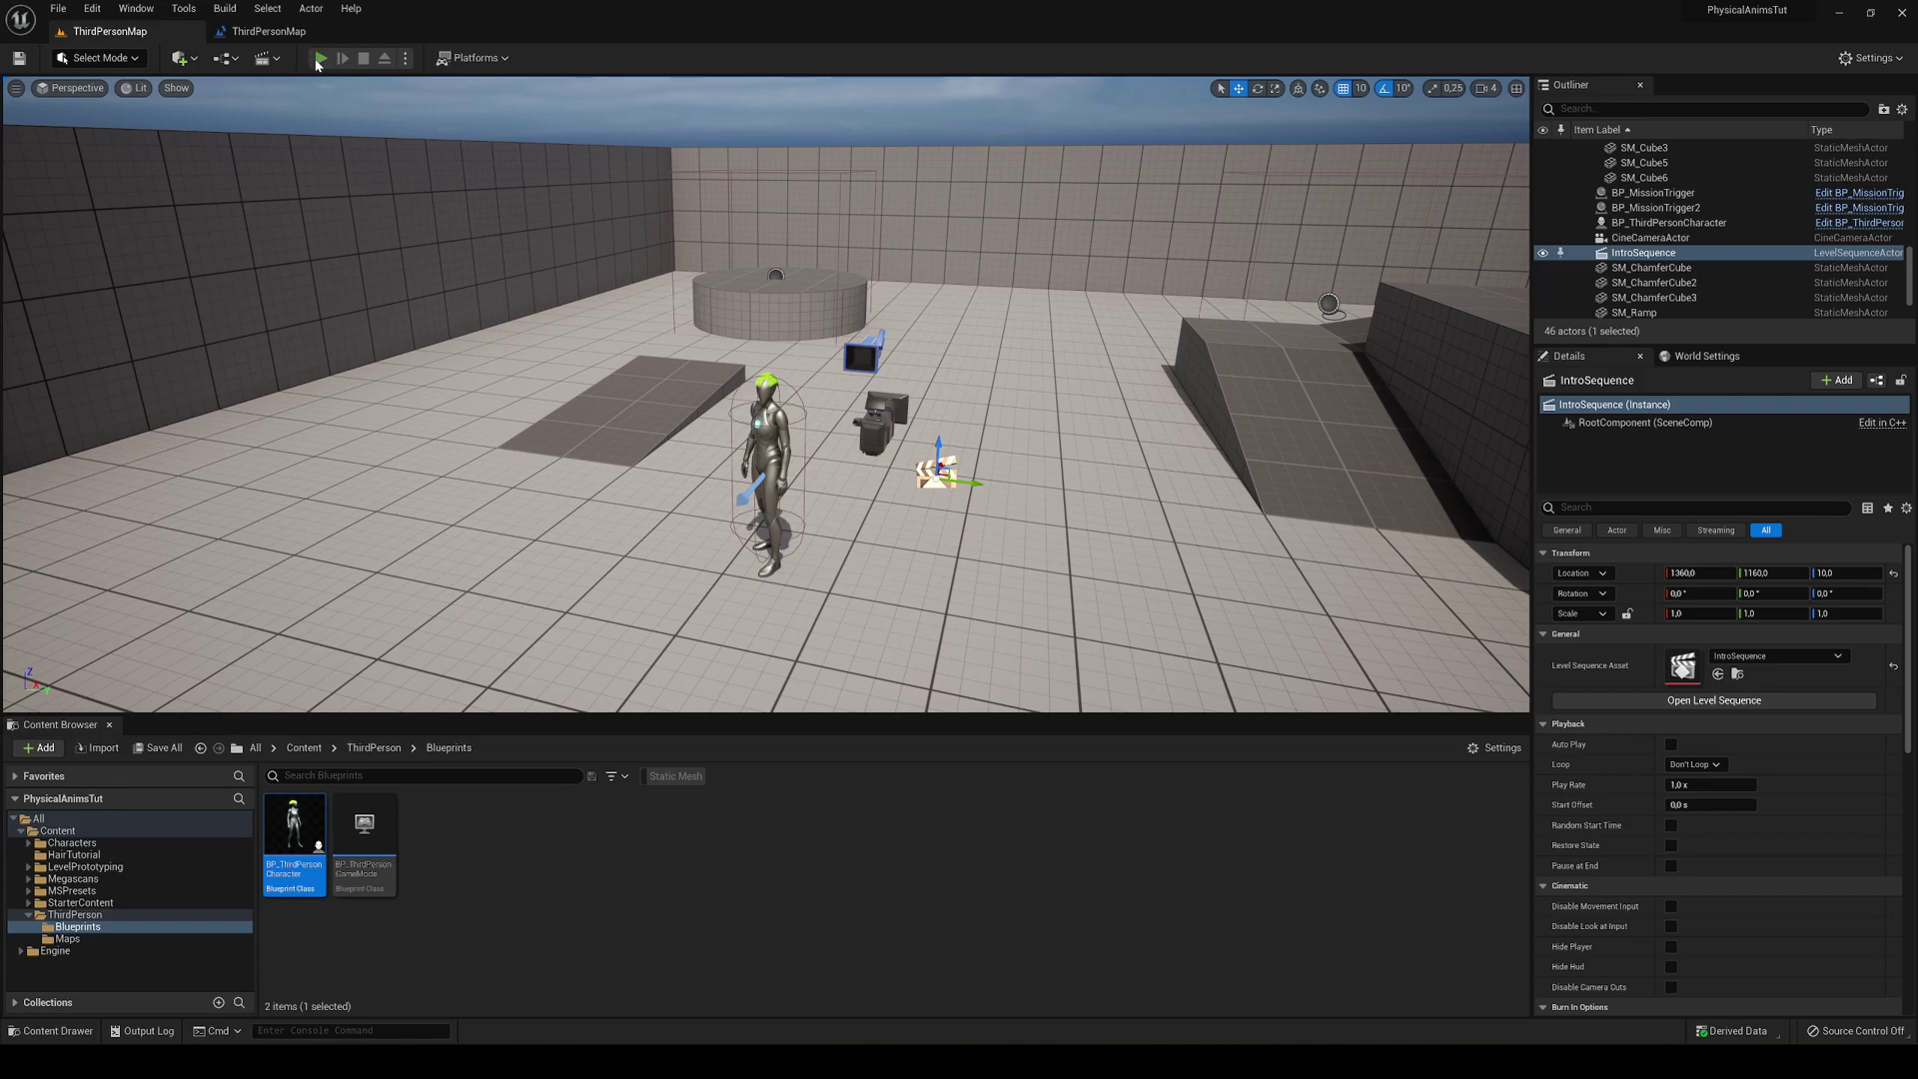
pyautogui.click(319, 57)
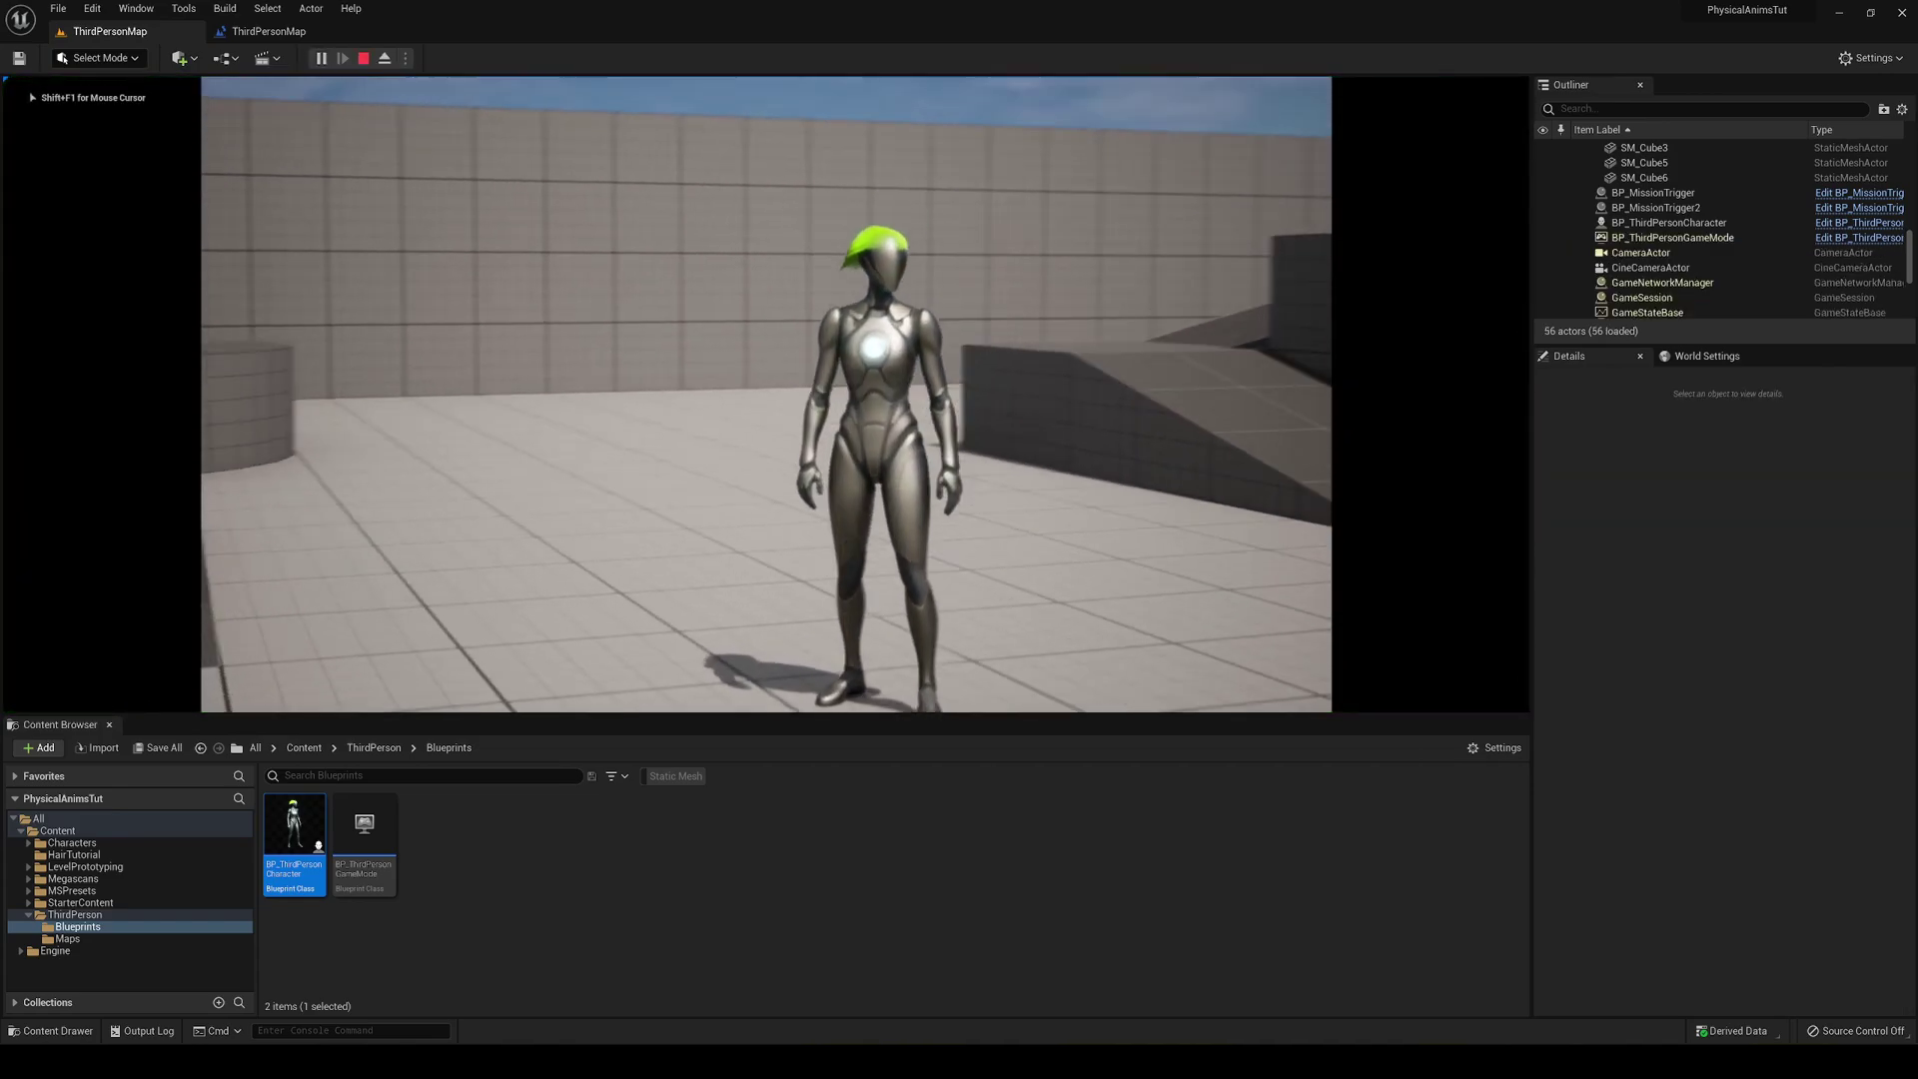
pyautogui.press('s')
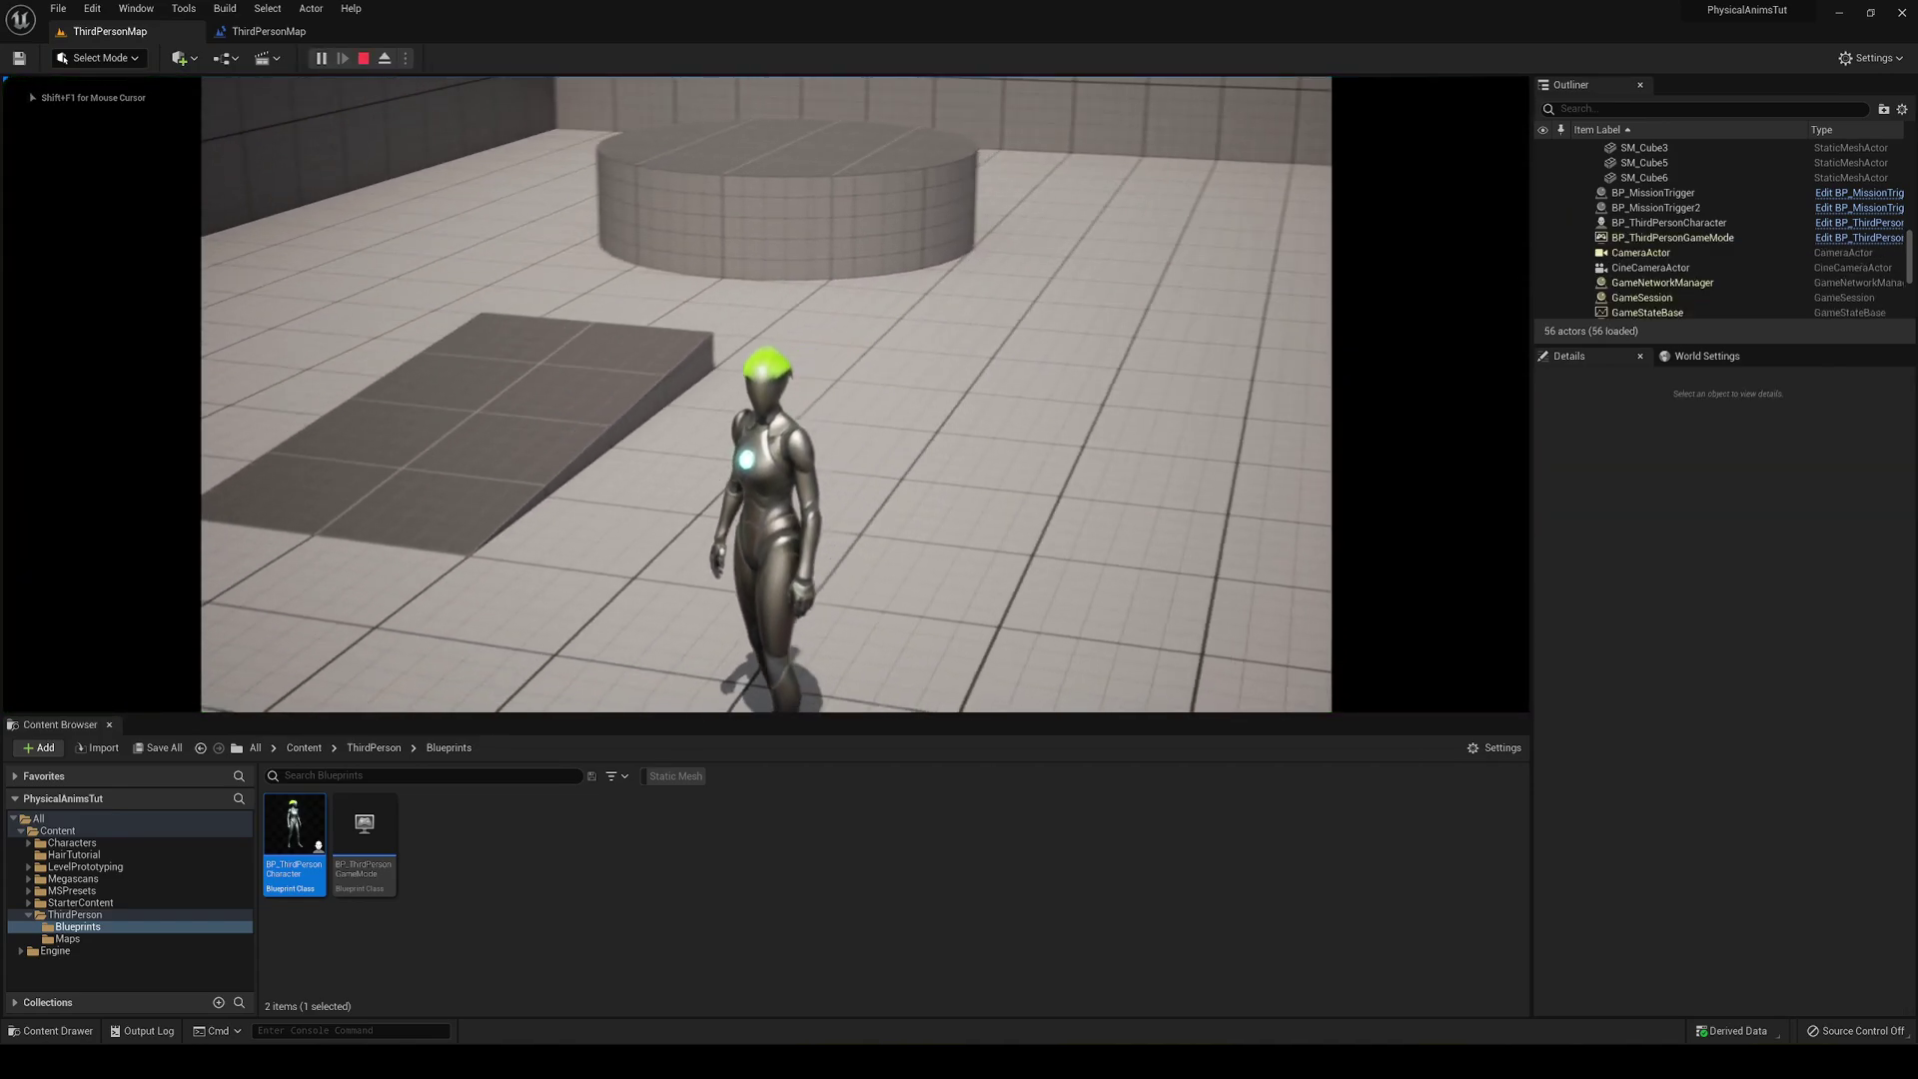
pyautogui.press('w')
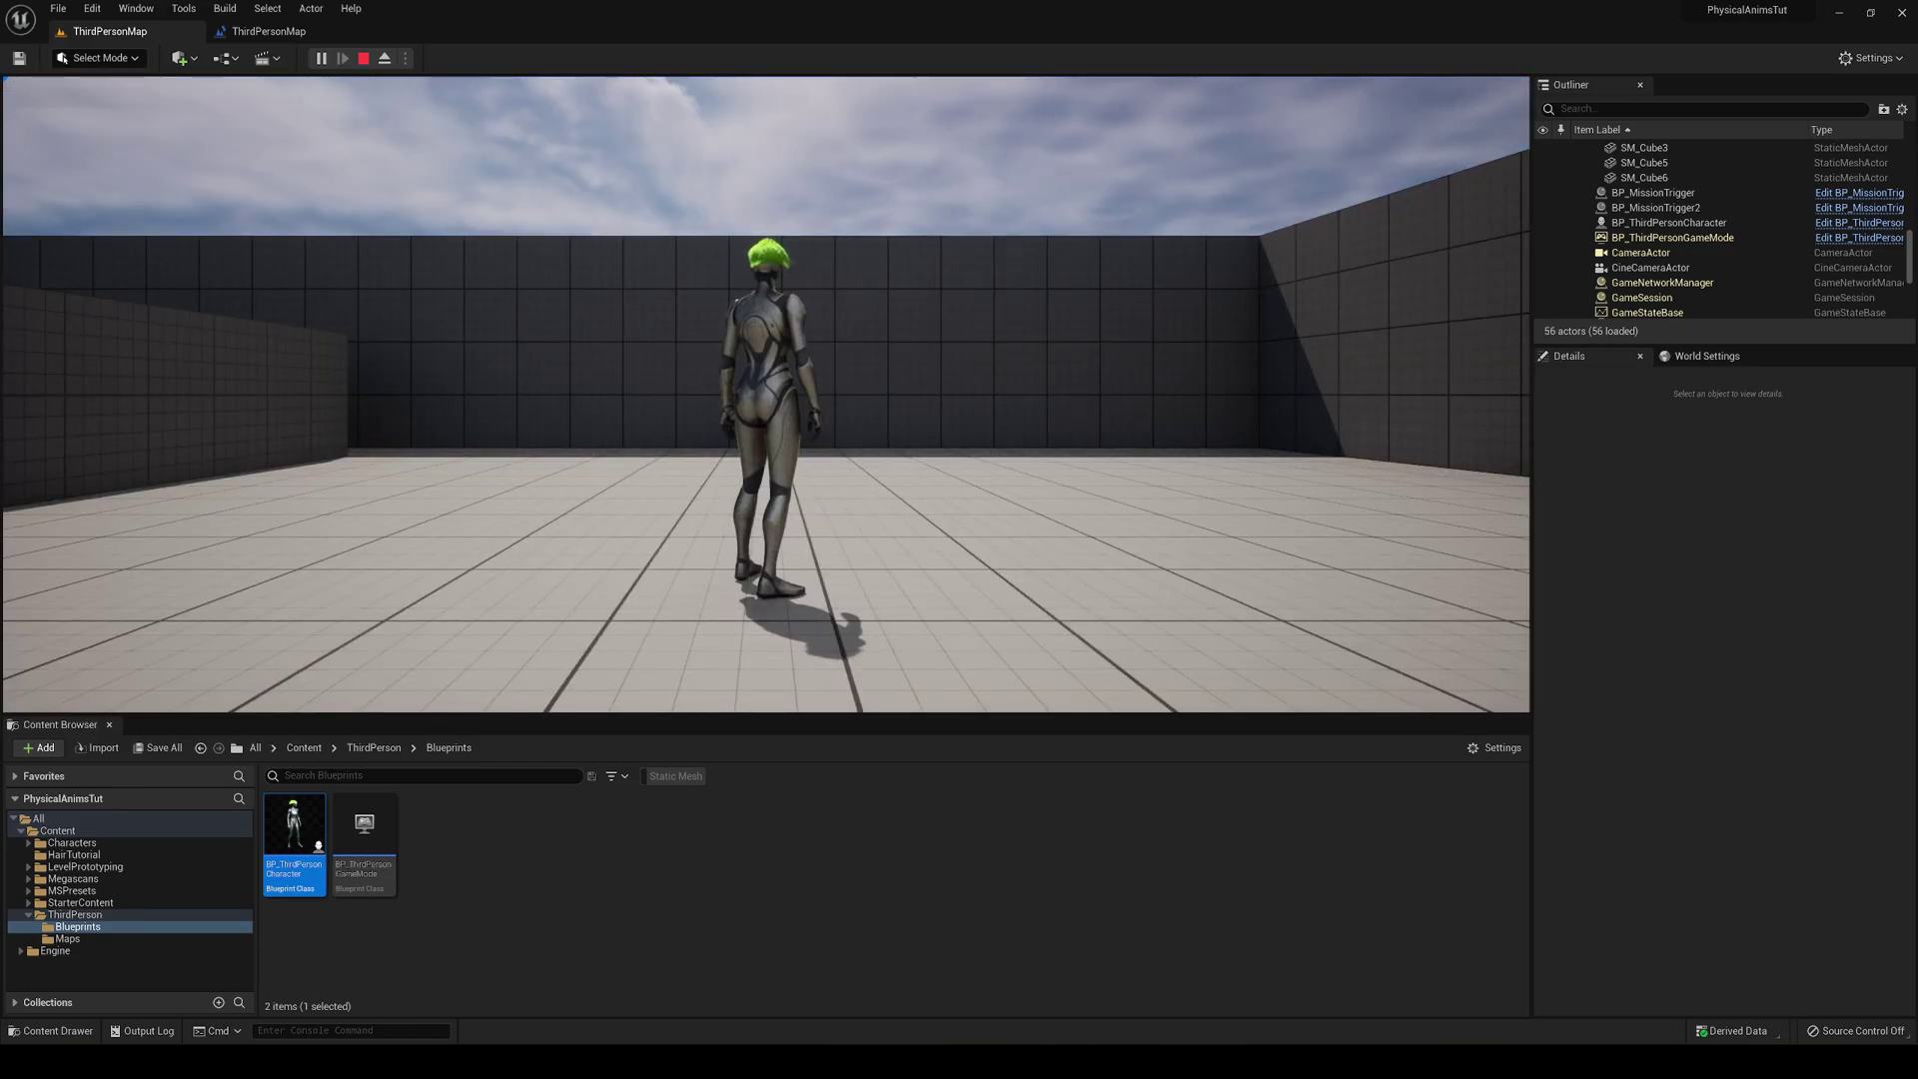
# Stop the play-test and add a Delay node after Disable Input in the Level Blueprint.
pyautogui.press('Escape')
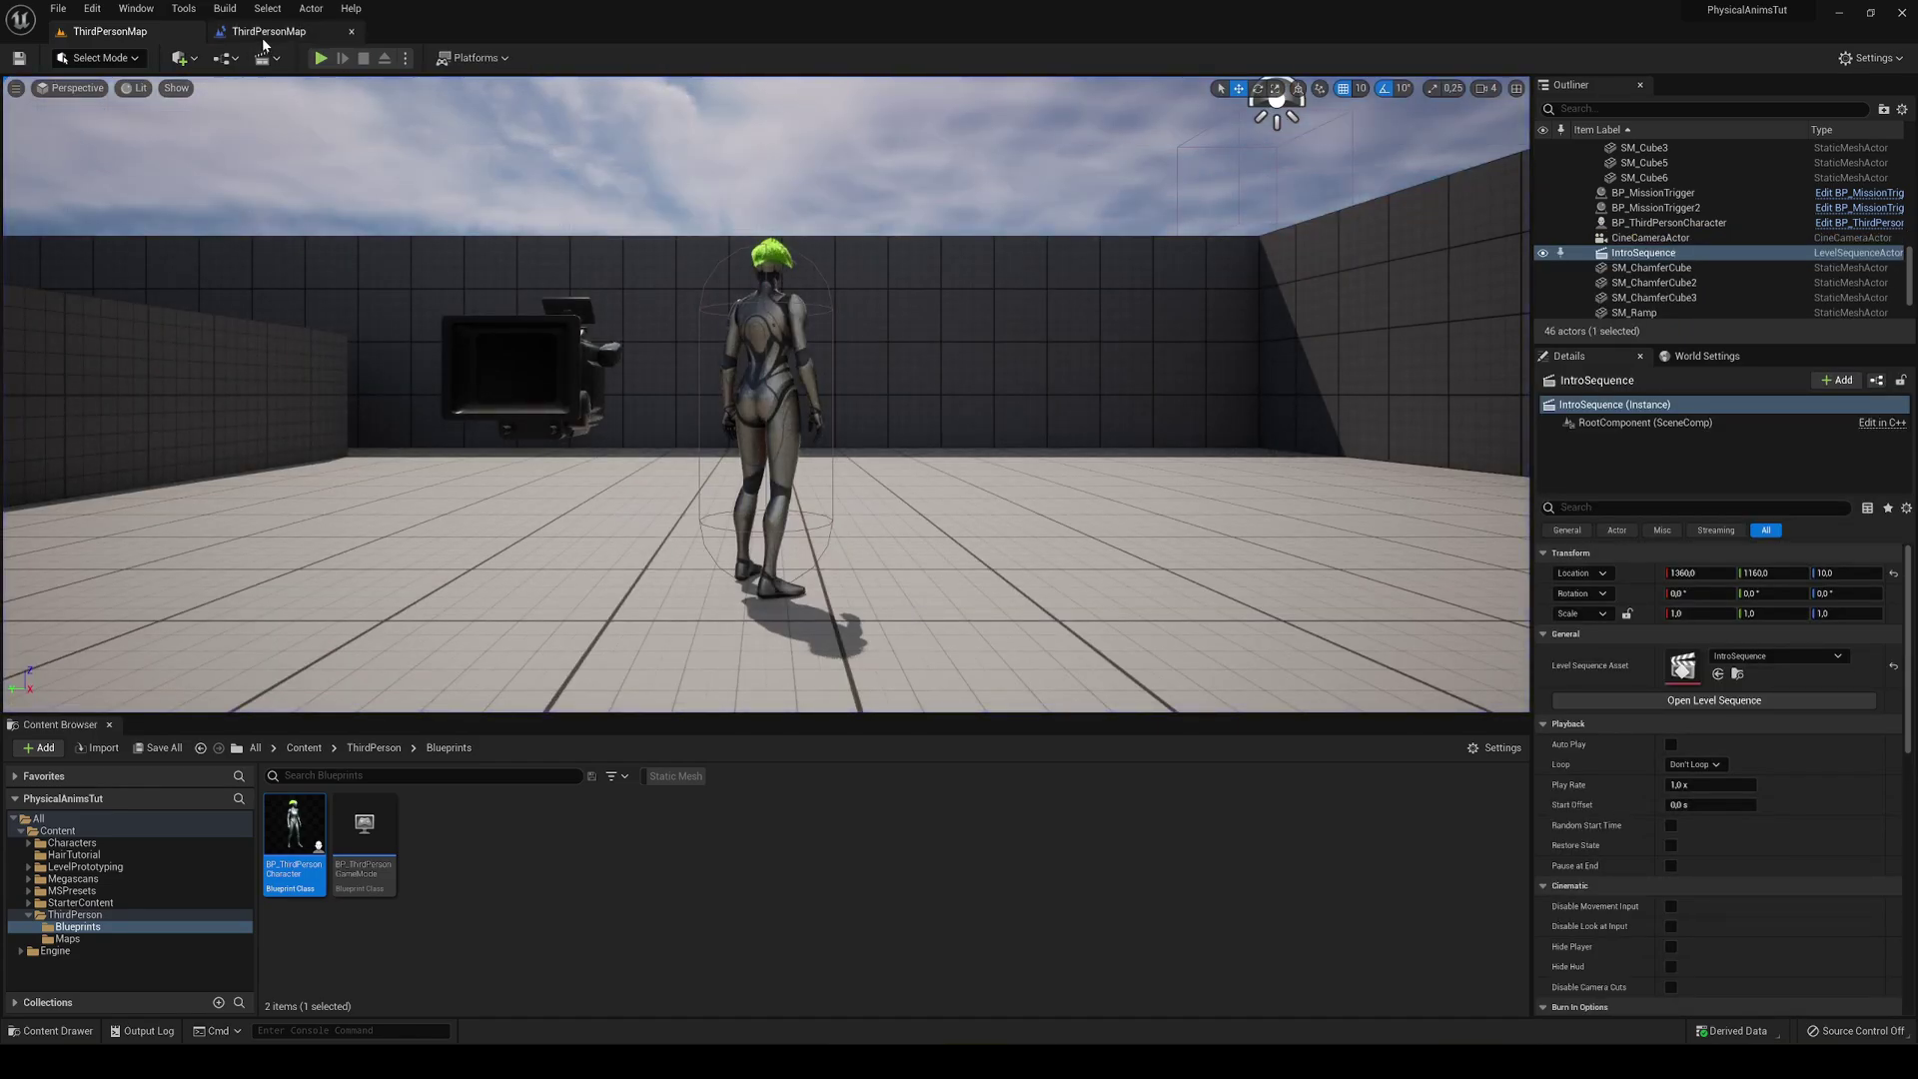
pyautogui.click(263, 38)
pyautogui.moveTo(959, 405); pyautogui.dragTo(1115, 428, button='right')
pyautogui.moveTo(791, 430); pyautogui.dragTo(518, 389, button='right')
pyautogui.write('delay')
pyautogui.moveTo(876, 511); pyautogui.dragTo(851, 473)
pyautogui.press('Return')
# Add a Get Duration node from Sequence Player and feed it into the Delay's Duration through a QualifiedFrameTime To Seconds conversion.
pyautogui.moveTo(954, 587); pyautogui.dragTo(1306, 584, button='right')
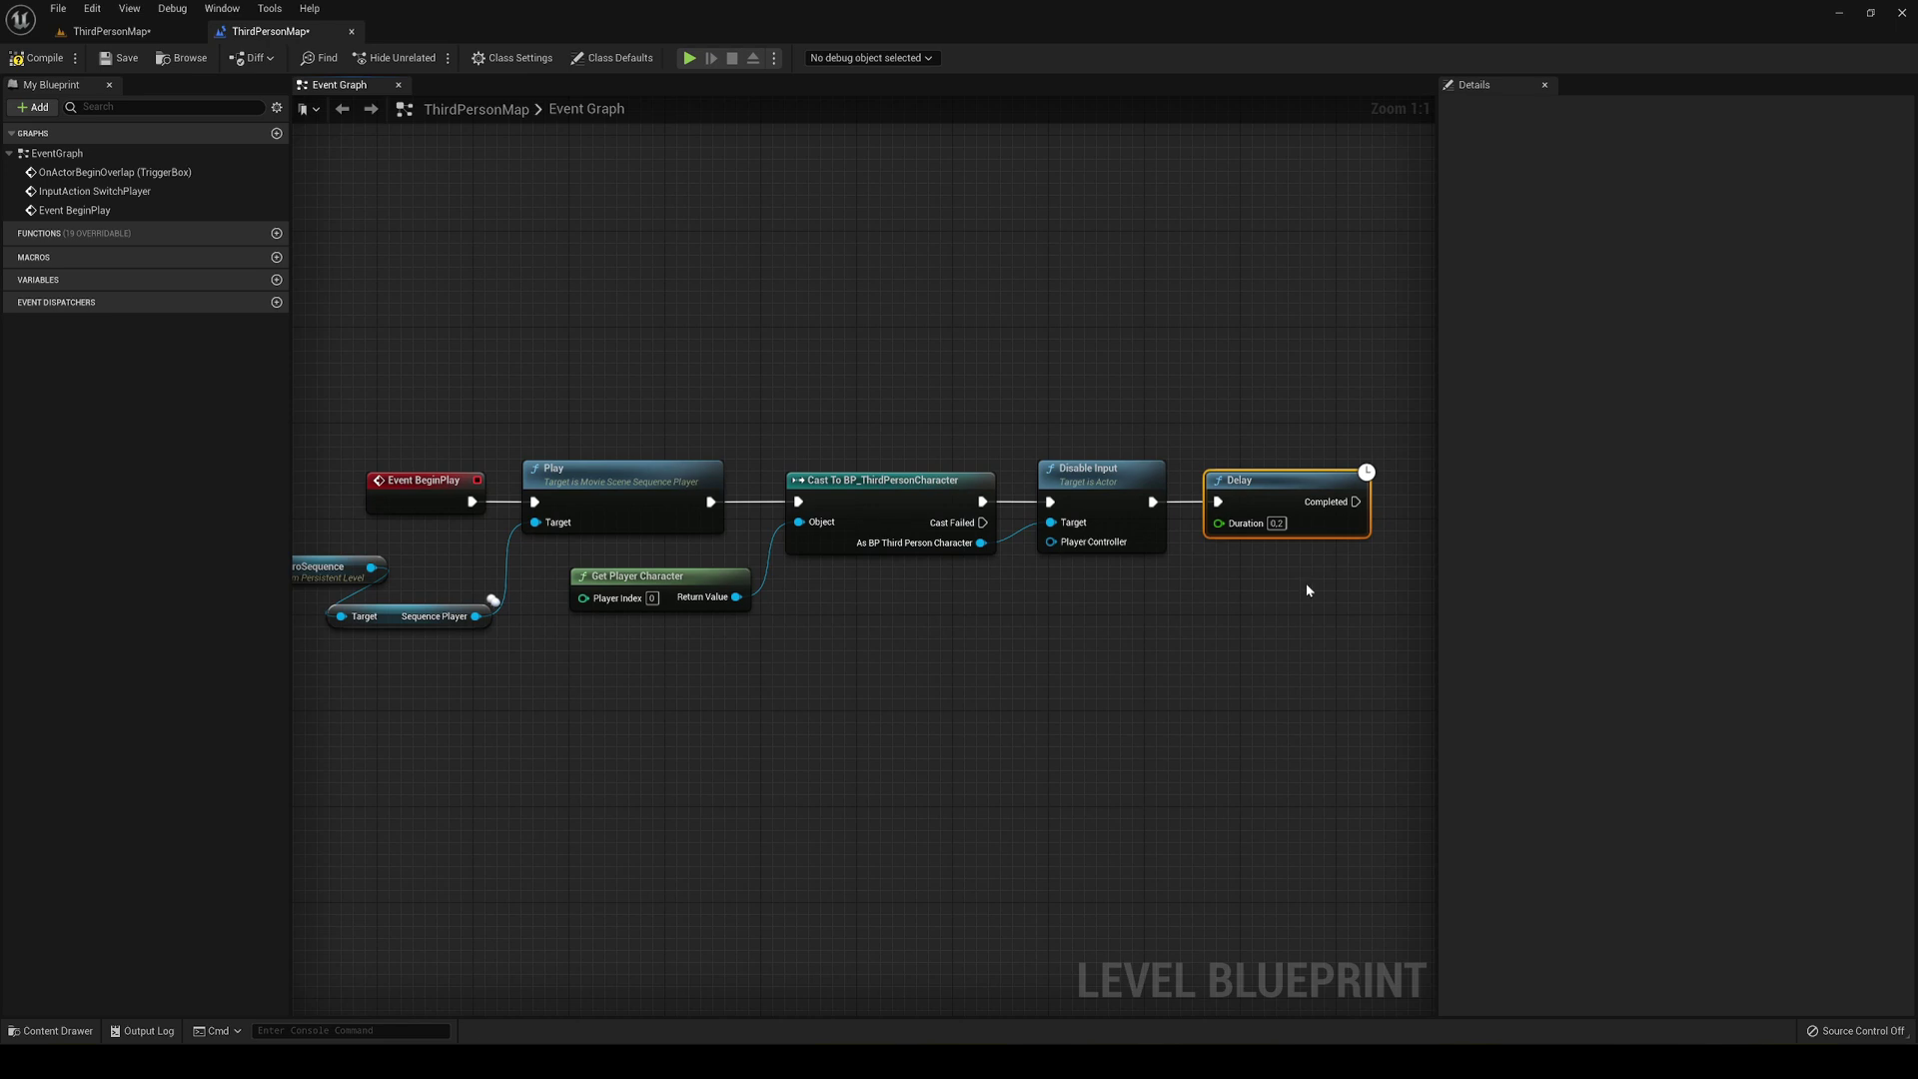
pyautogui.moveTo(481, 624); pyautogui.dragTo(536, 669)
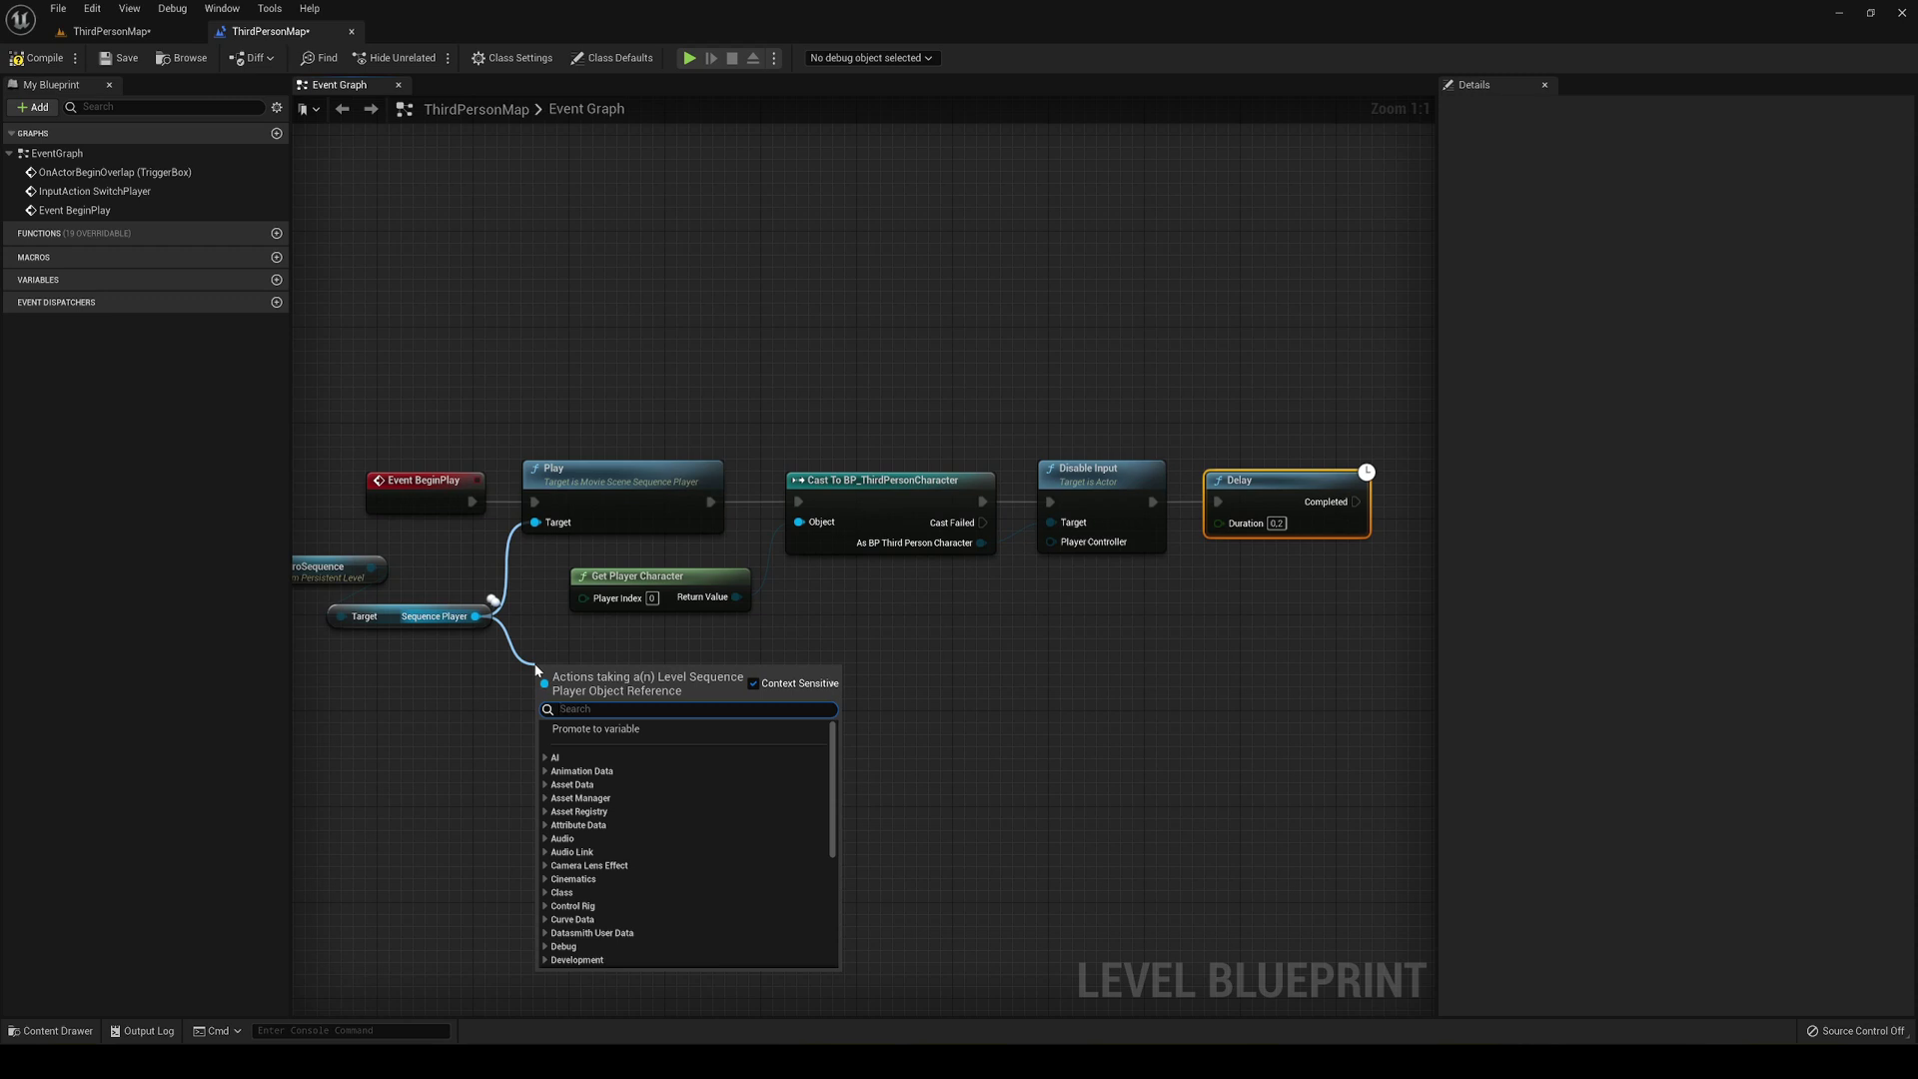
pyautogui.write('get dura')
pyautogui.press('Return')
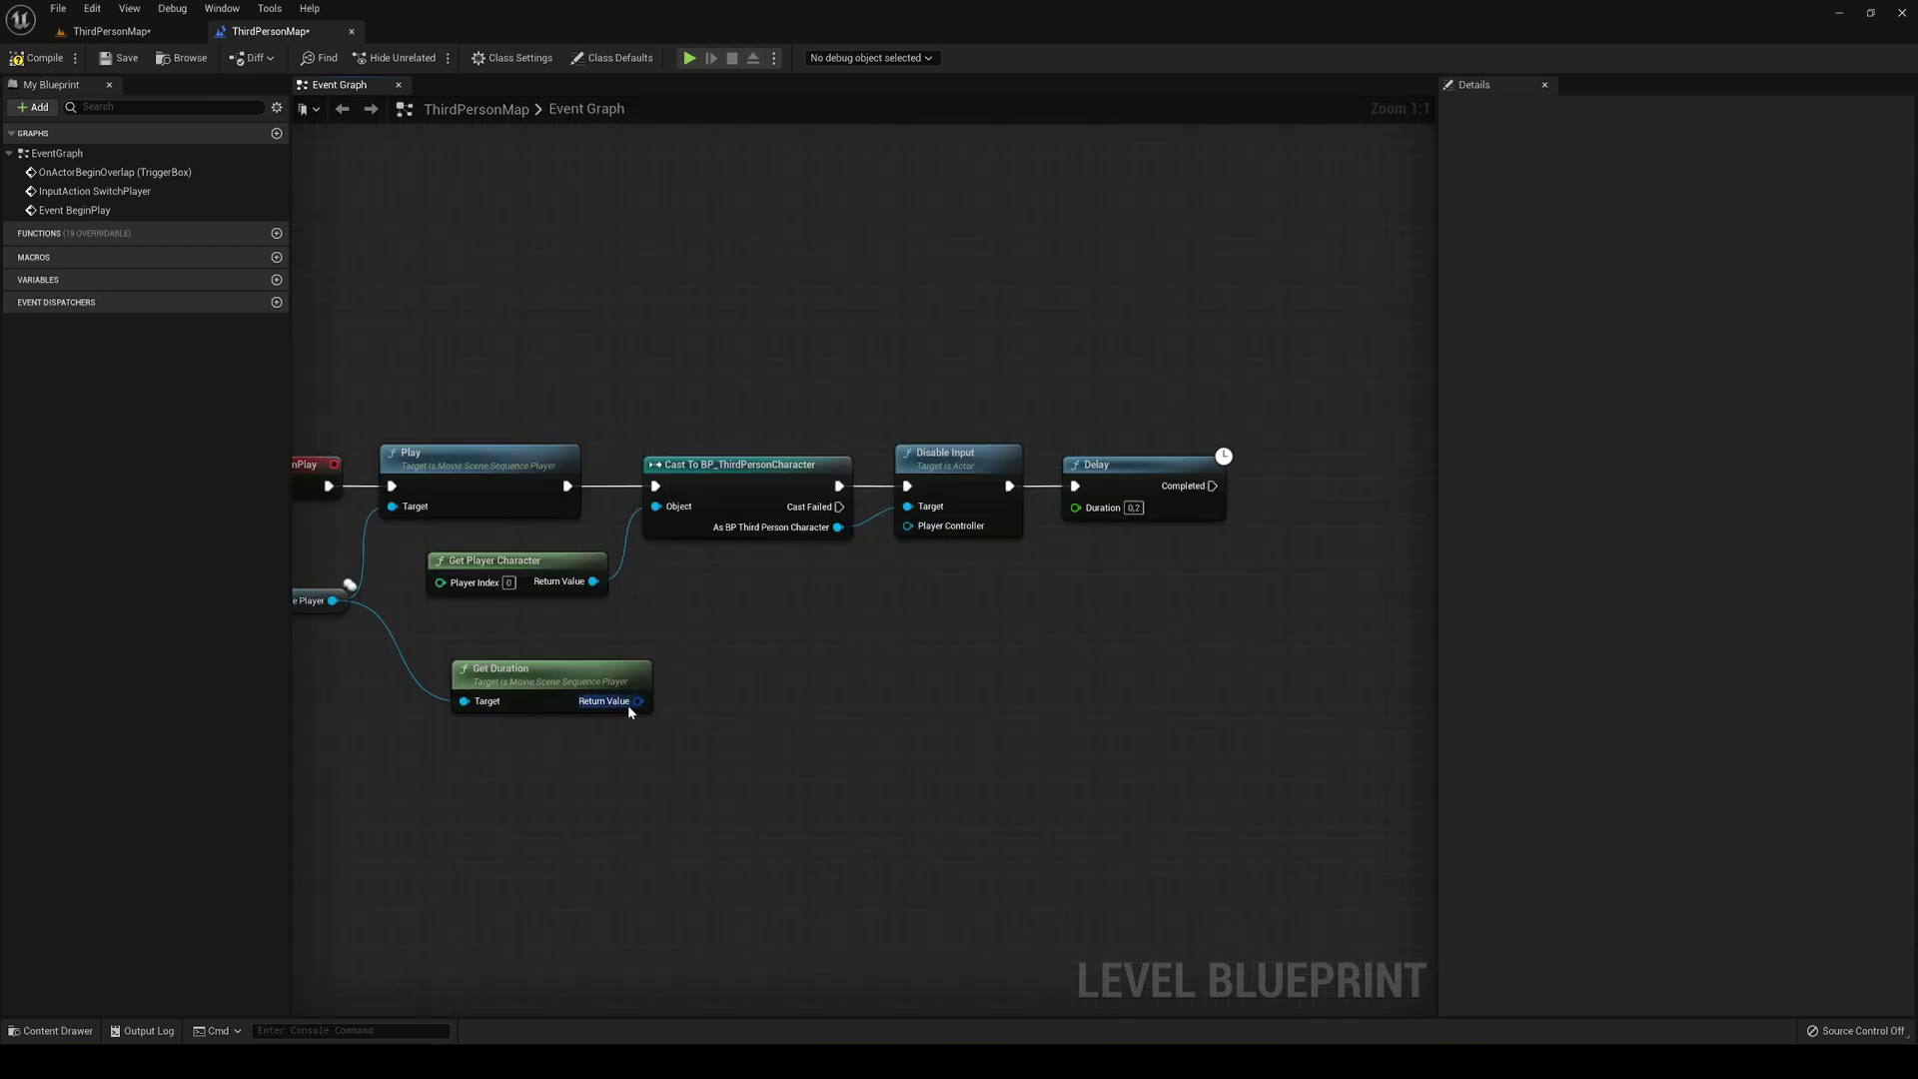
pyautogui.moveTo(636, 702); pyautogui.dragTo(1084, 508)
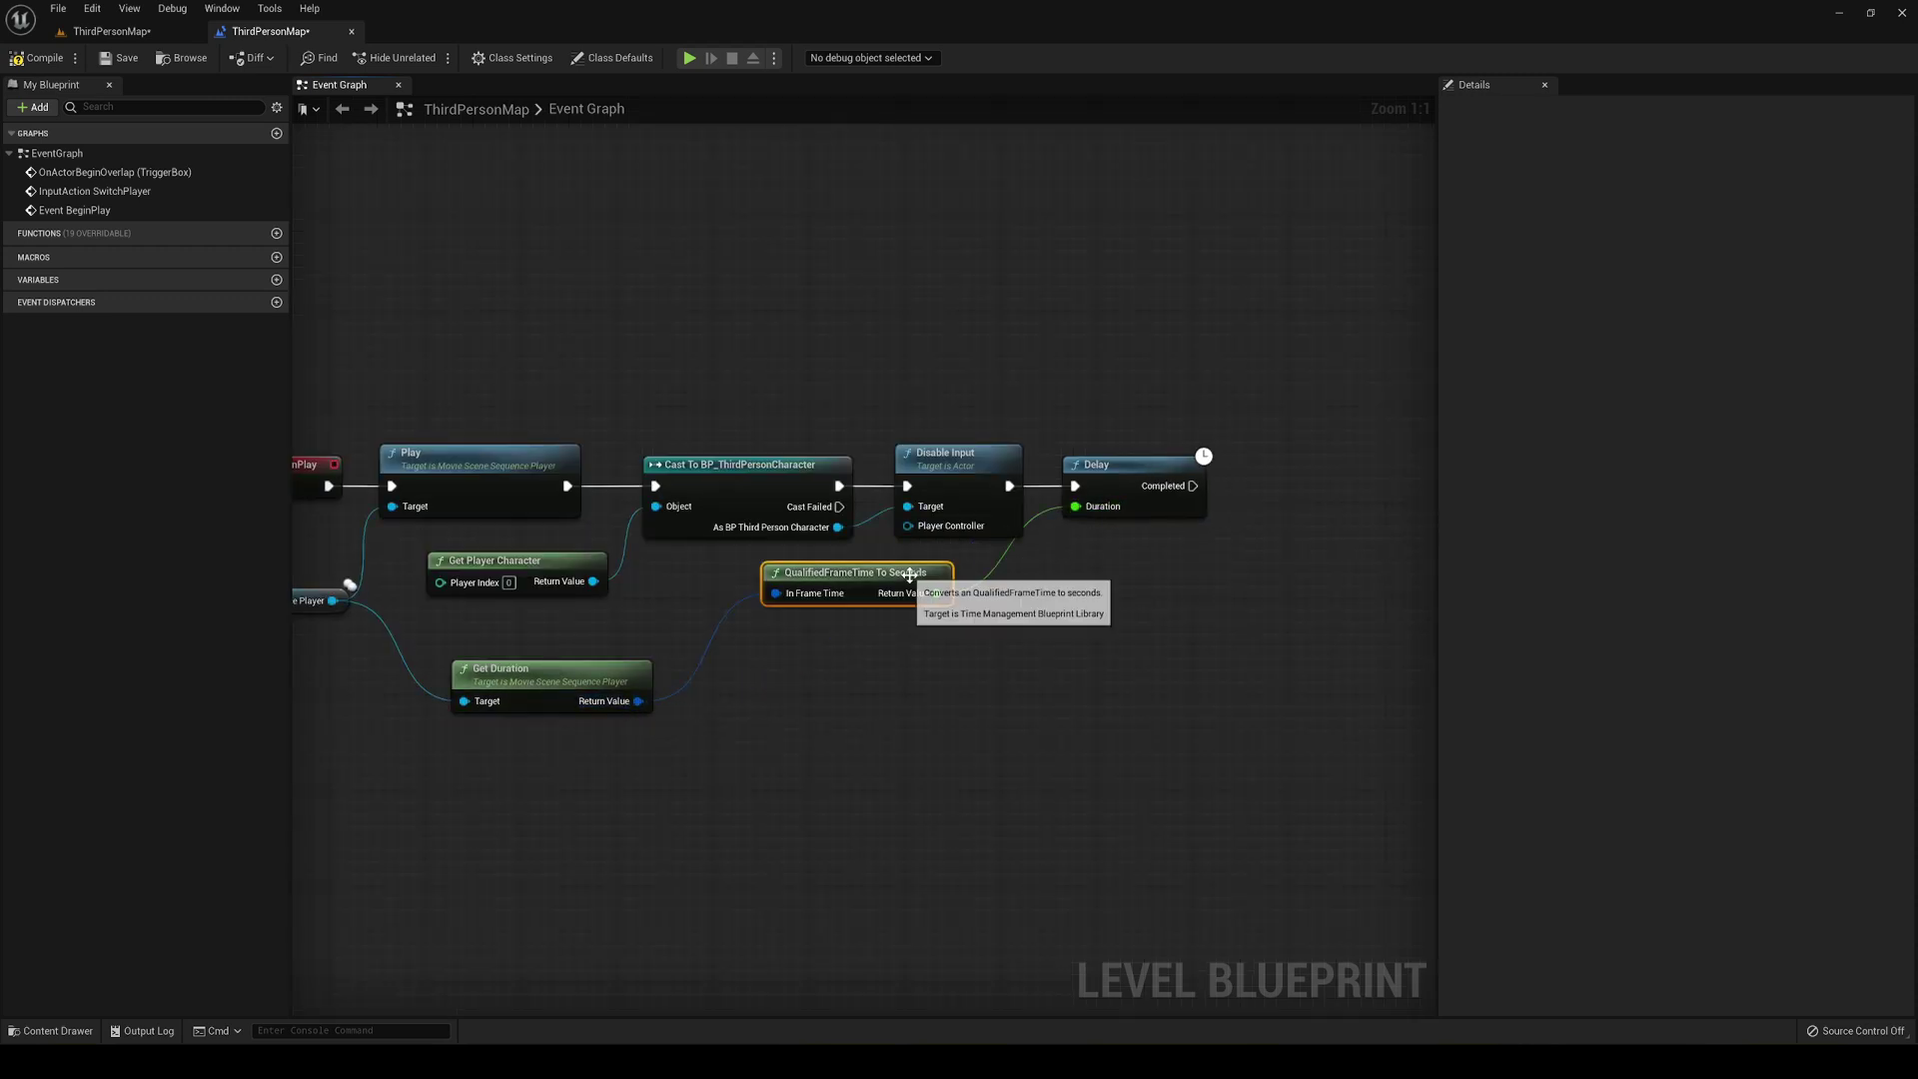
pyautogui.moveTo(799, 573); pyautogui.dragTo(896, 584)
# Add an Enable Input node from the cast's As BP Third Person Character output and run it from the Delay's Completed output.
pyautogui.moveTo(1092, 736); pyautogui.dragTo(1261, 722, button='right')
pyautogui.moveTo(1160, 541); pyautogui.dragTo(977, 597, button='right')
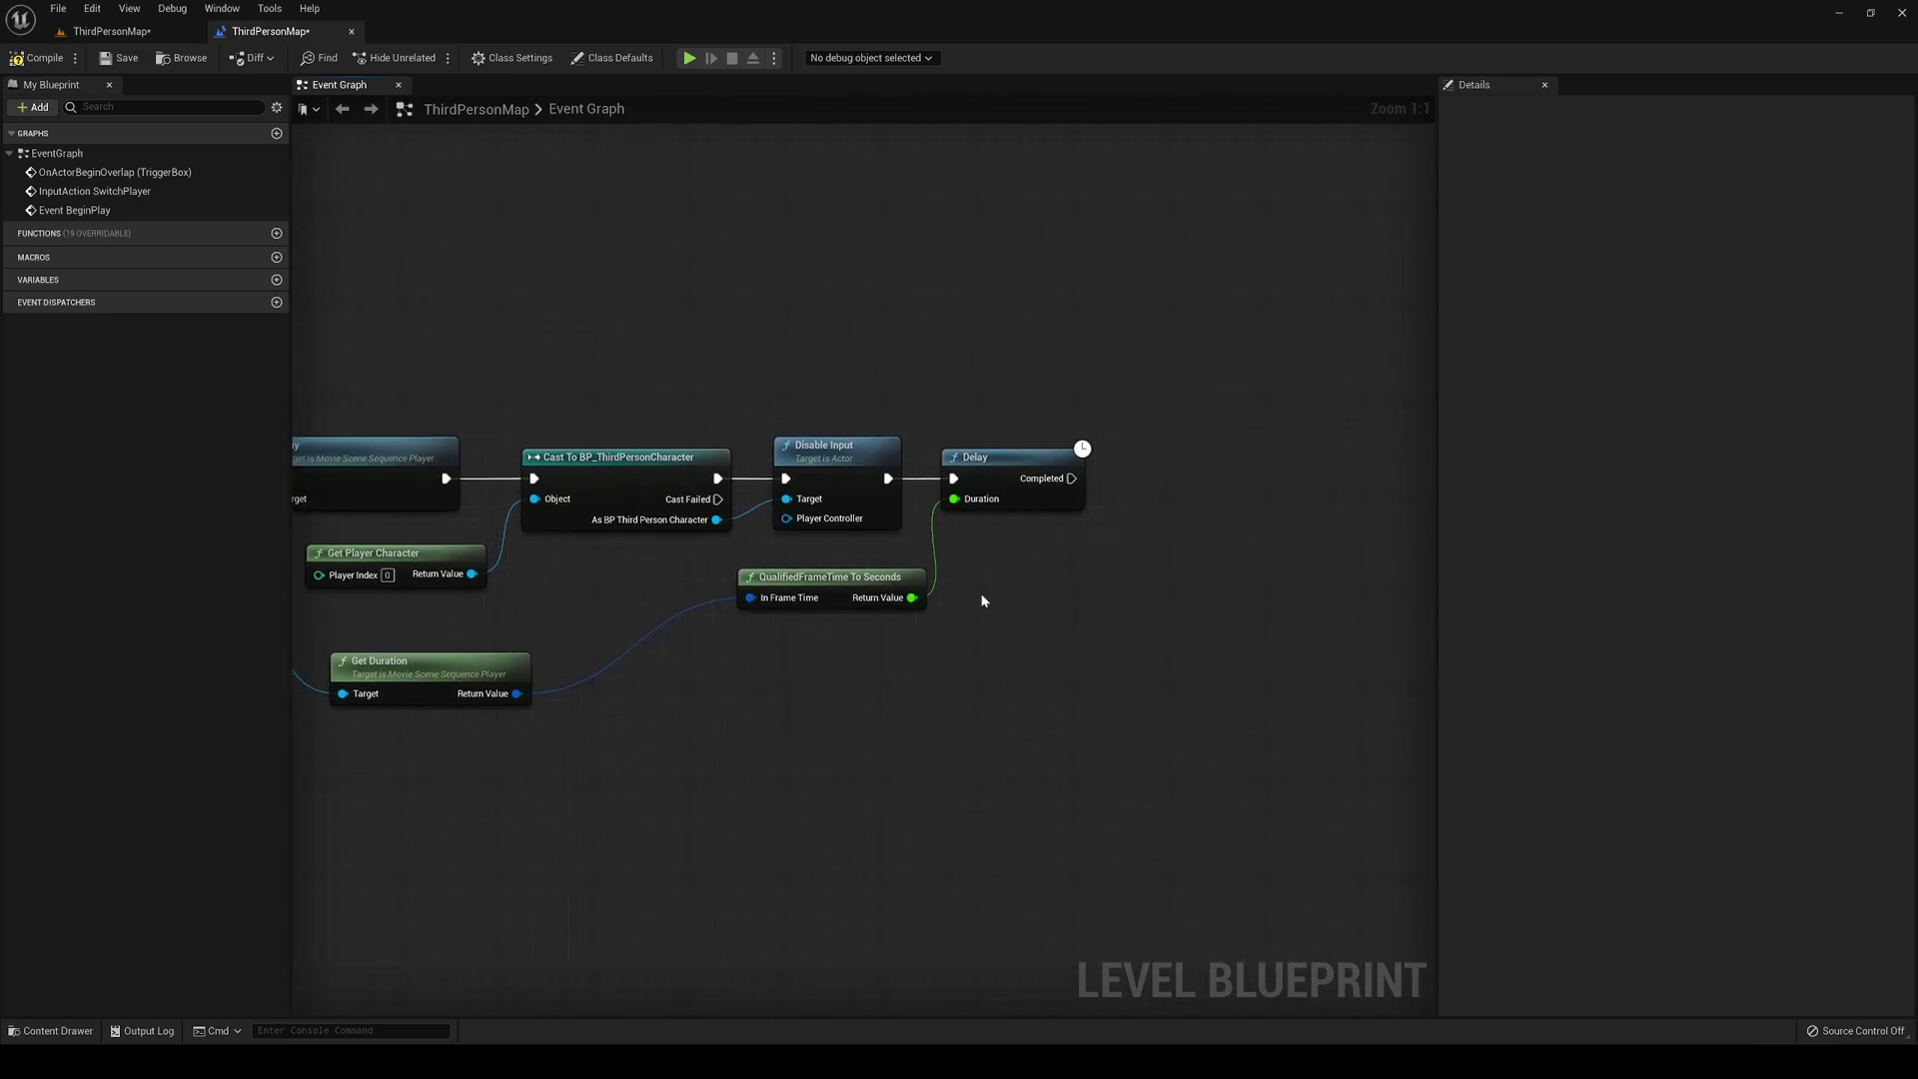
pyautogui.moveTo(1081, 567); pyautogui.dragTo(1082, 568)
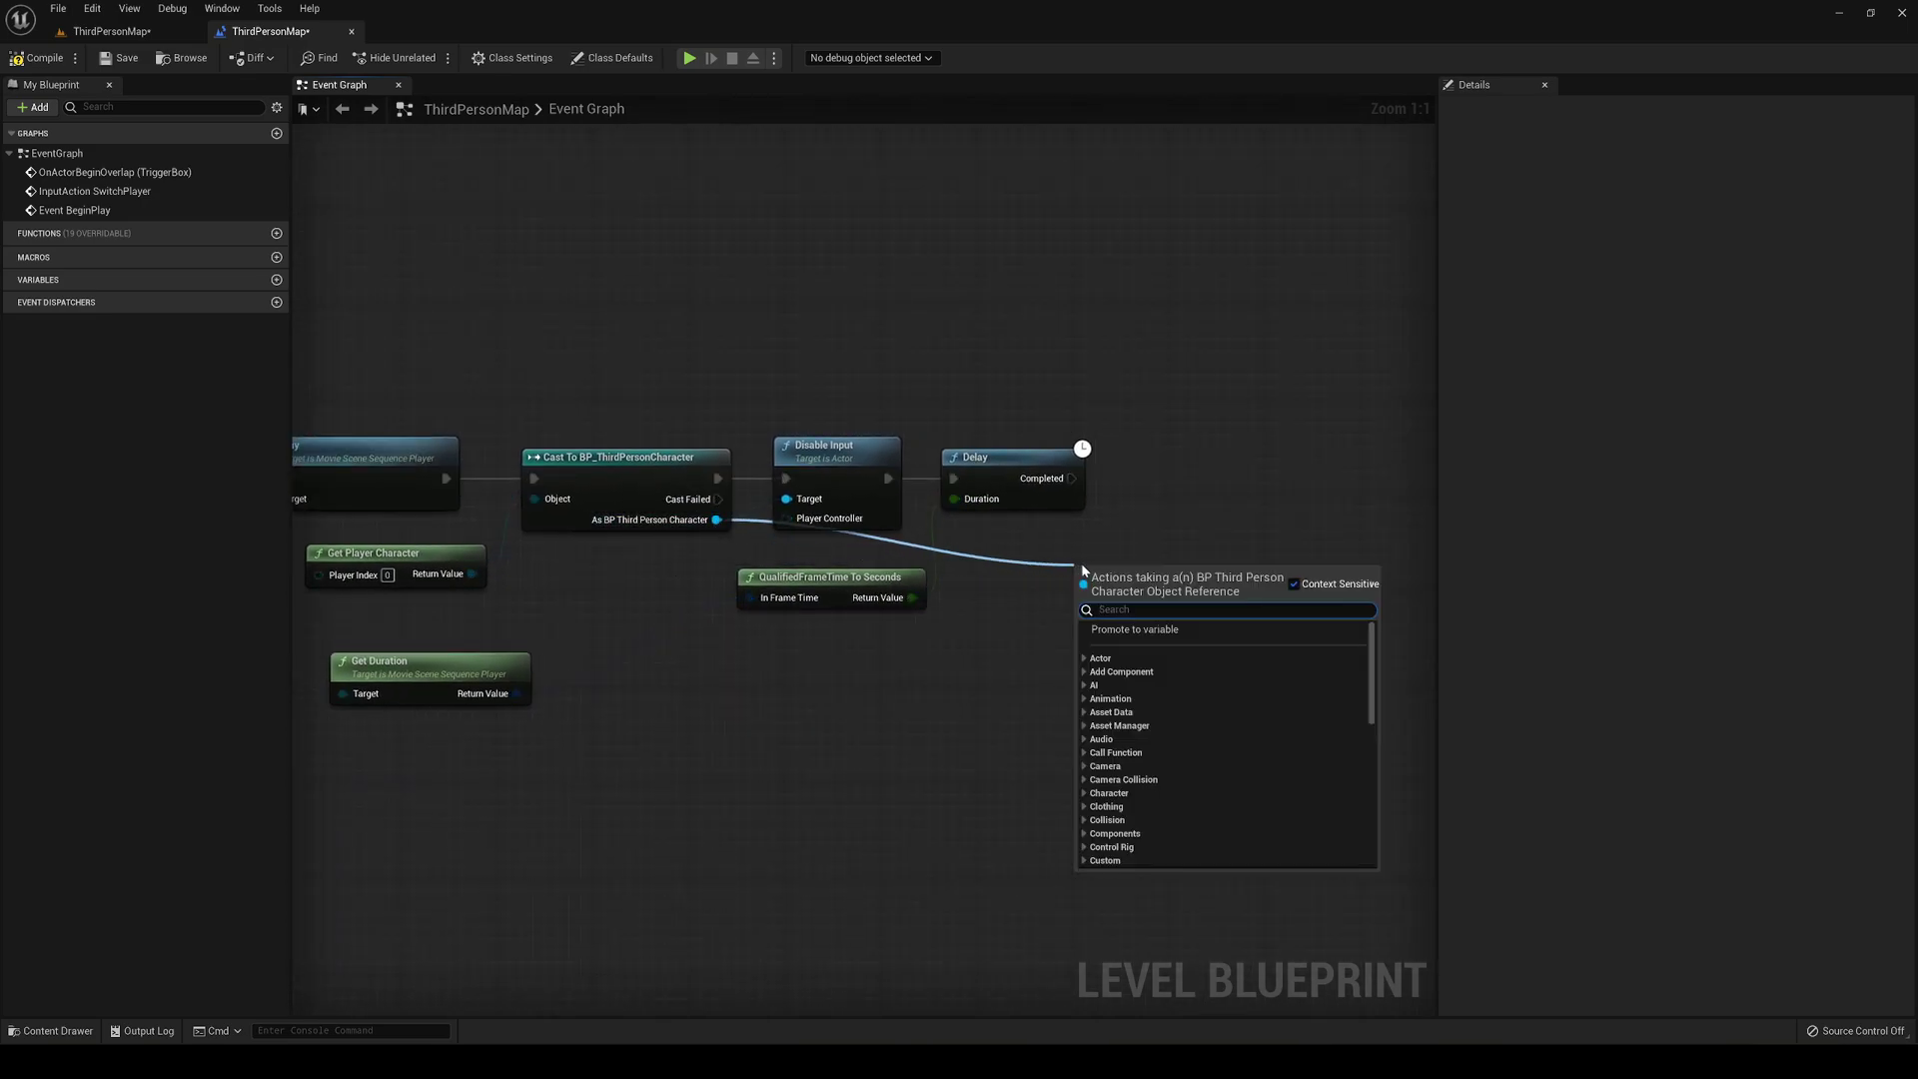
pyautogui.write('enable')
pyautogui.press('Return')
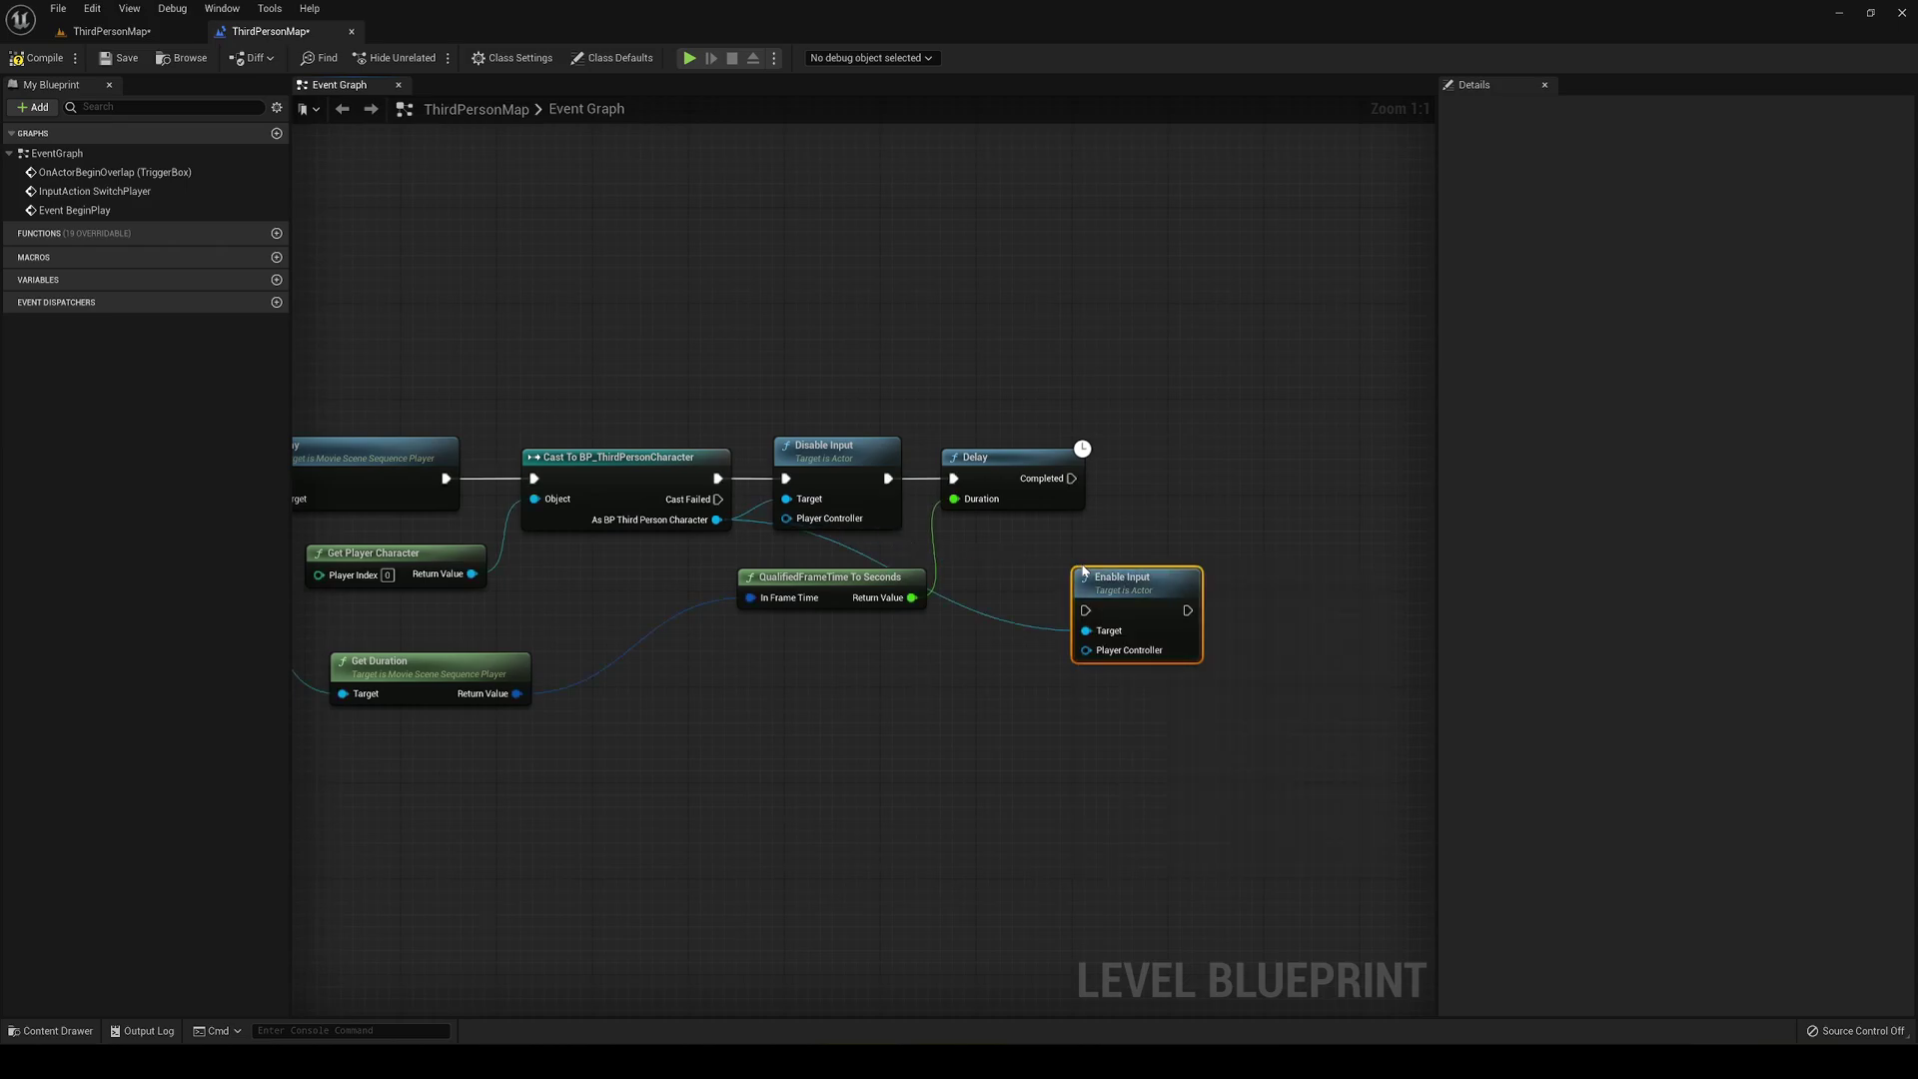
pyautogui.moveTo(1071, 479); pyautogui.dragTo(1183, 487)
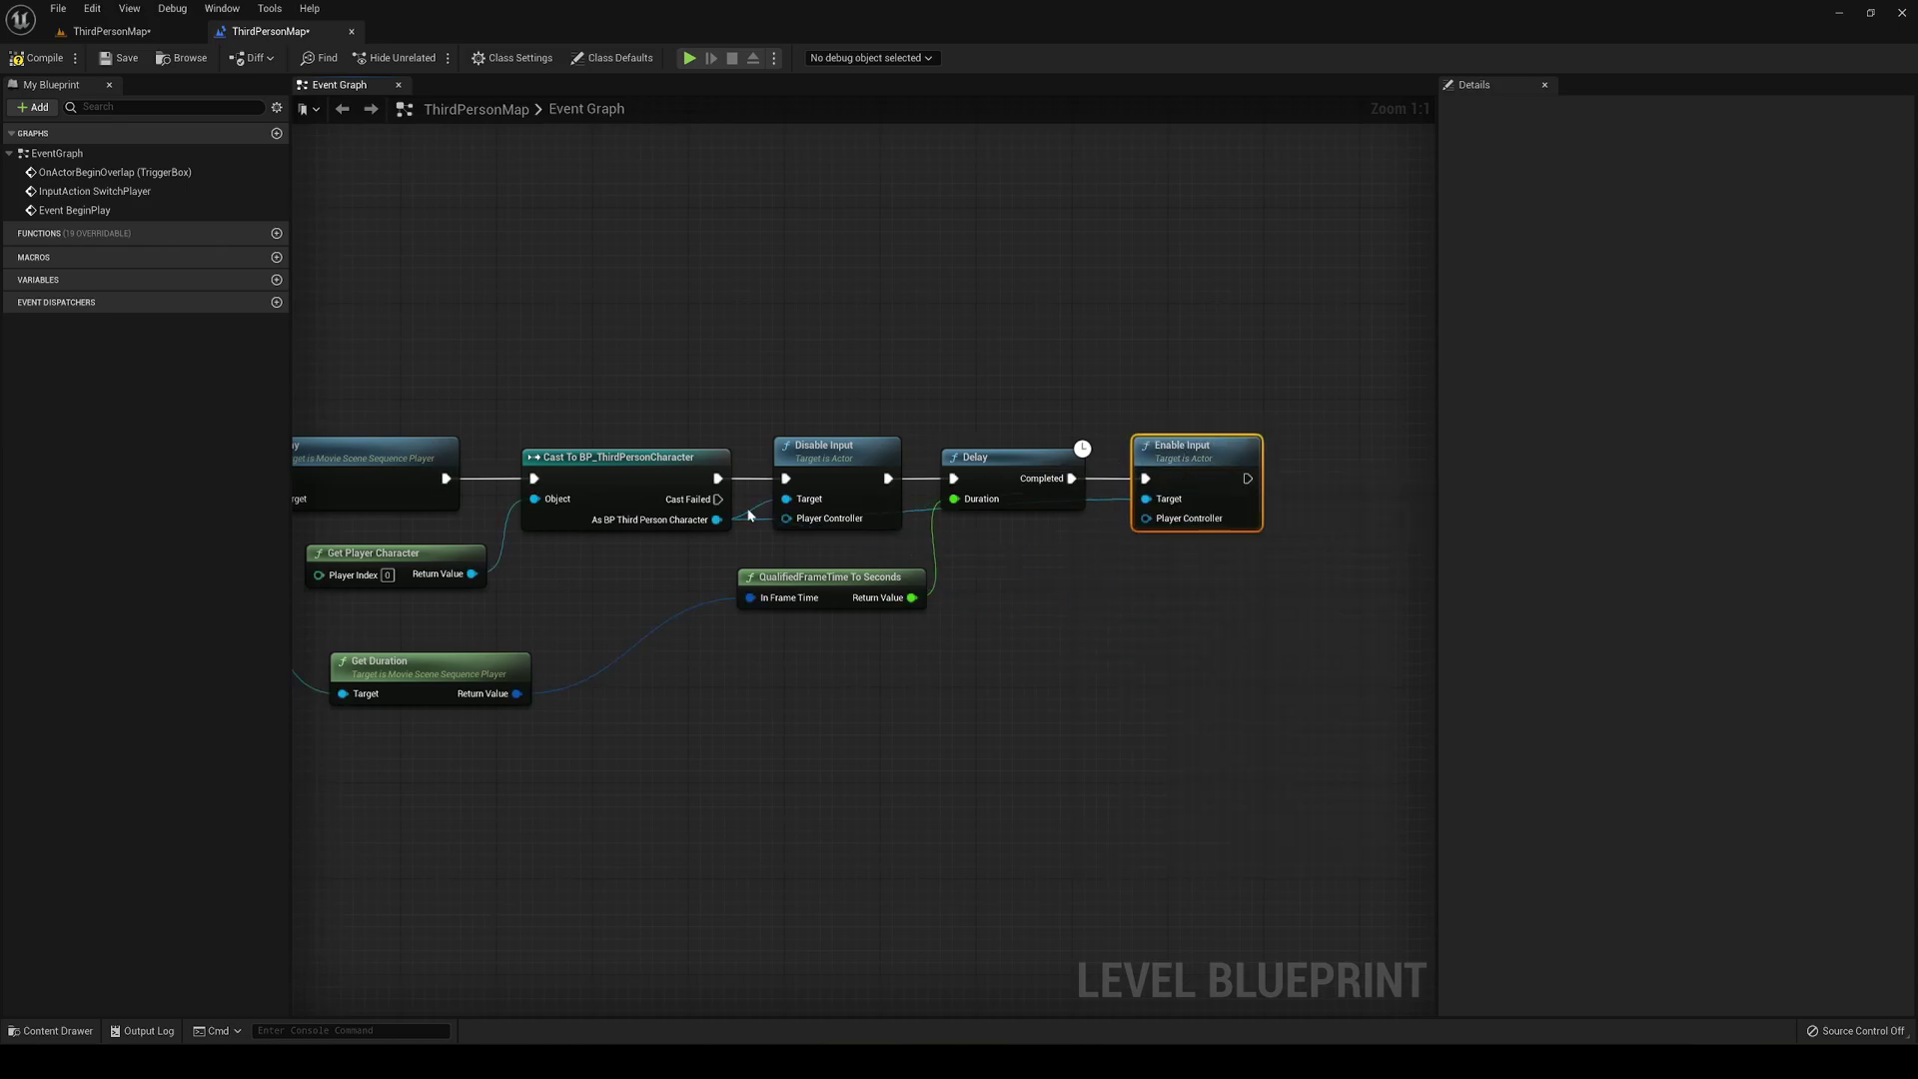
# Play-test the level, trying to move during the intro and running and jumping around after it to check that input is re-enabled.
pyautogui.click(110, 31)
pyautogui.click(322, 58)
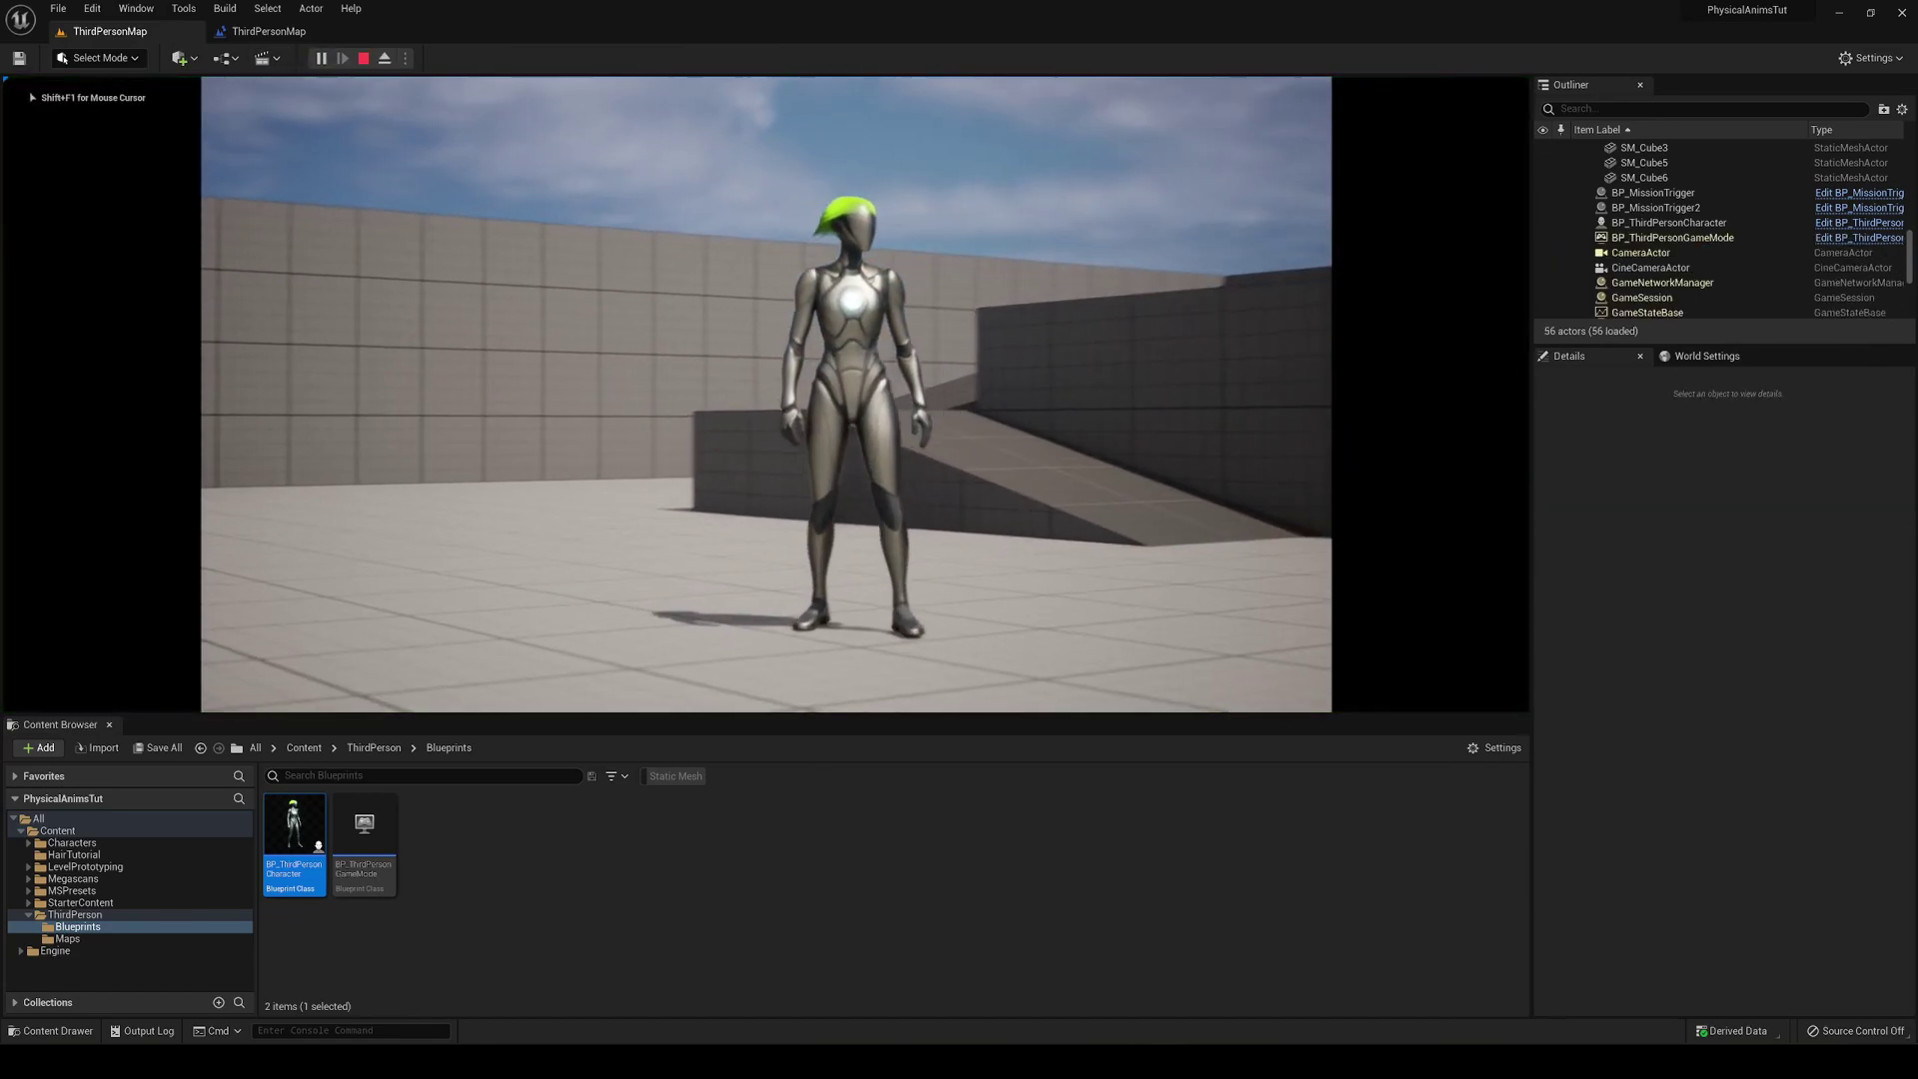
pyautogui.press('s')
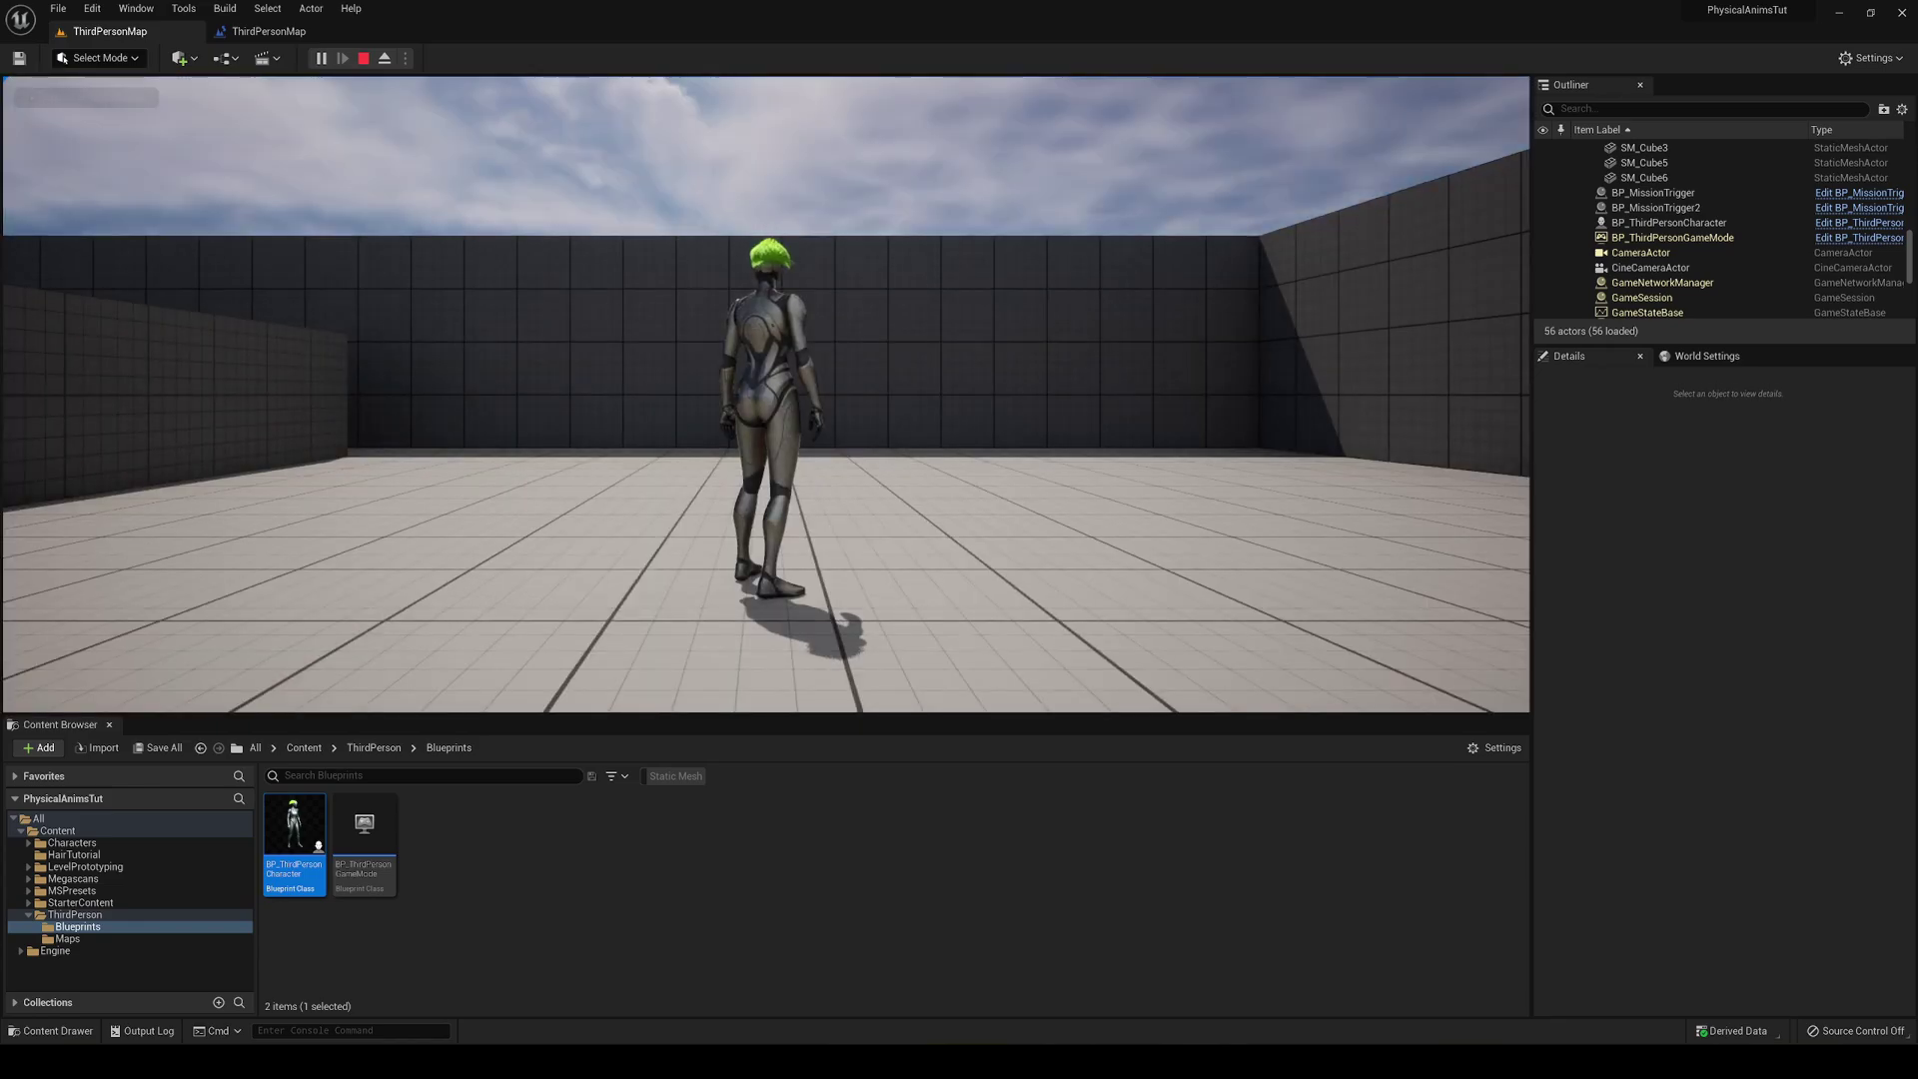
pyautogui.press('a')
pyautogui.press('space')
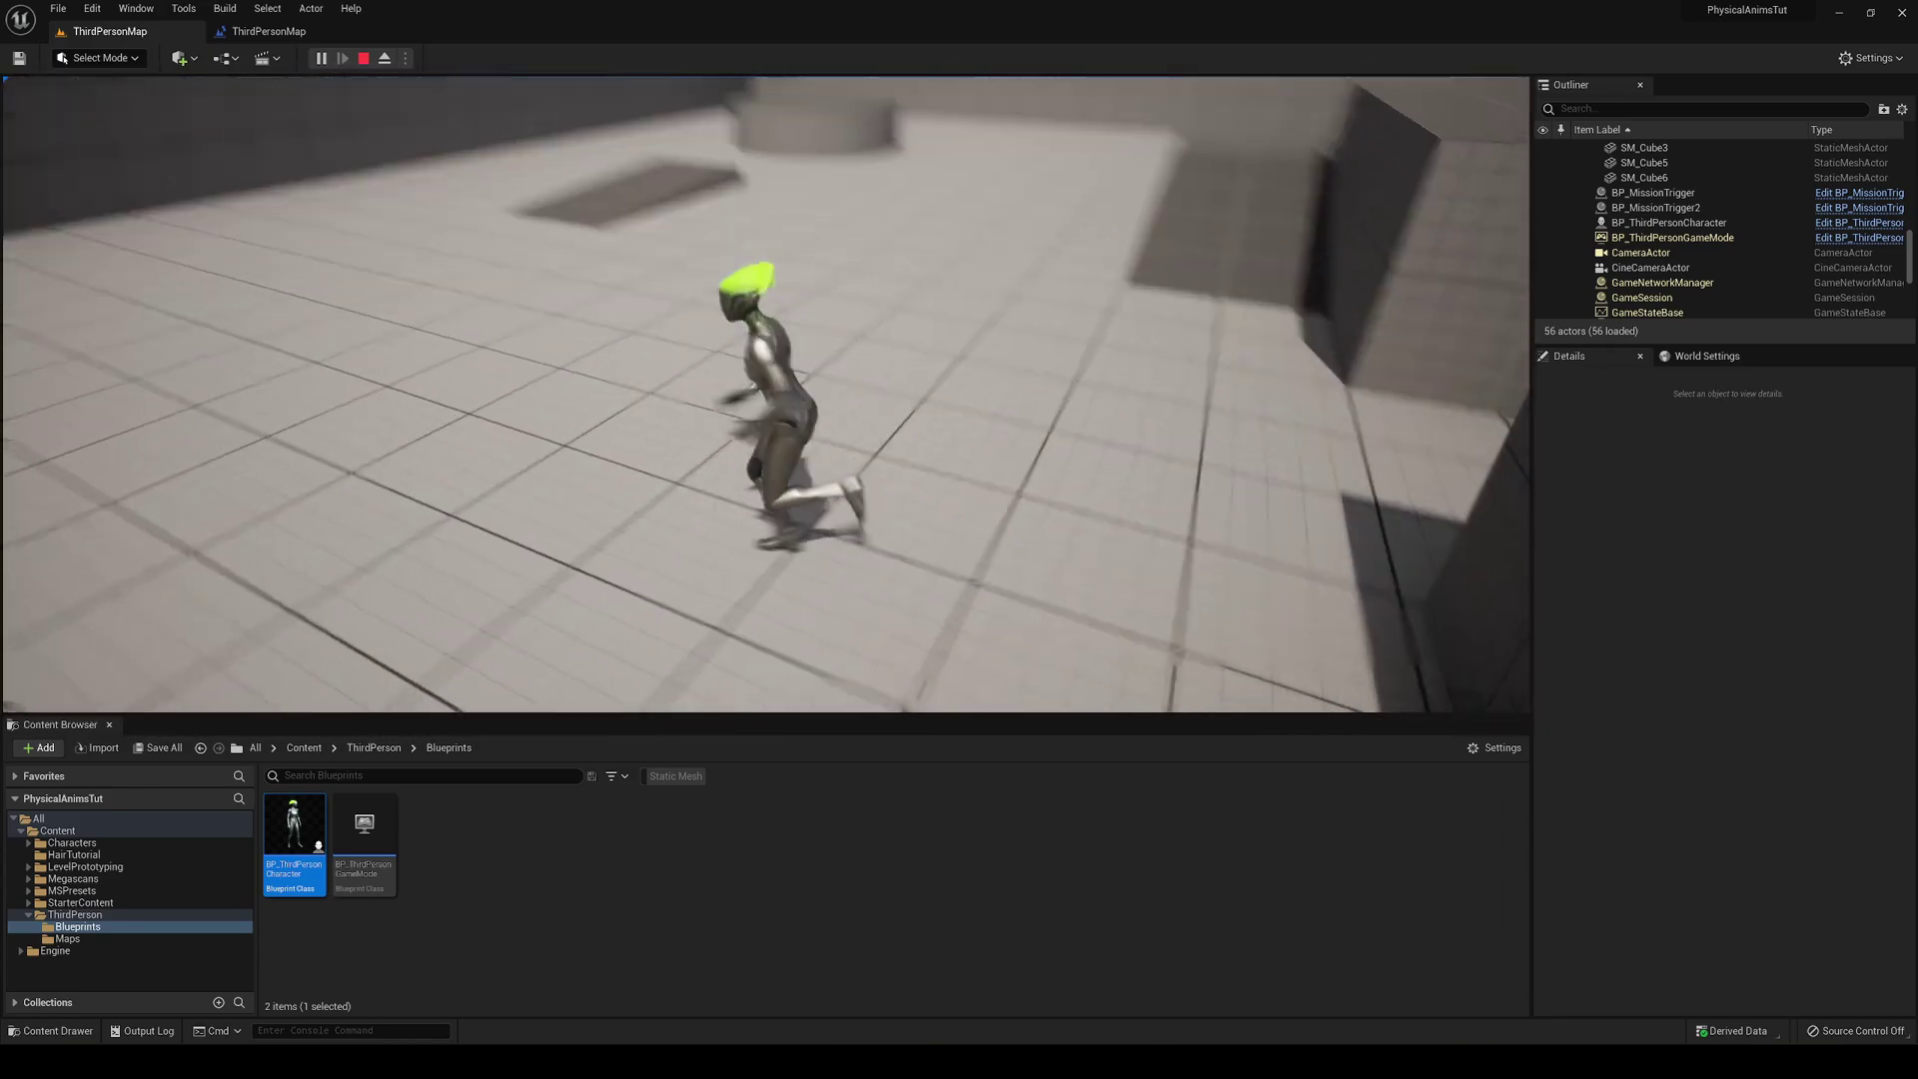
pyautogui.press('w')
pyautogui.press('a')
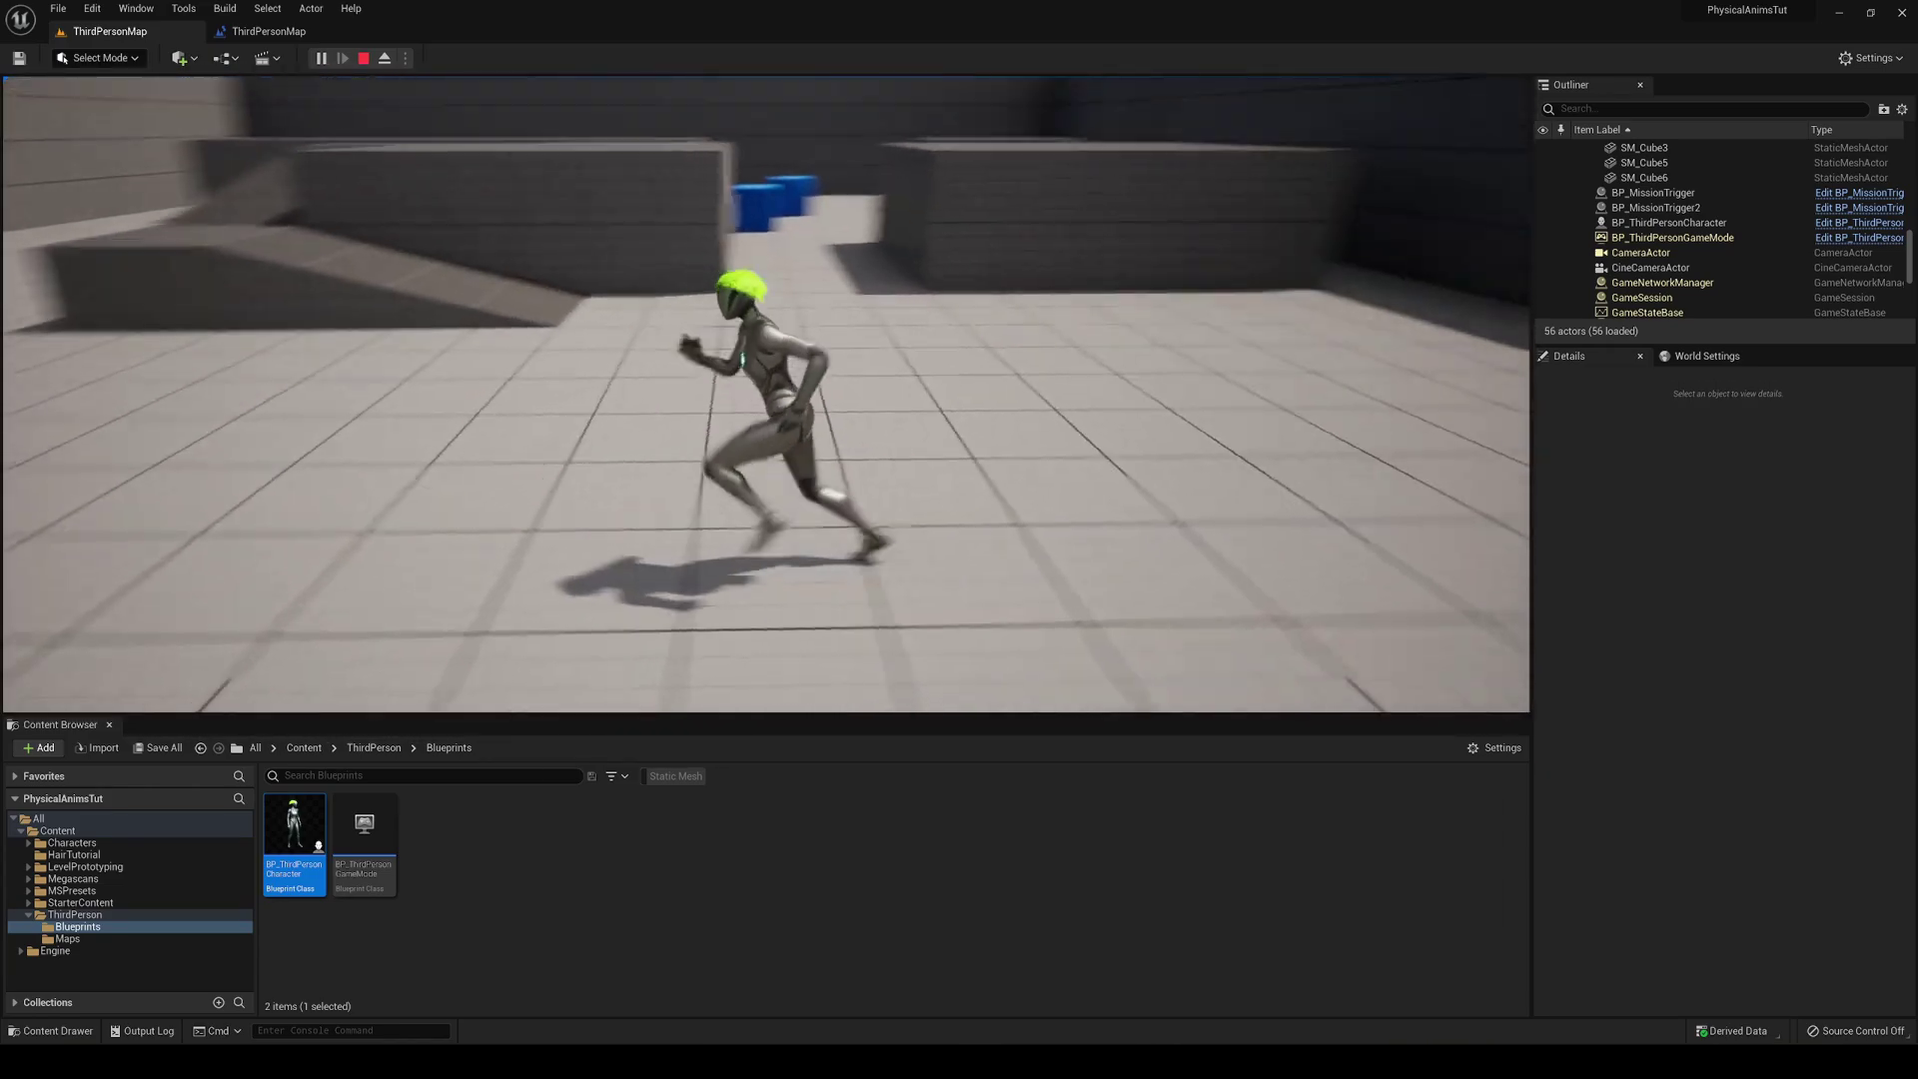
pyautogui.press('w')
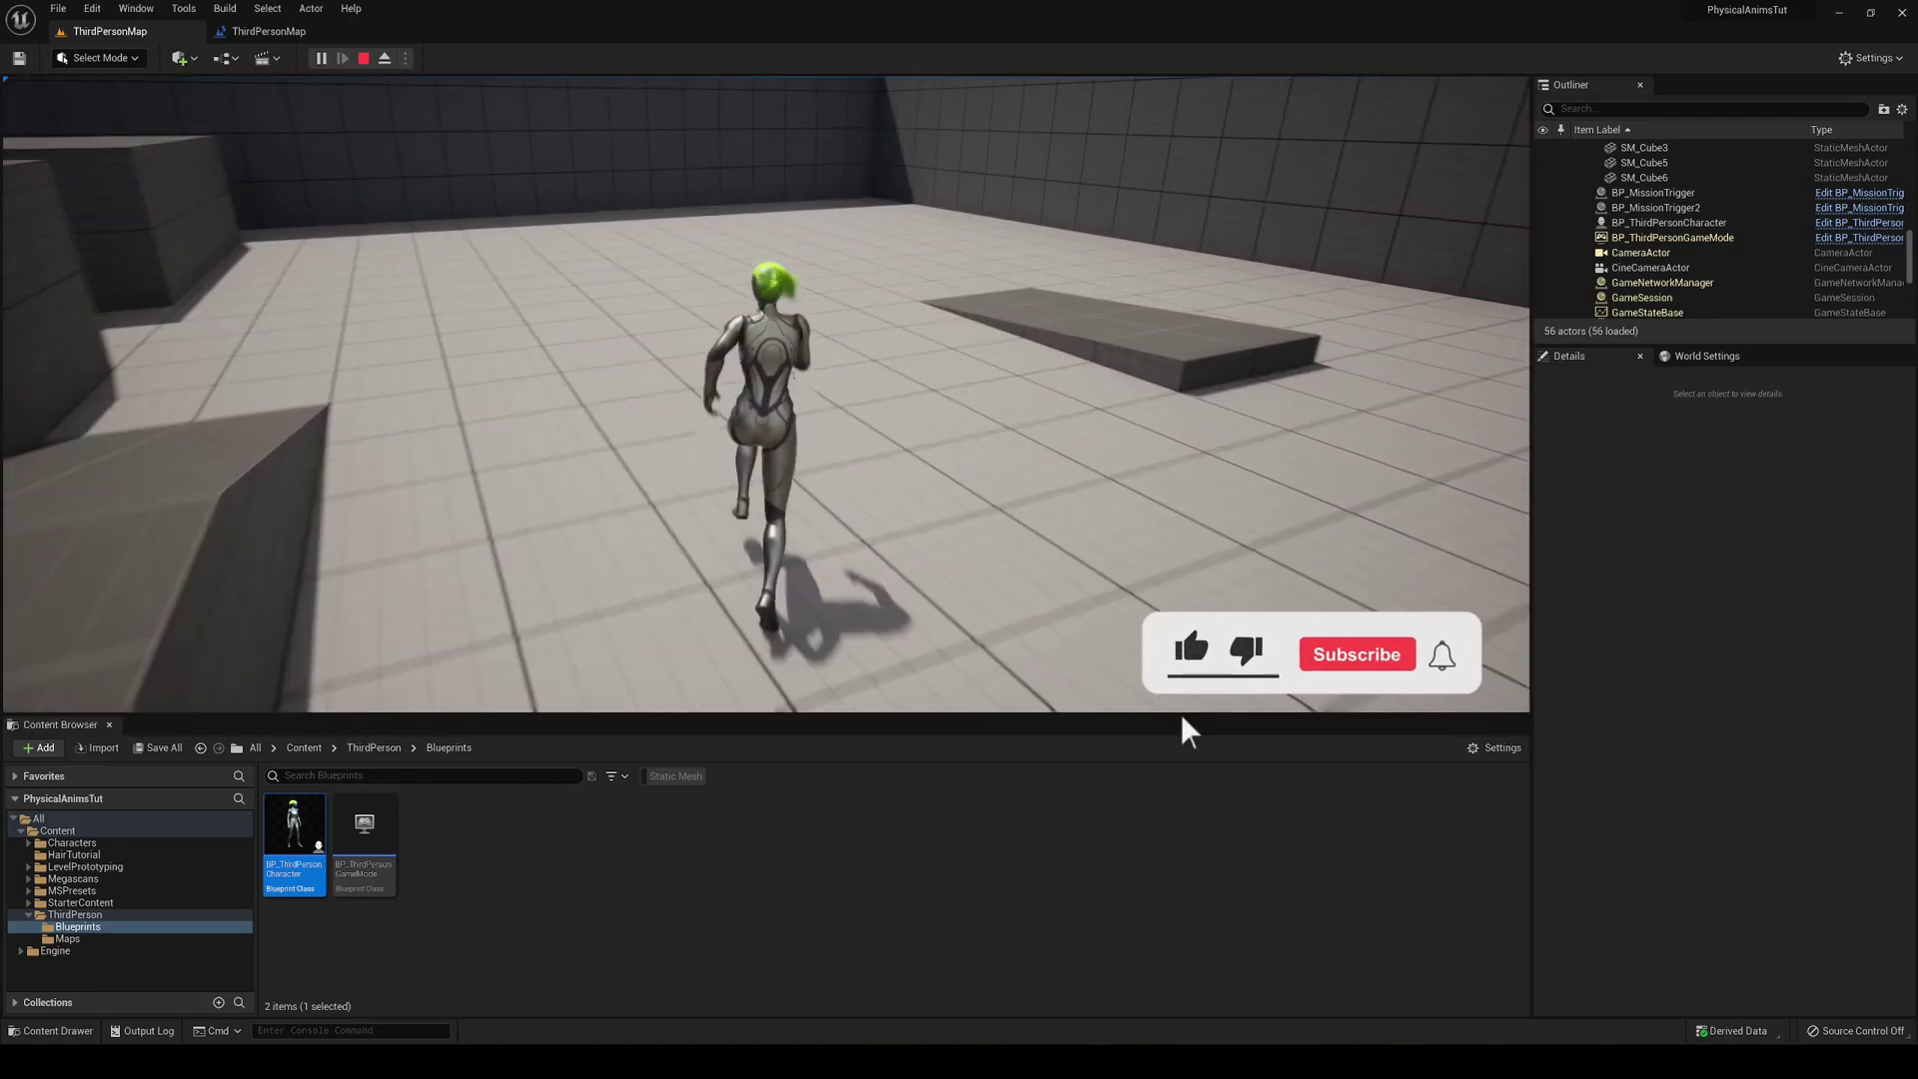
pyautogui.press('d')
pyautogui.press('a')
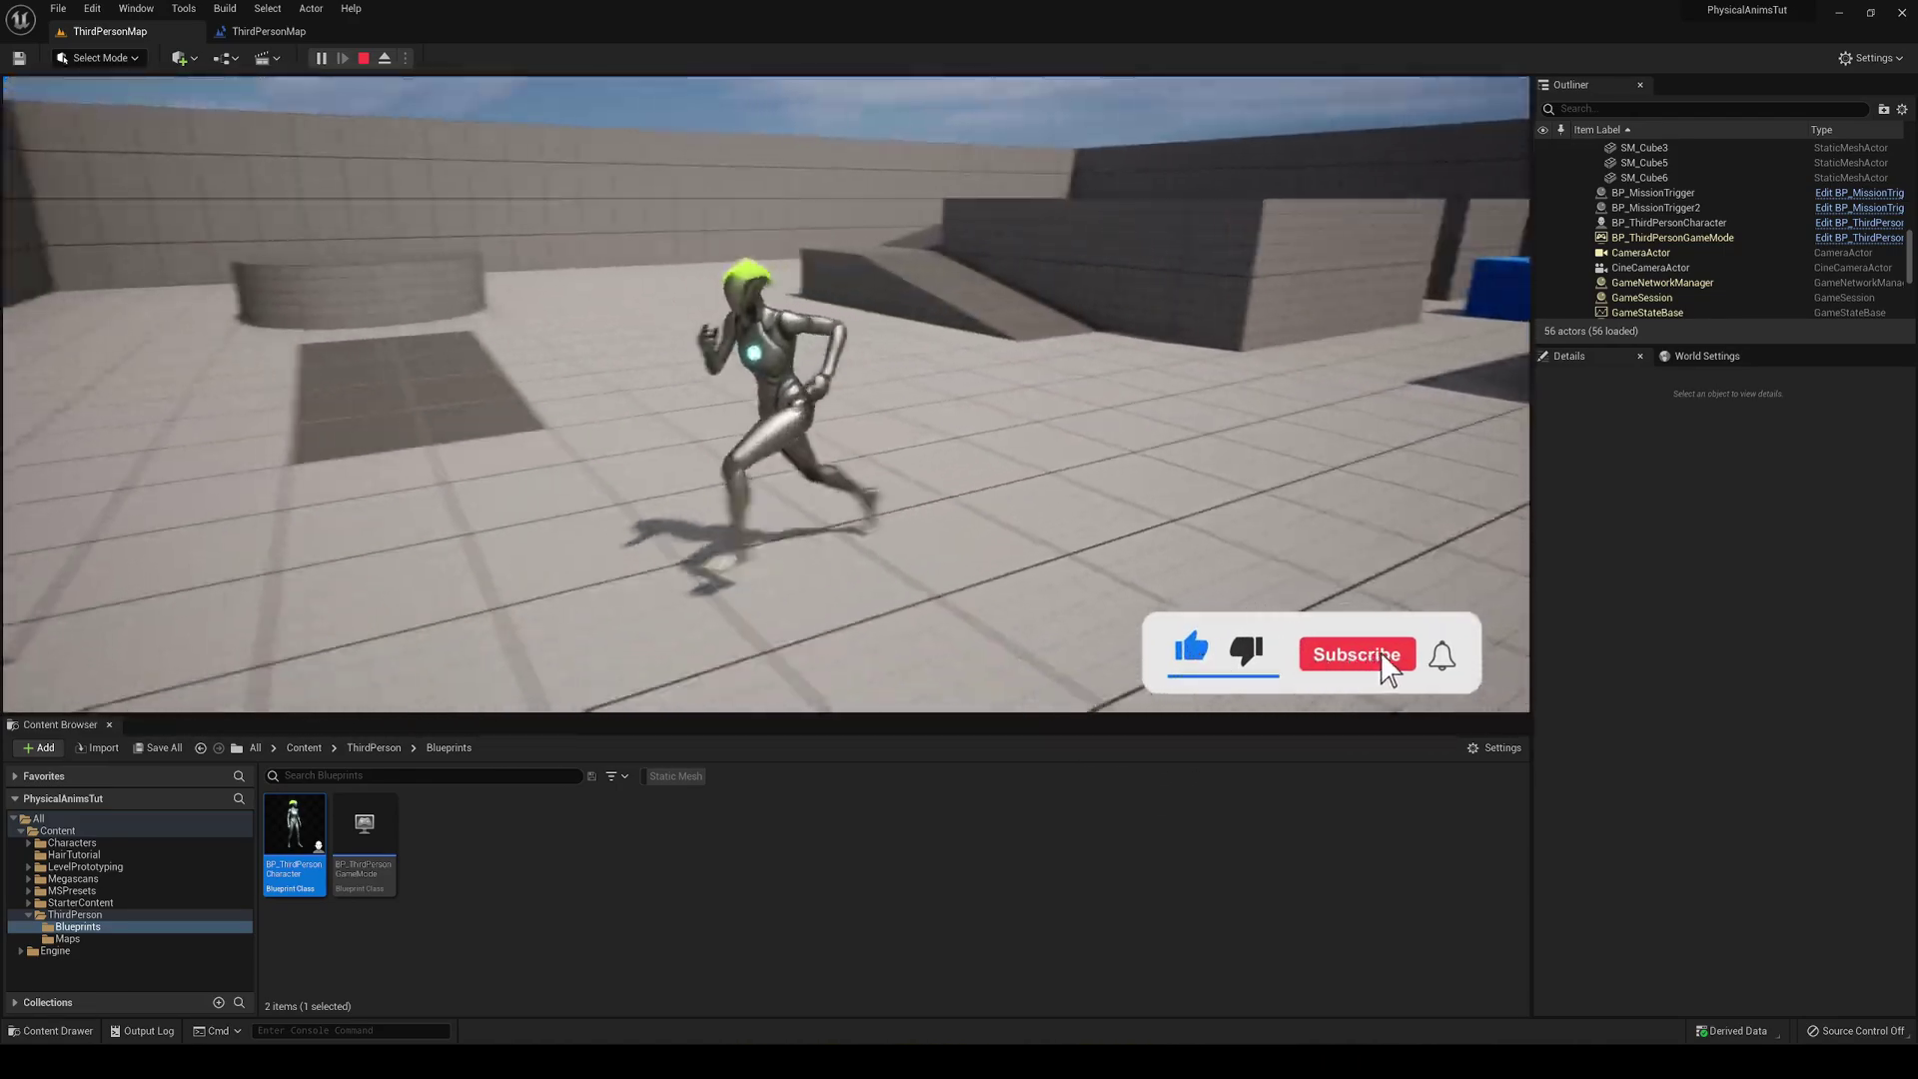
pyautogui.press('w')
pyautogui.press('space')
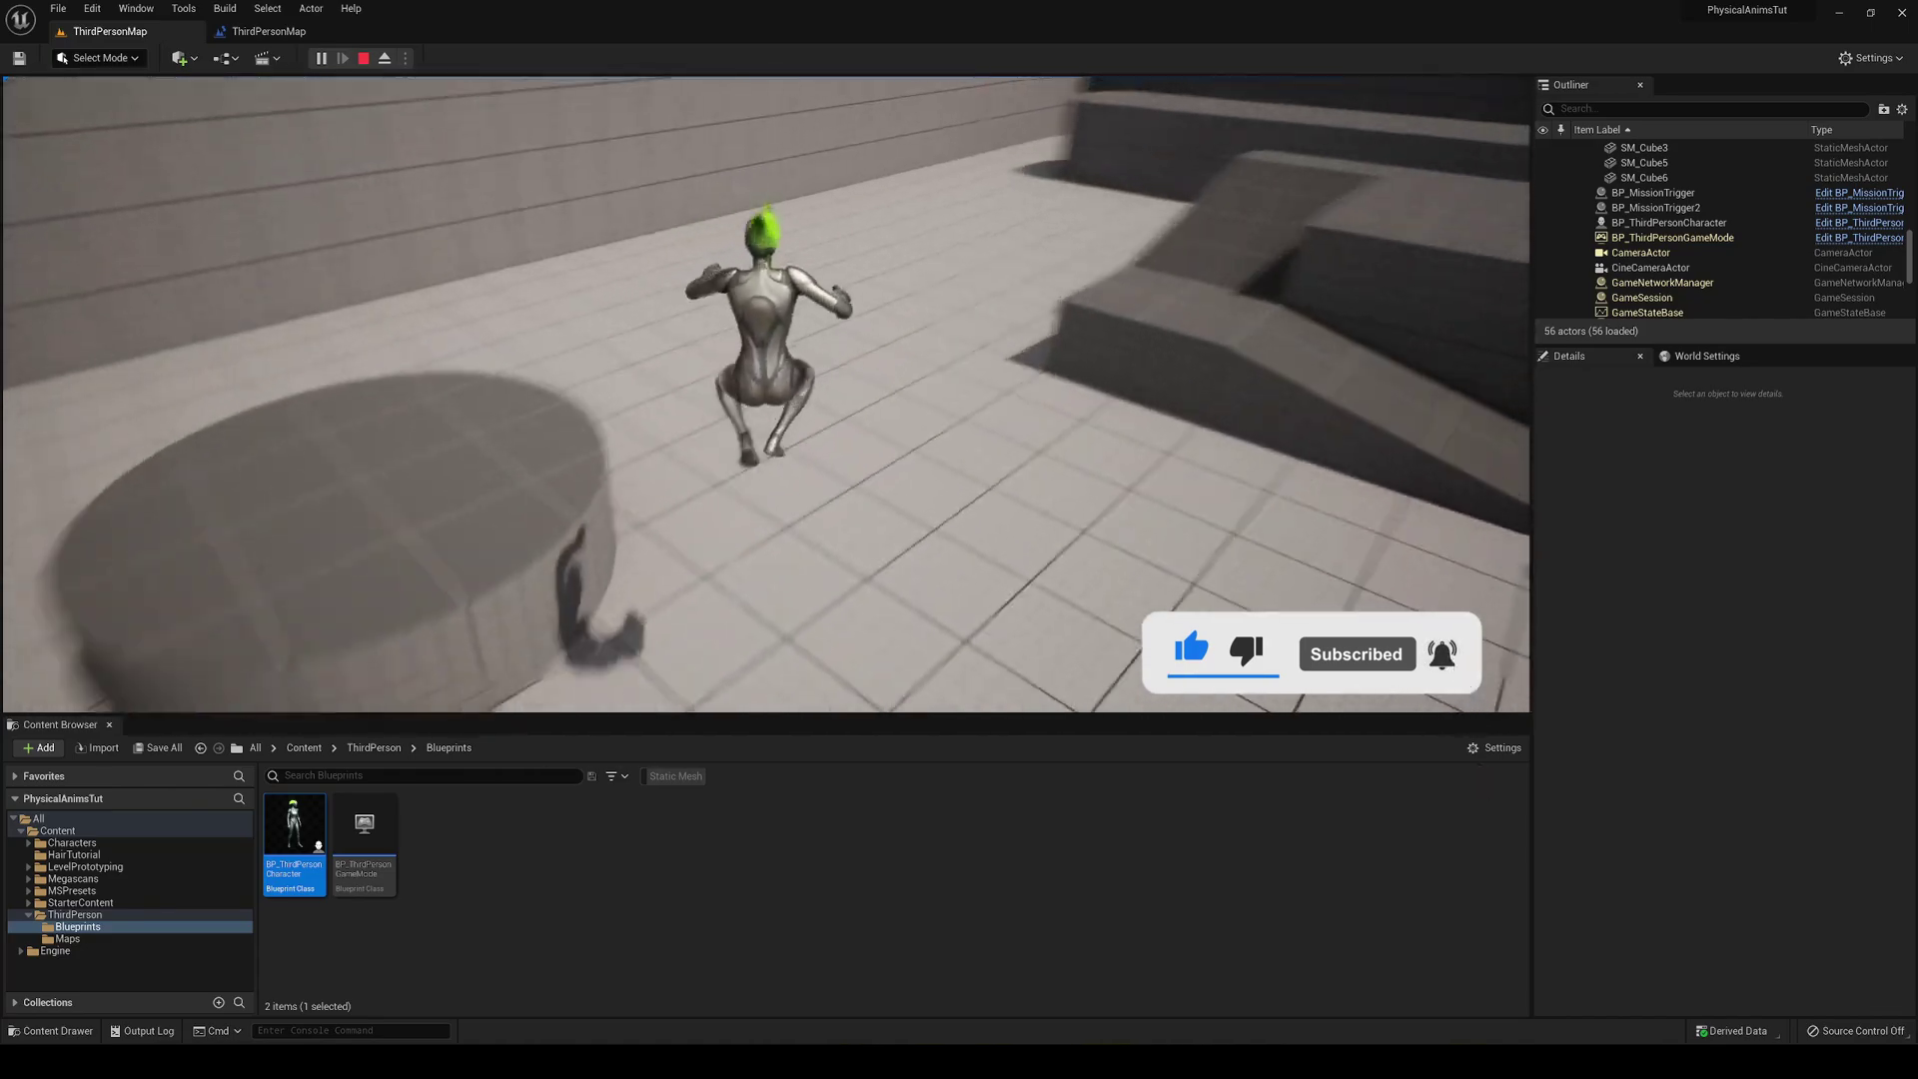
pyautogui.press('w')
pyautogui.press('space')
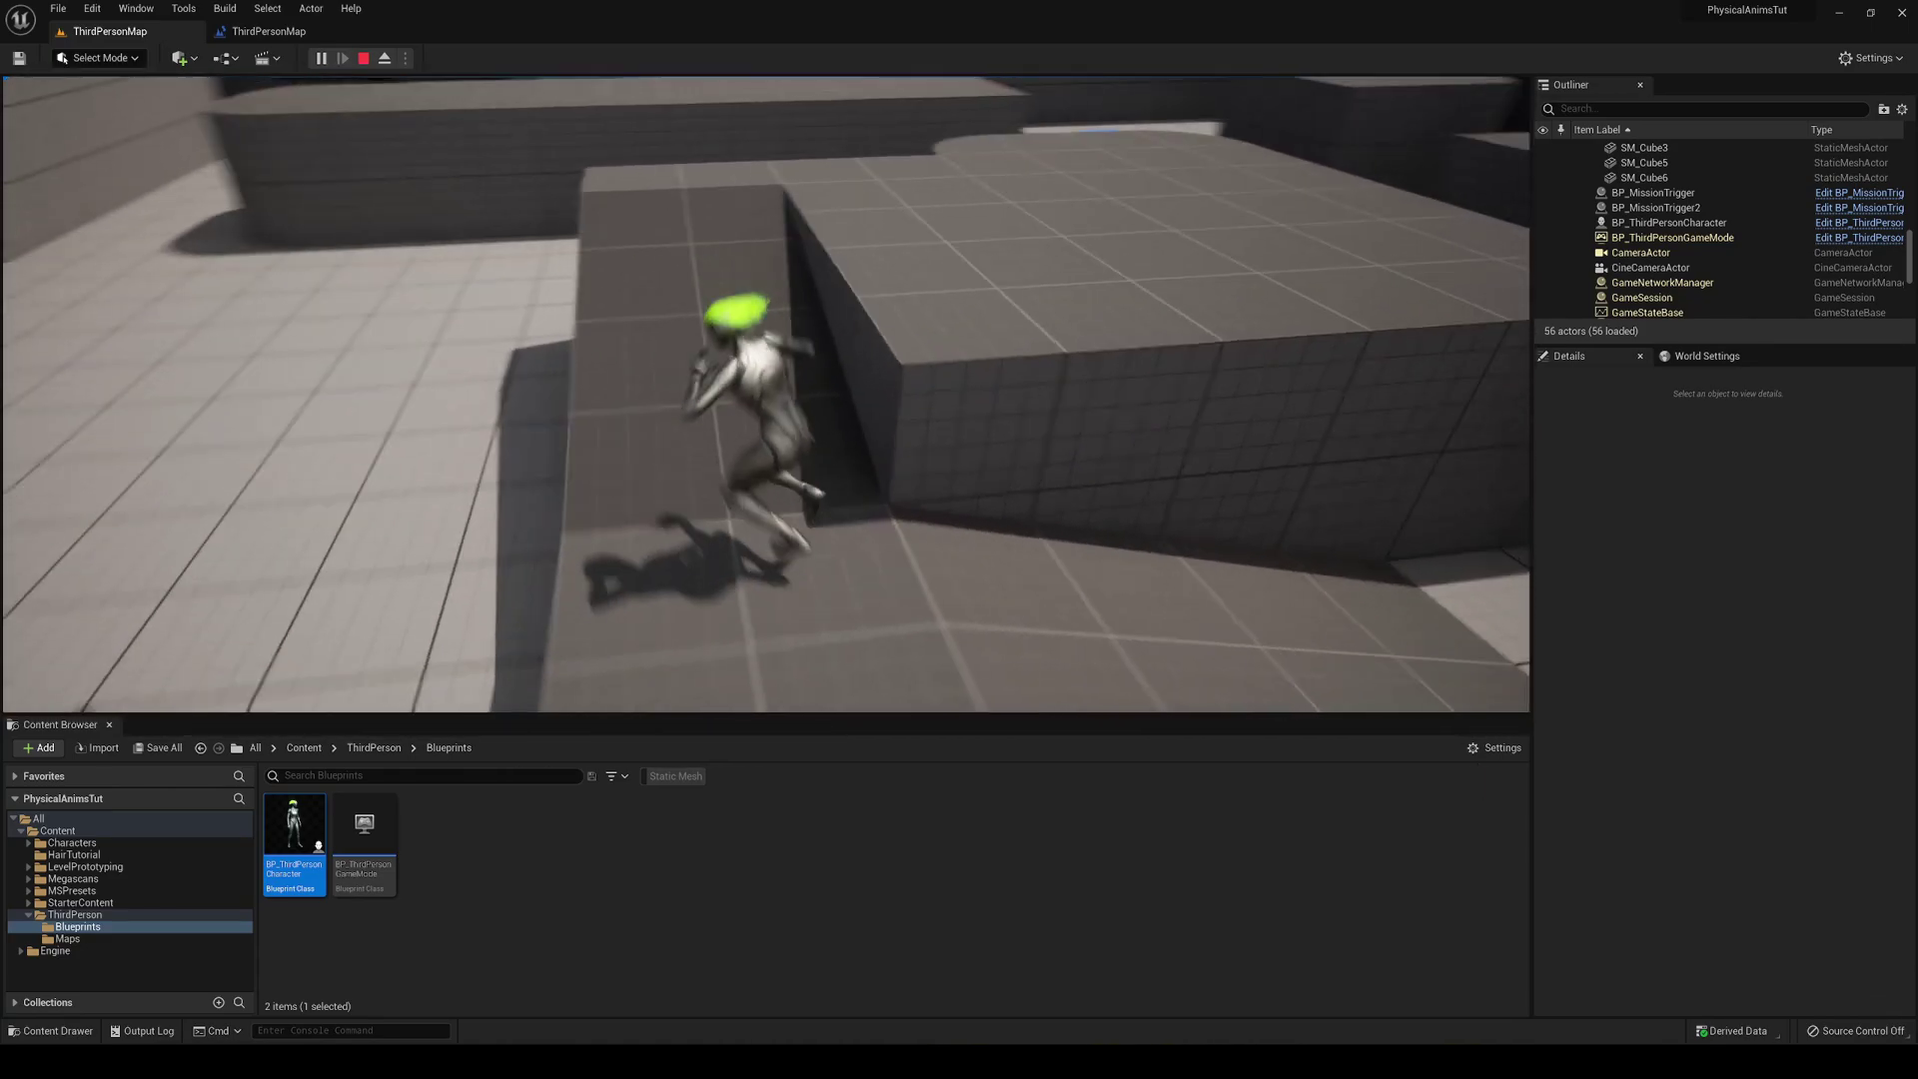
pyautogui.press('w')
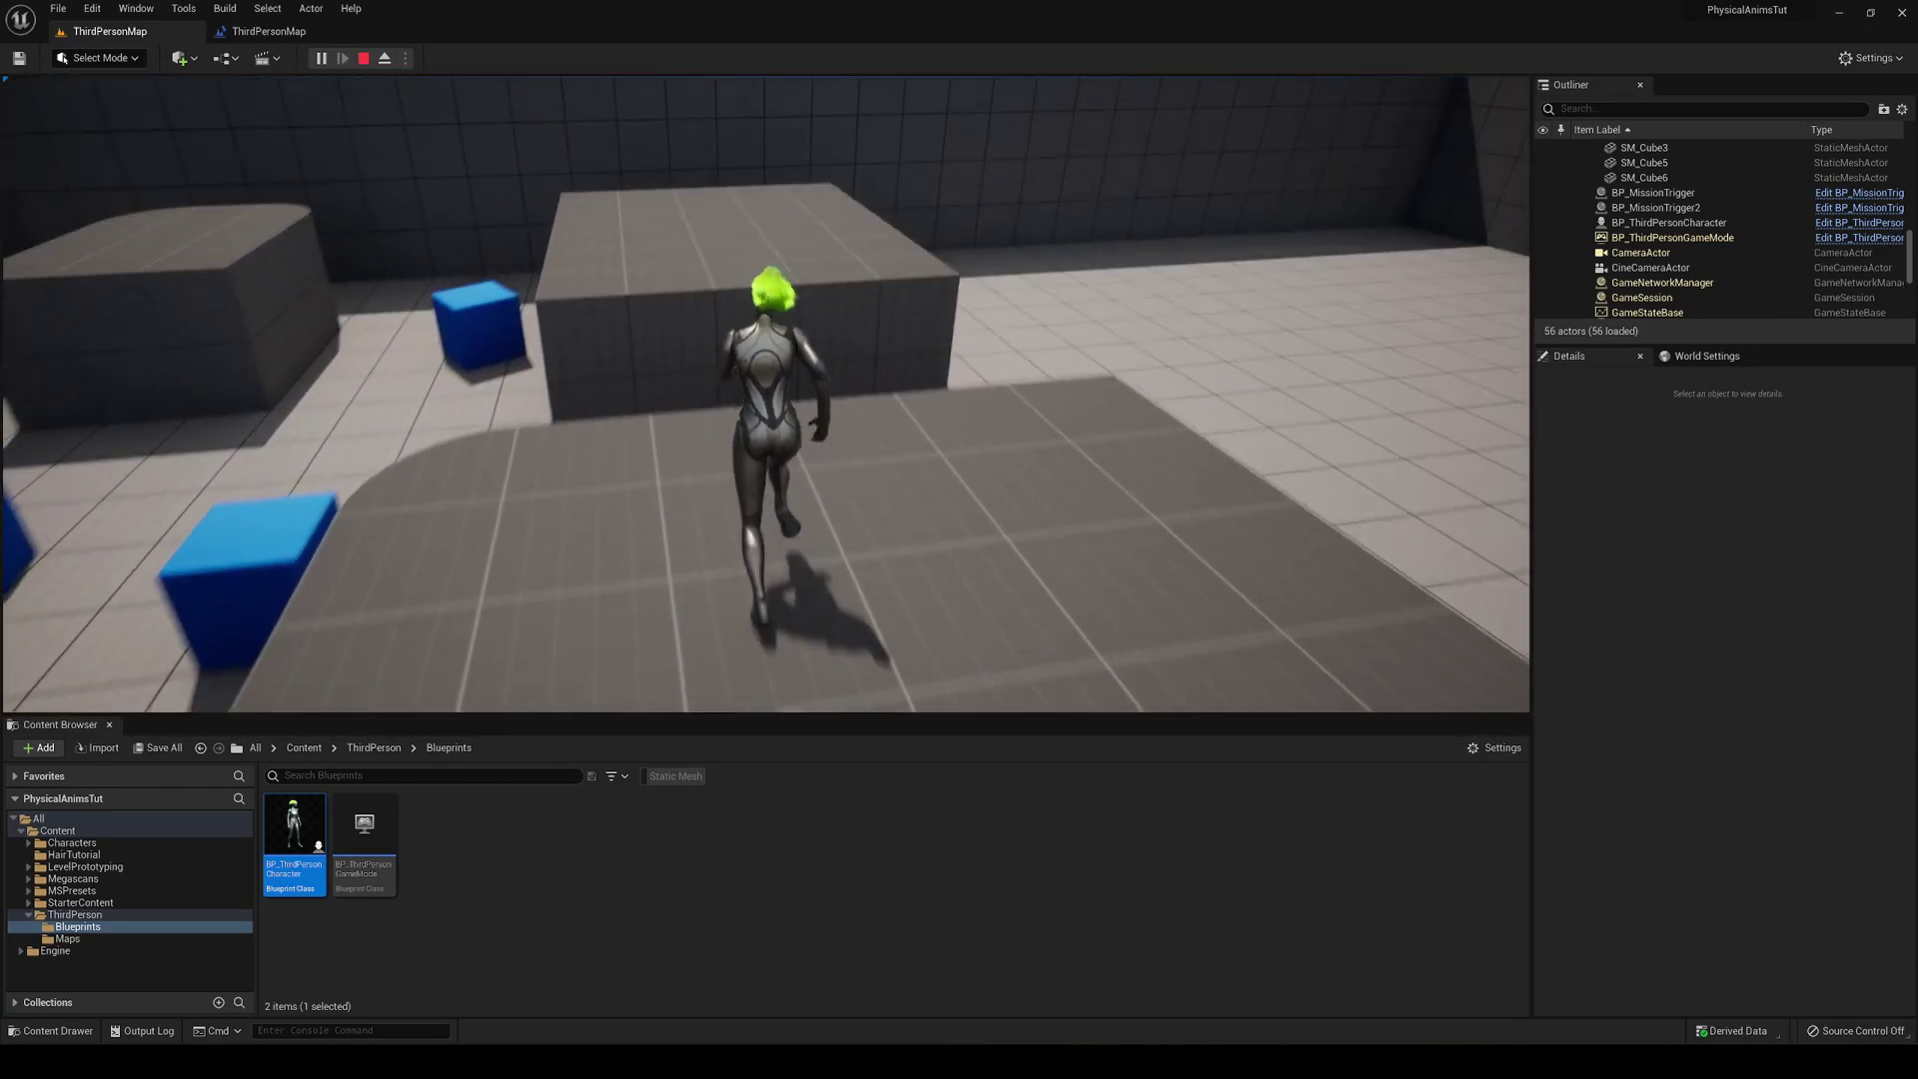
pyautogui.press('w')
pyautogui.press('space')
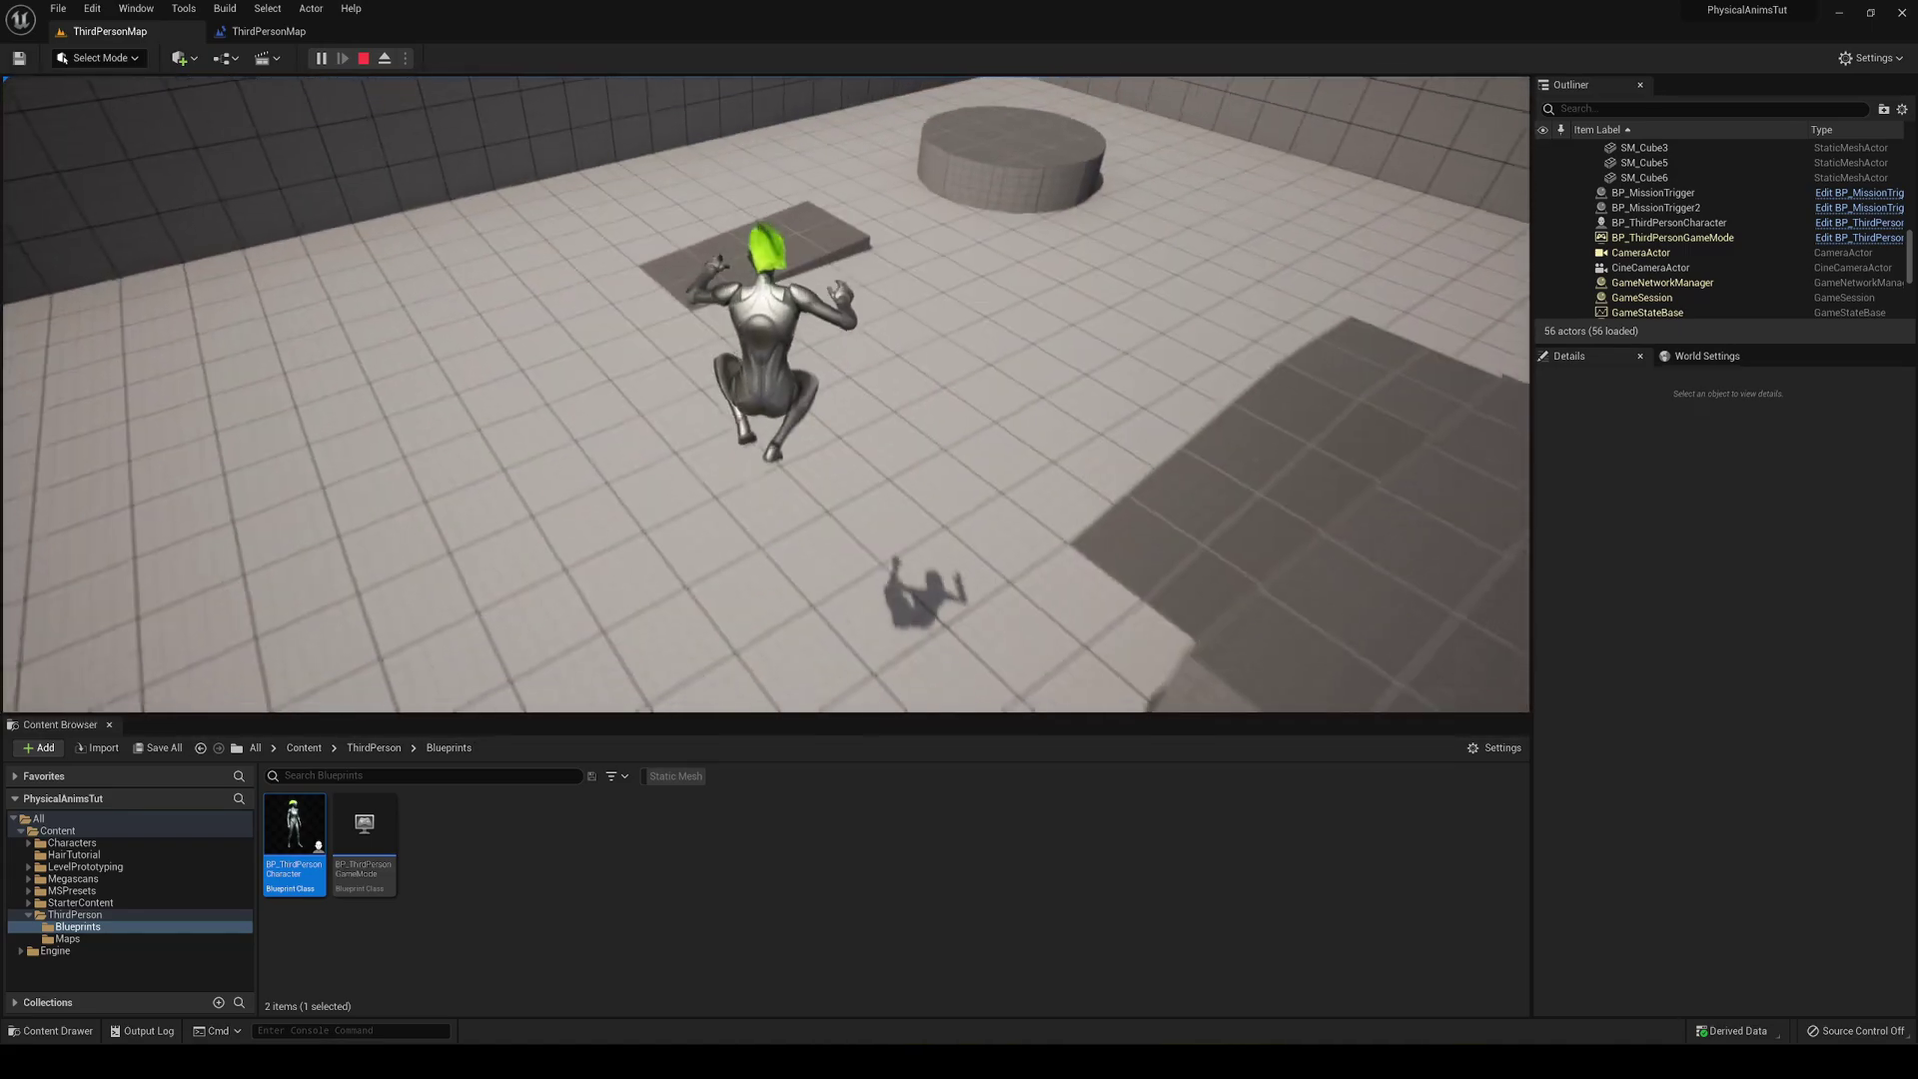
pyautogui.press('w')
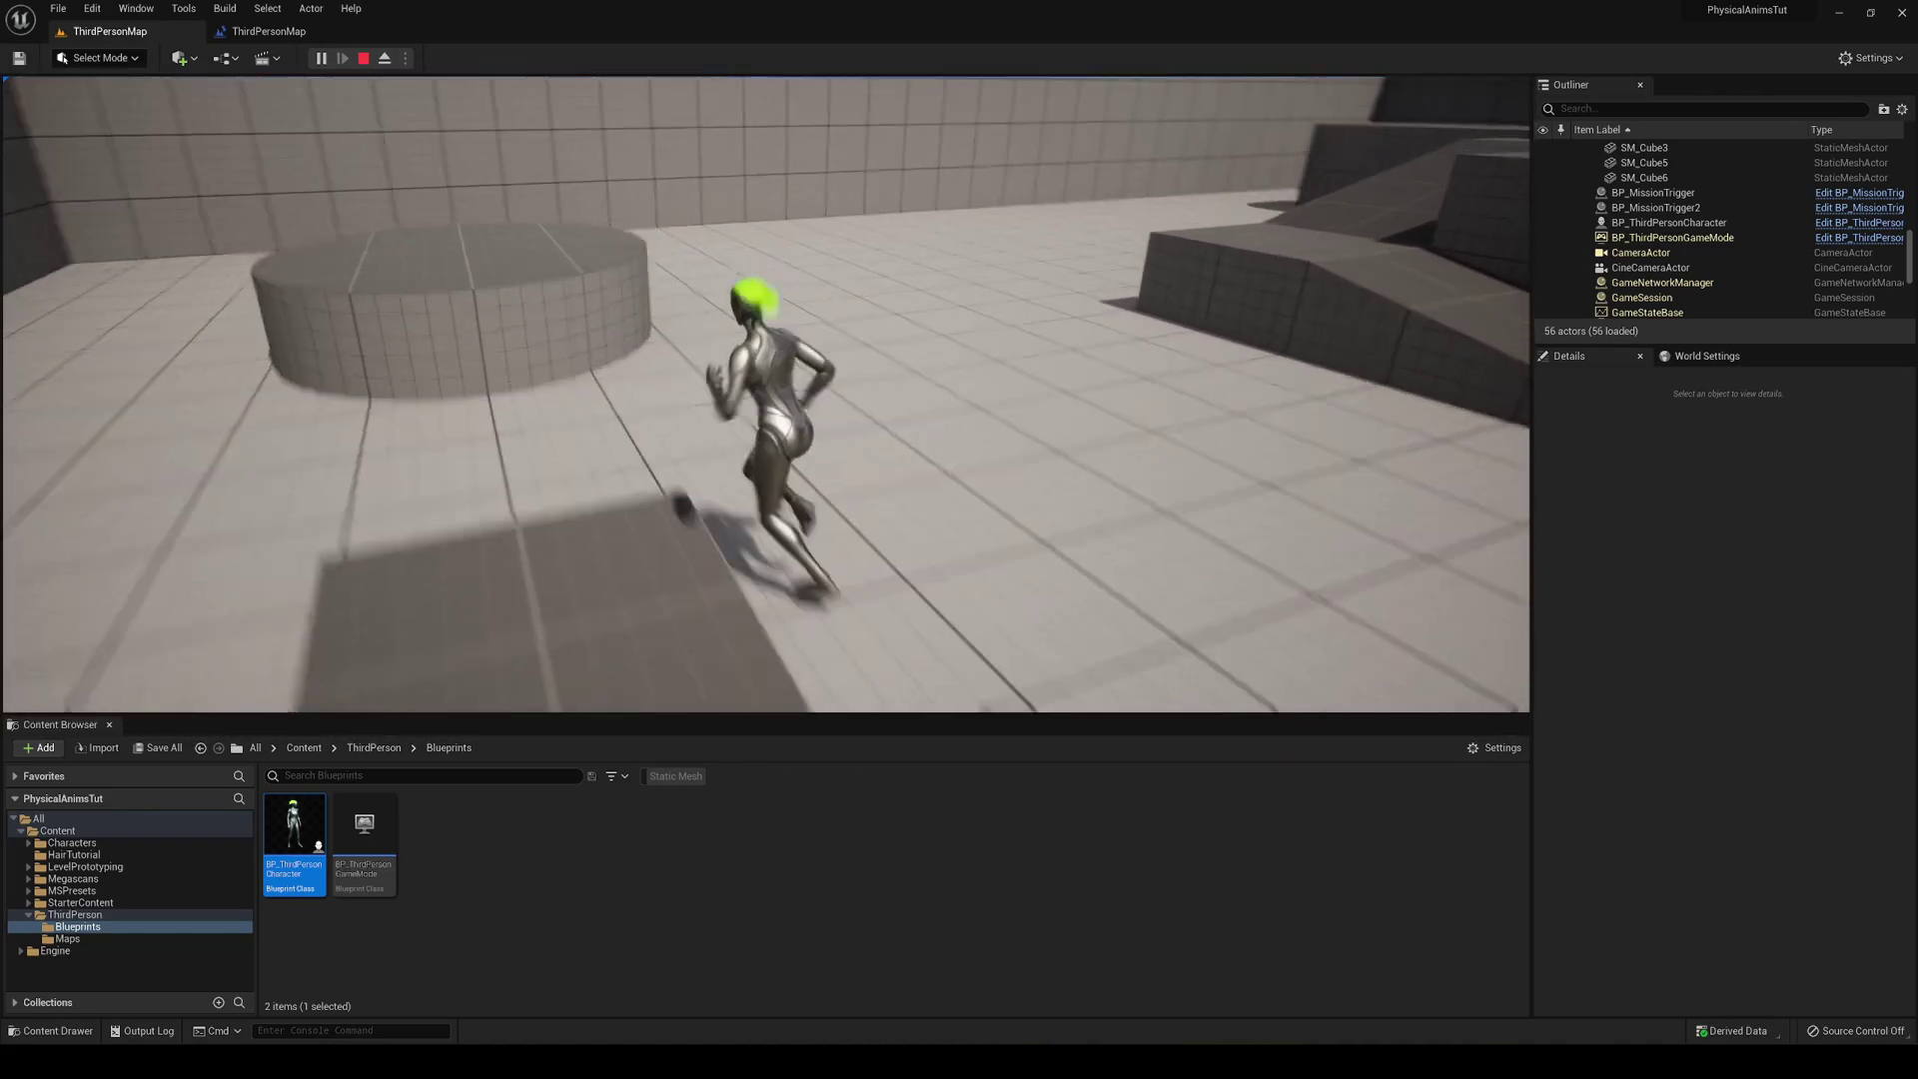
pyautogui.press('w')
pyautogui.press('space')
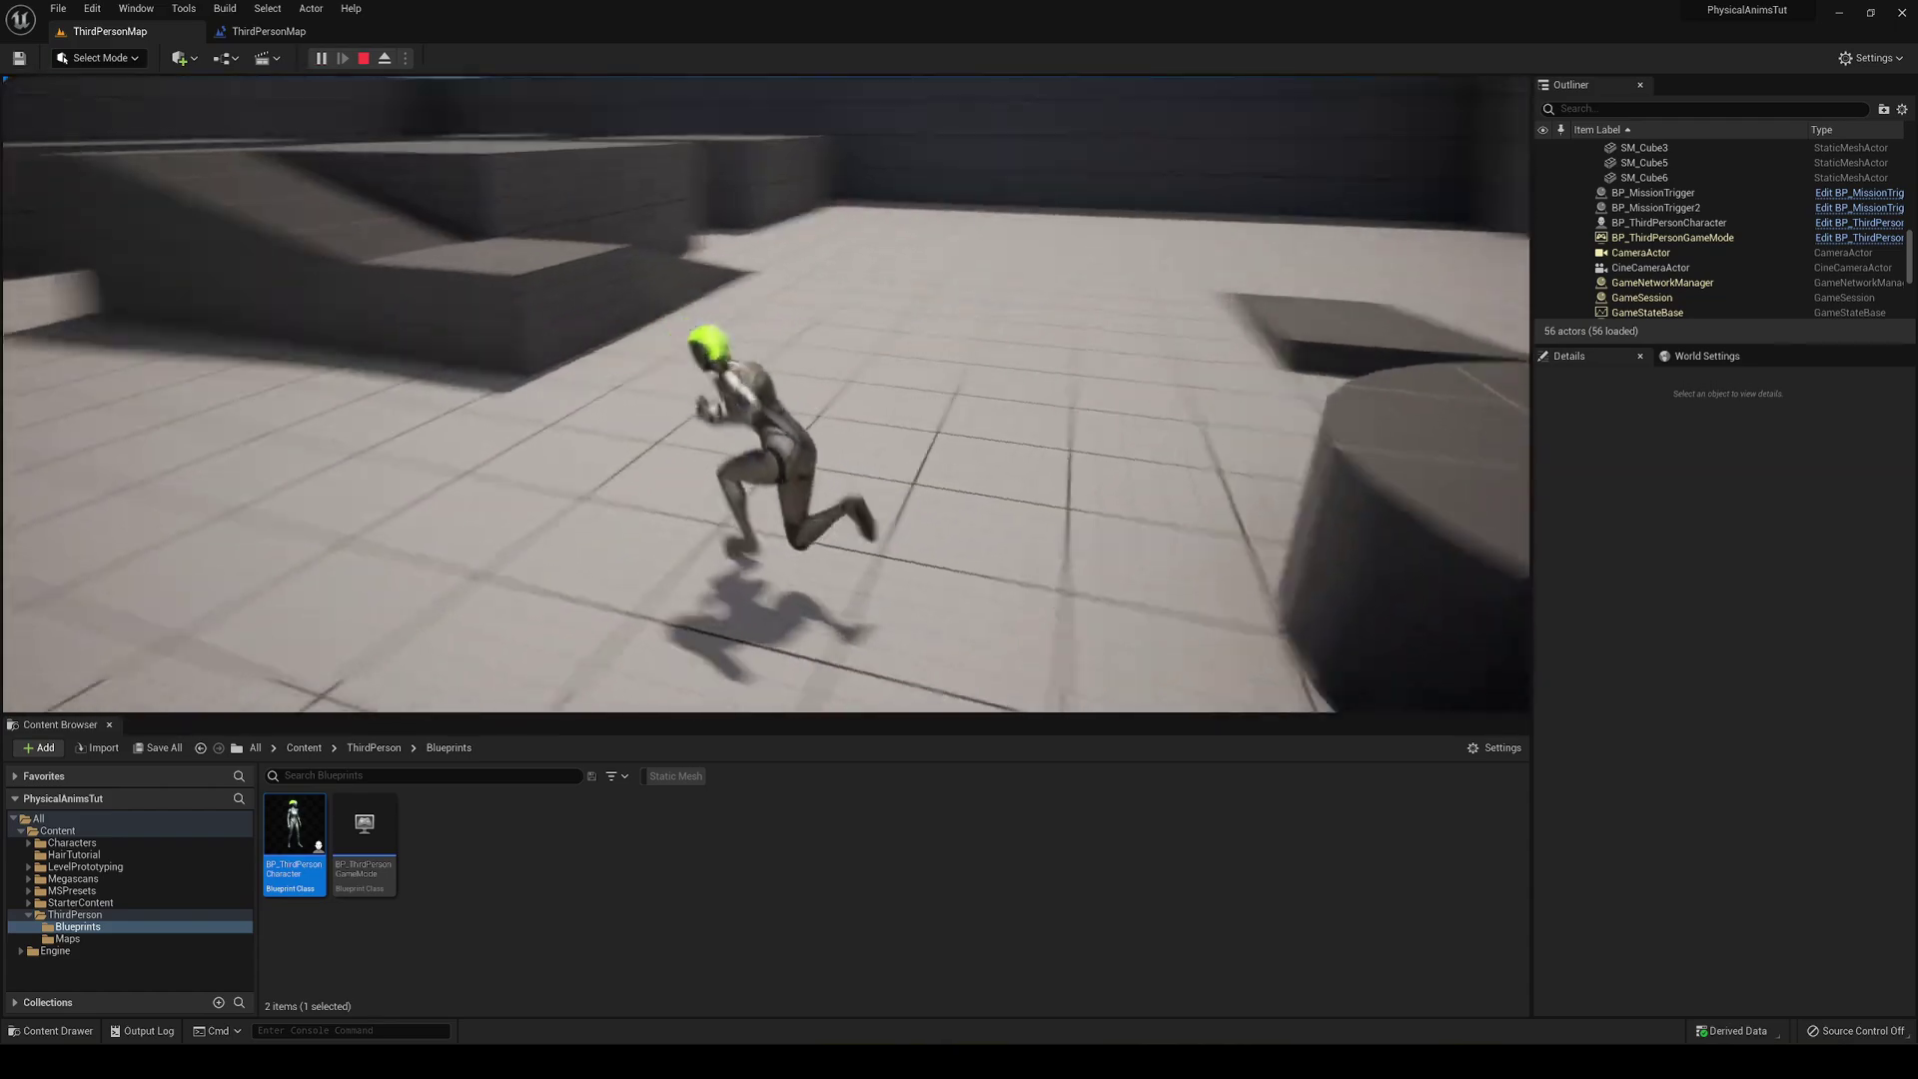